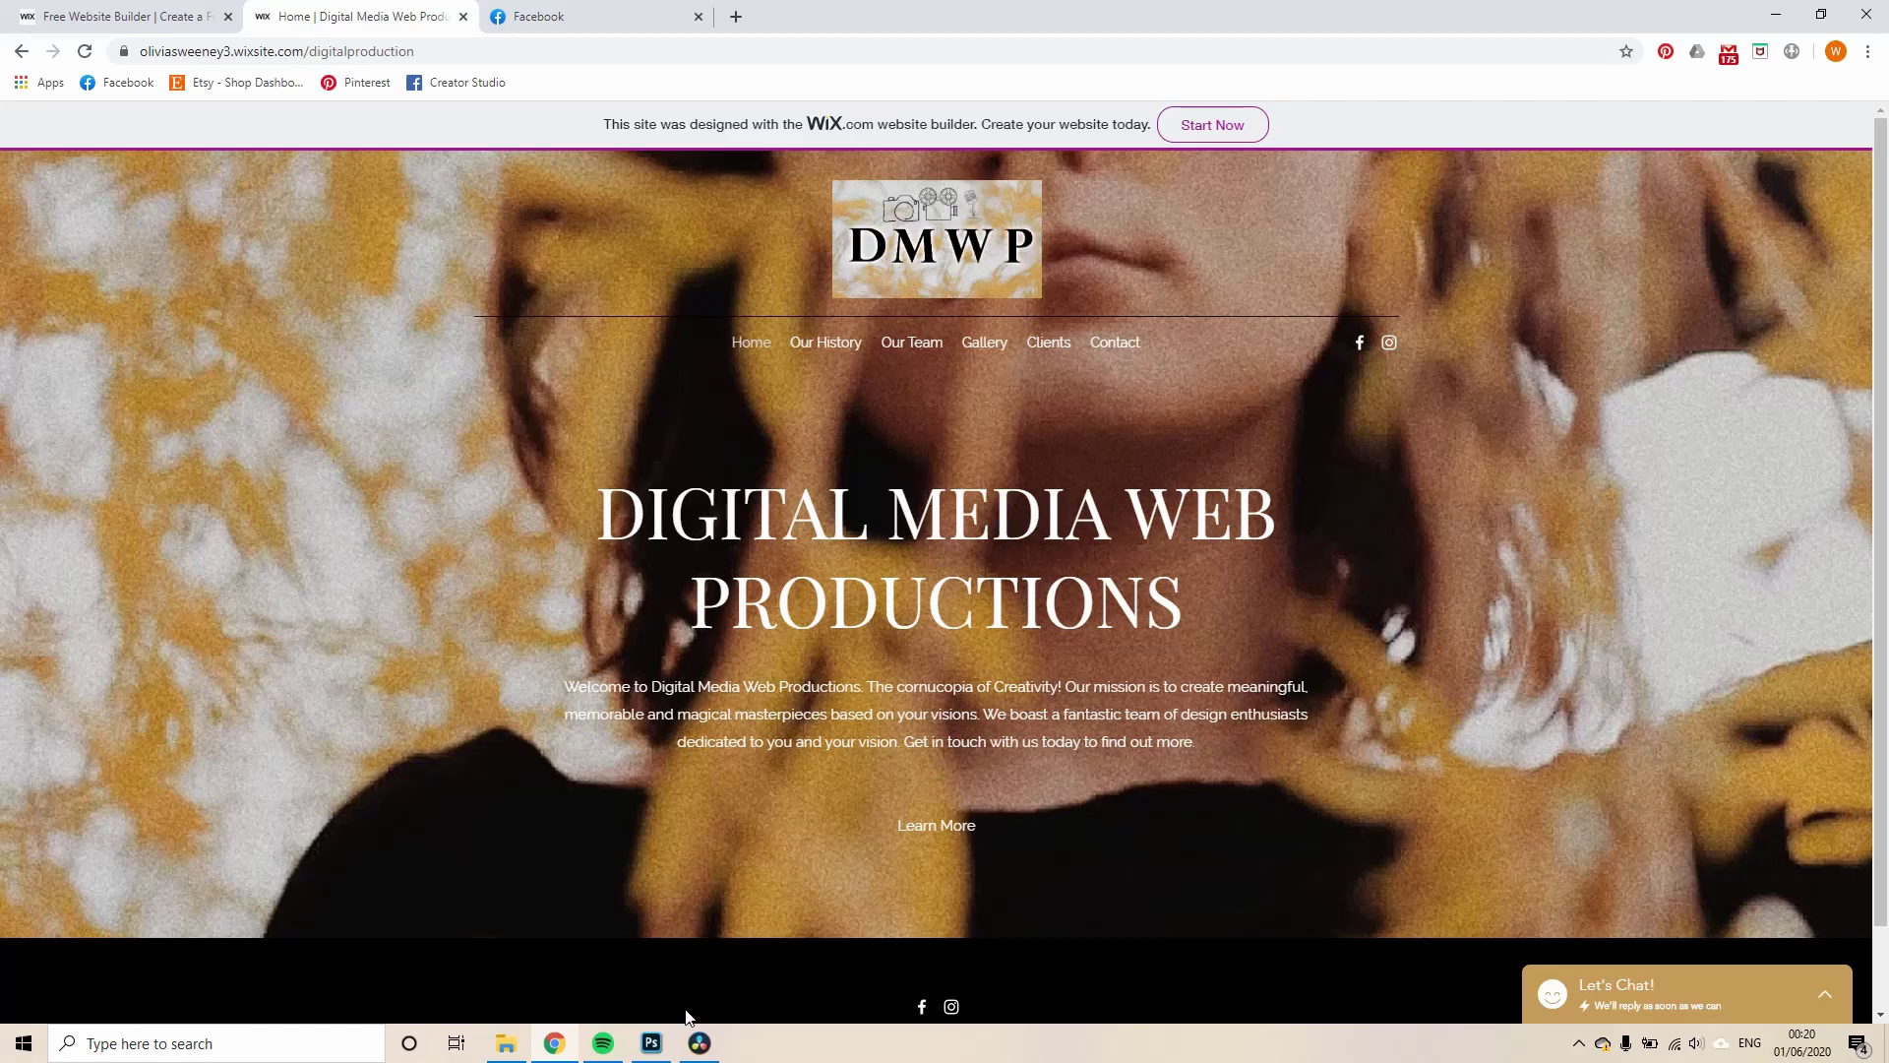
# Switch to Photoshop and examine the Outer Glow opacity and size settings in the D text layer's style
pyautogui.click(651, 1043)
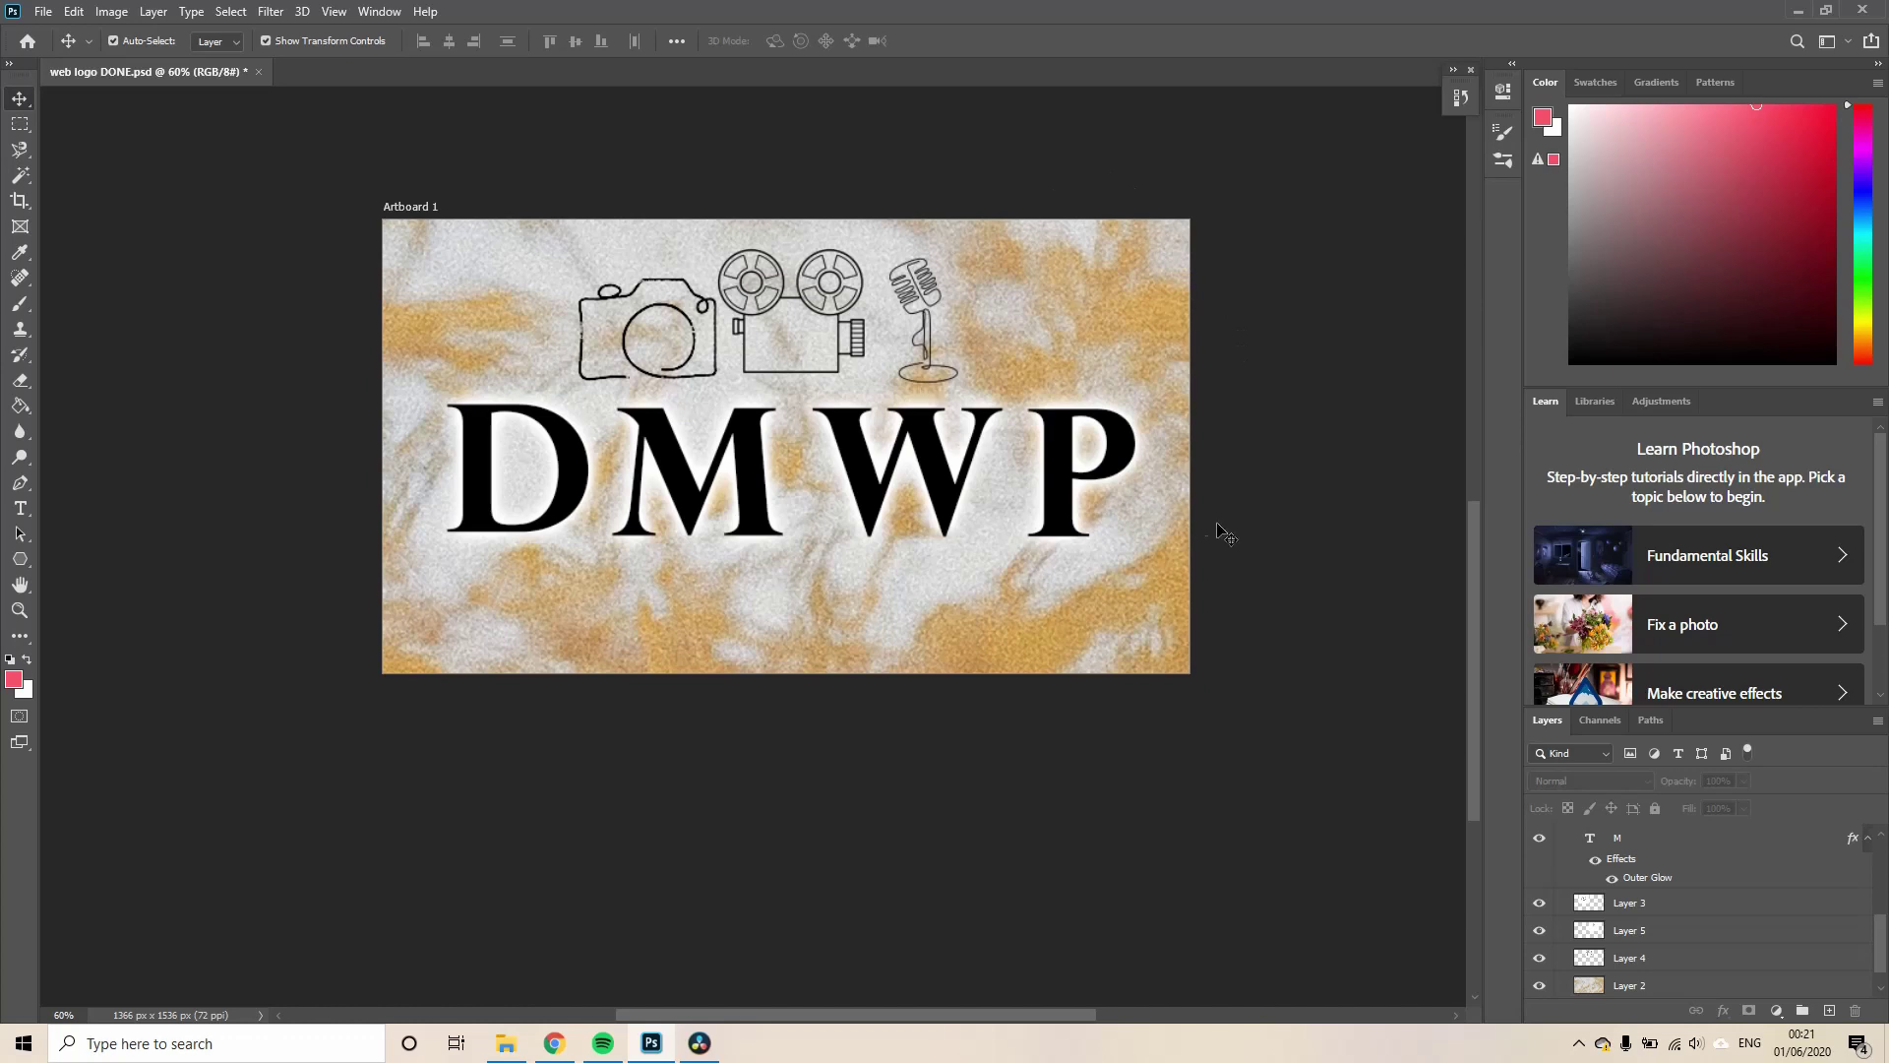
pyautogui.scroll(3, 1694, 919)
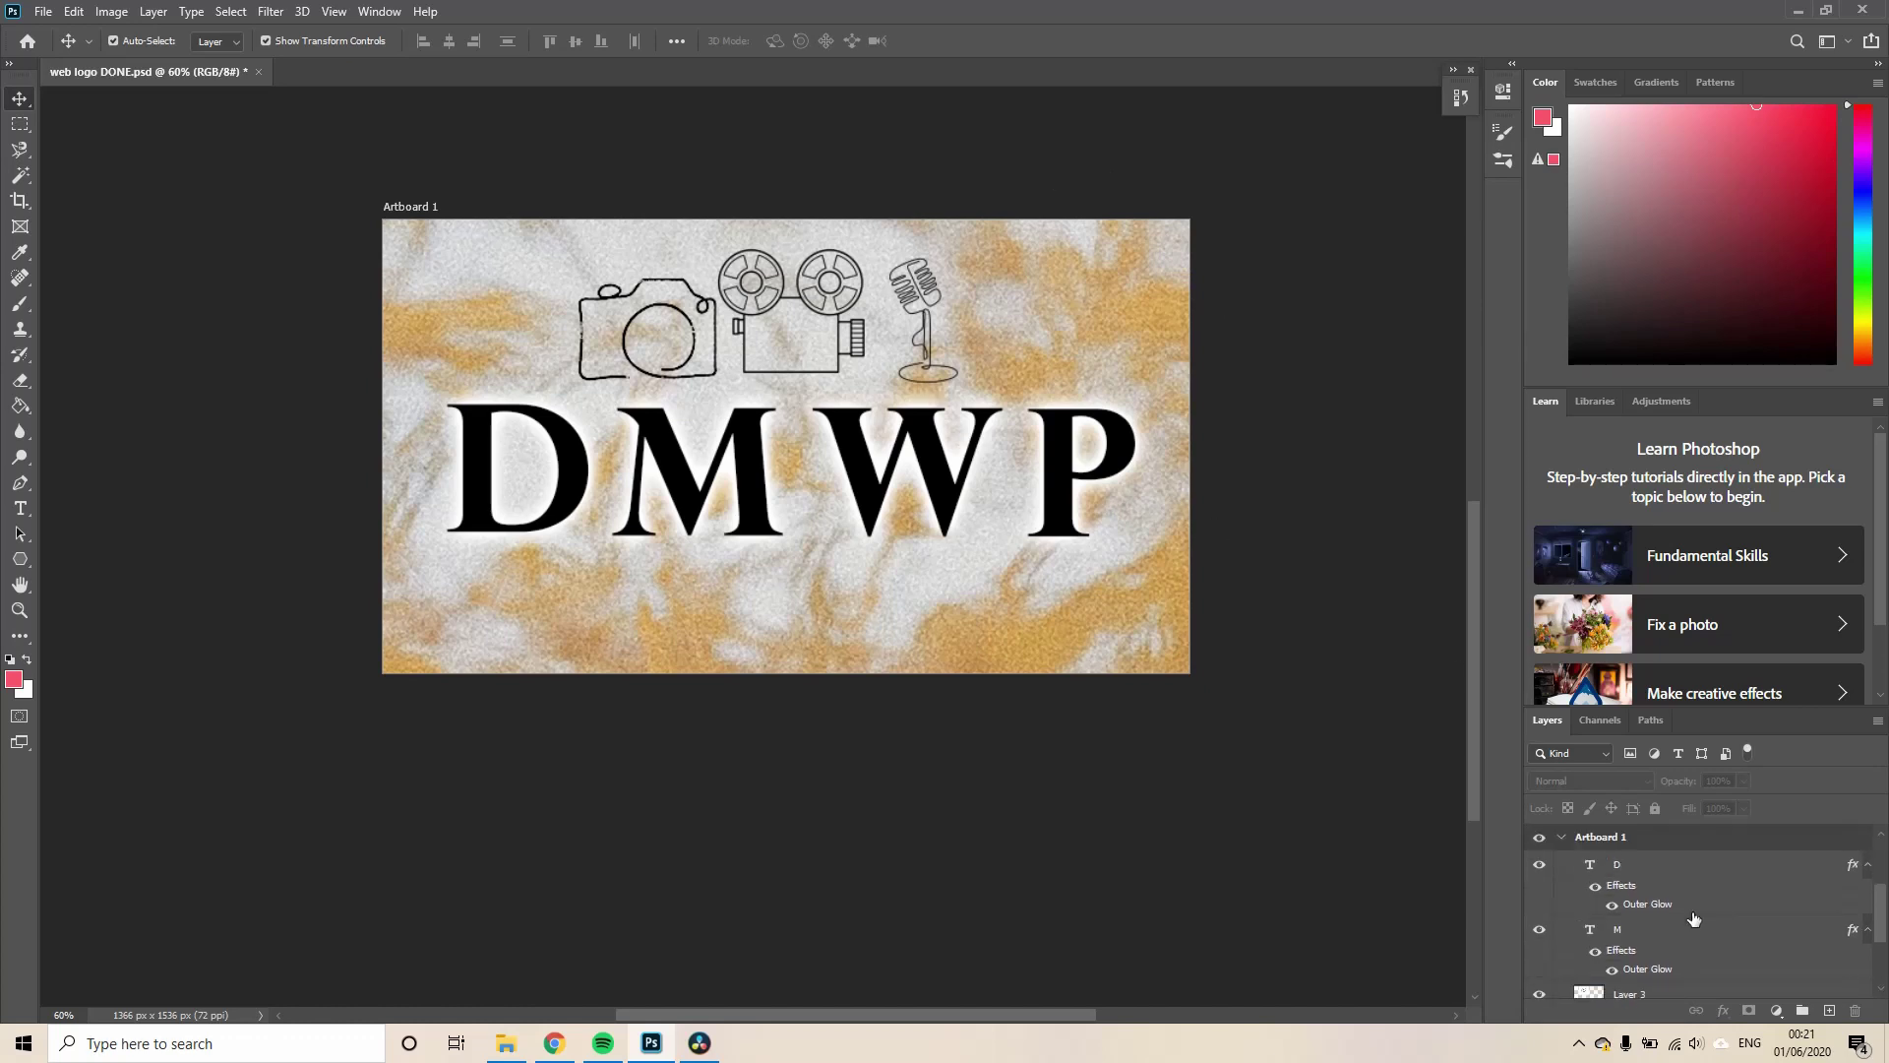
pyautogui.doubleClick(1615, 865)
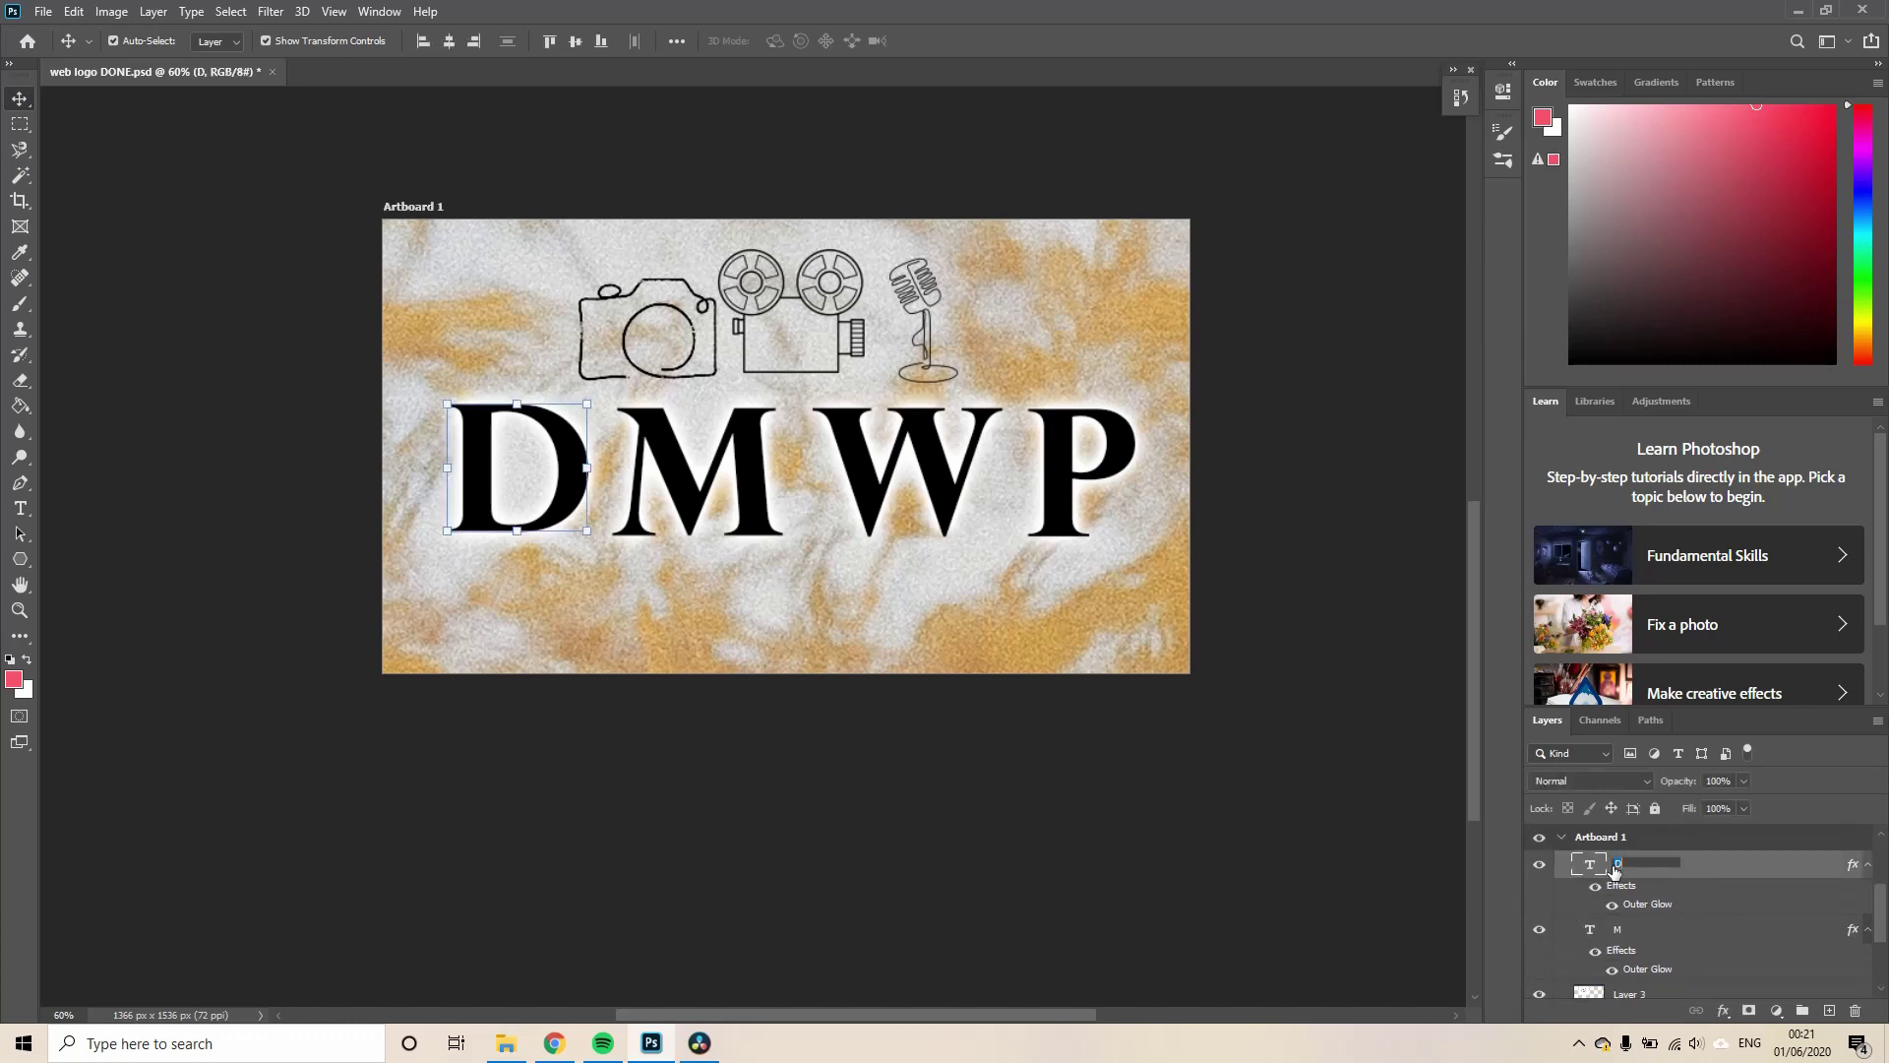
pyautogui.doubleClick(1598, 870)
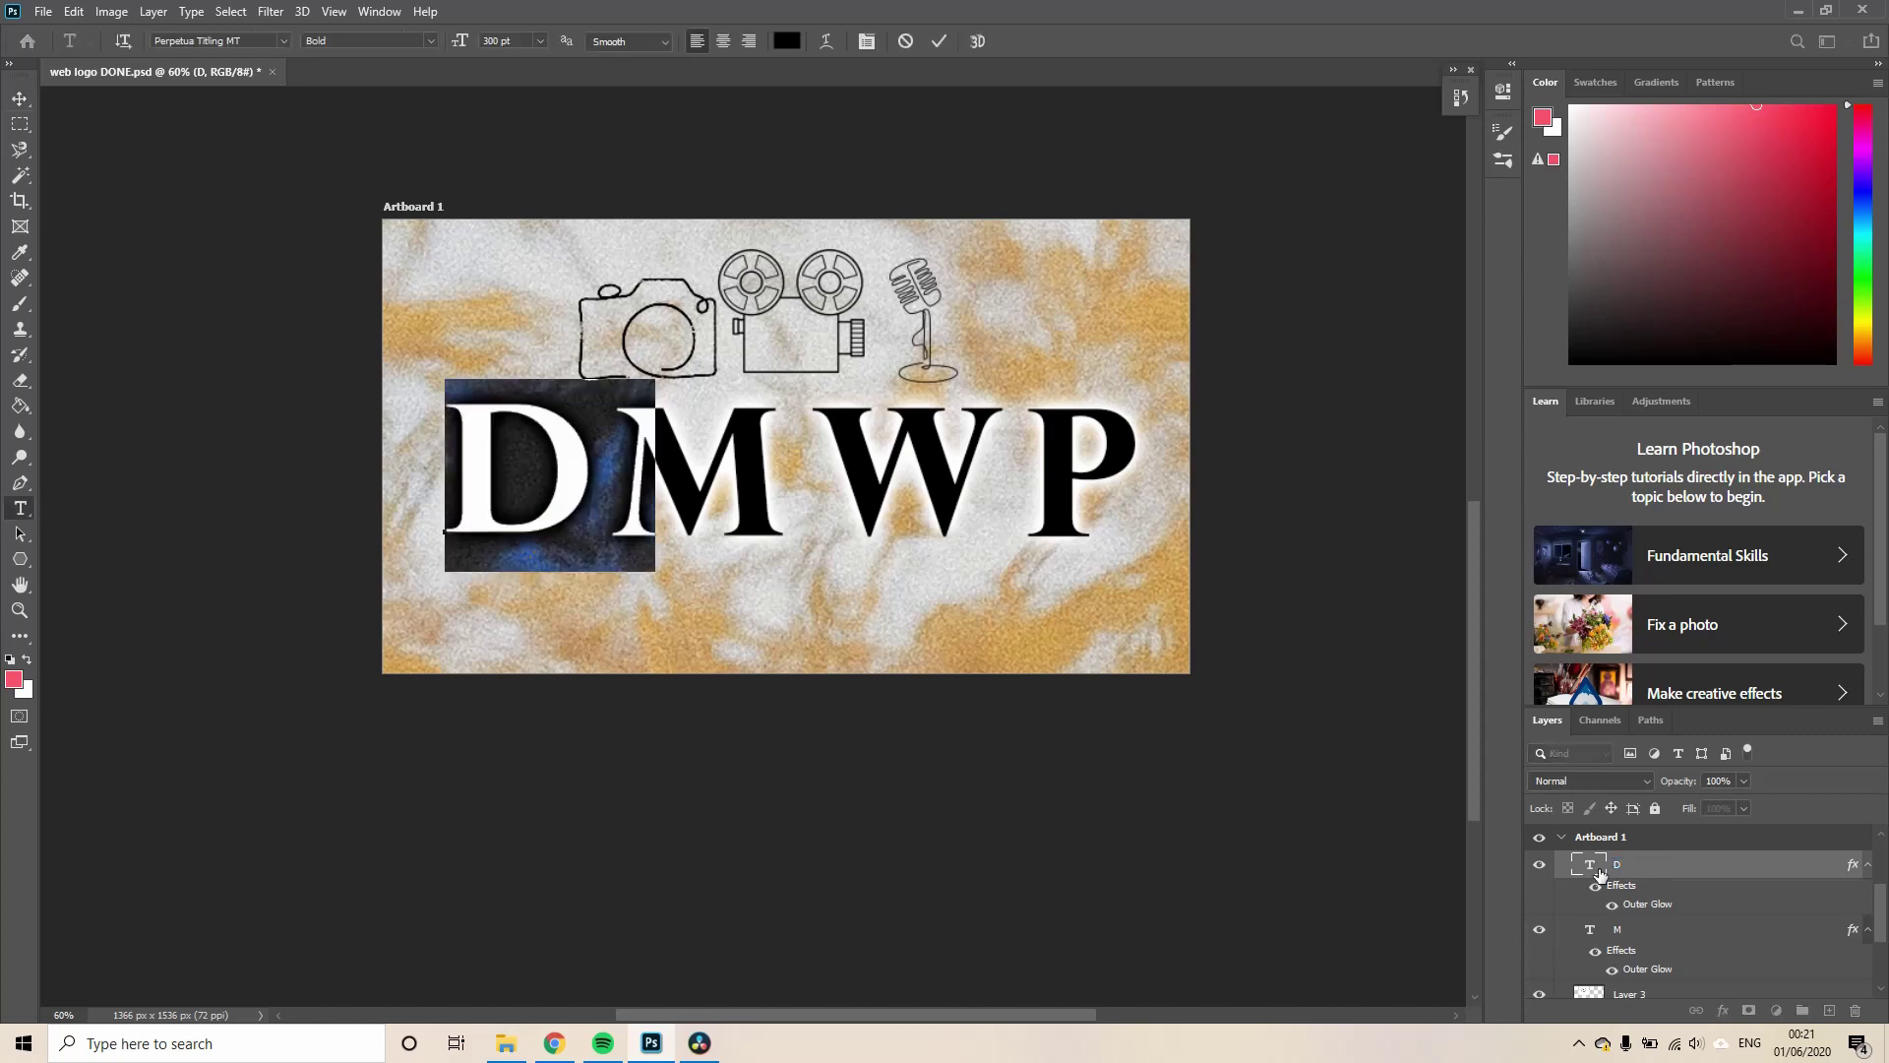
pyautogui.doubleClick(1652, 866)
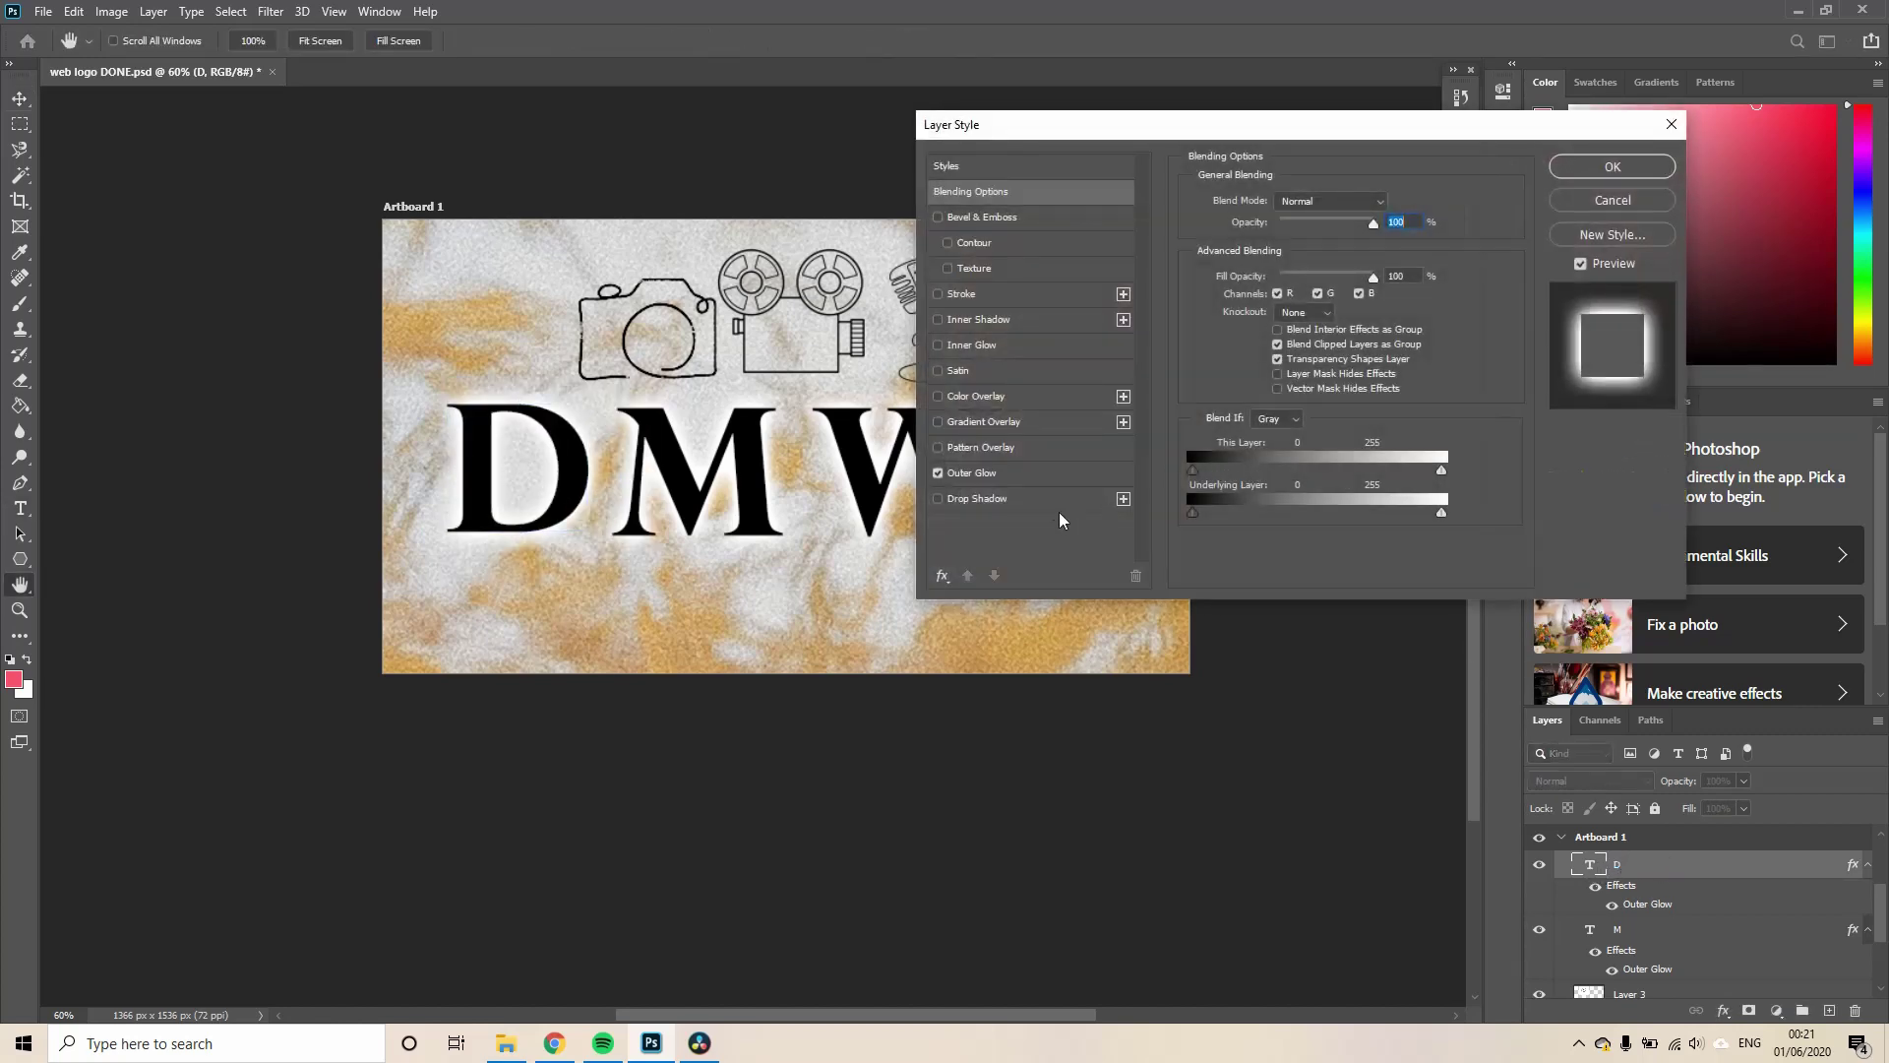
pyautogui.click(995, 473)
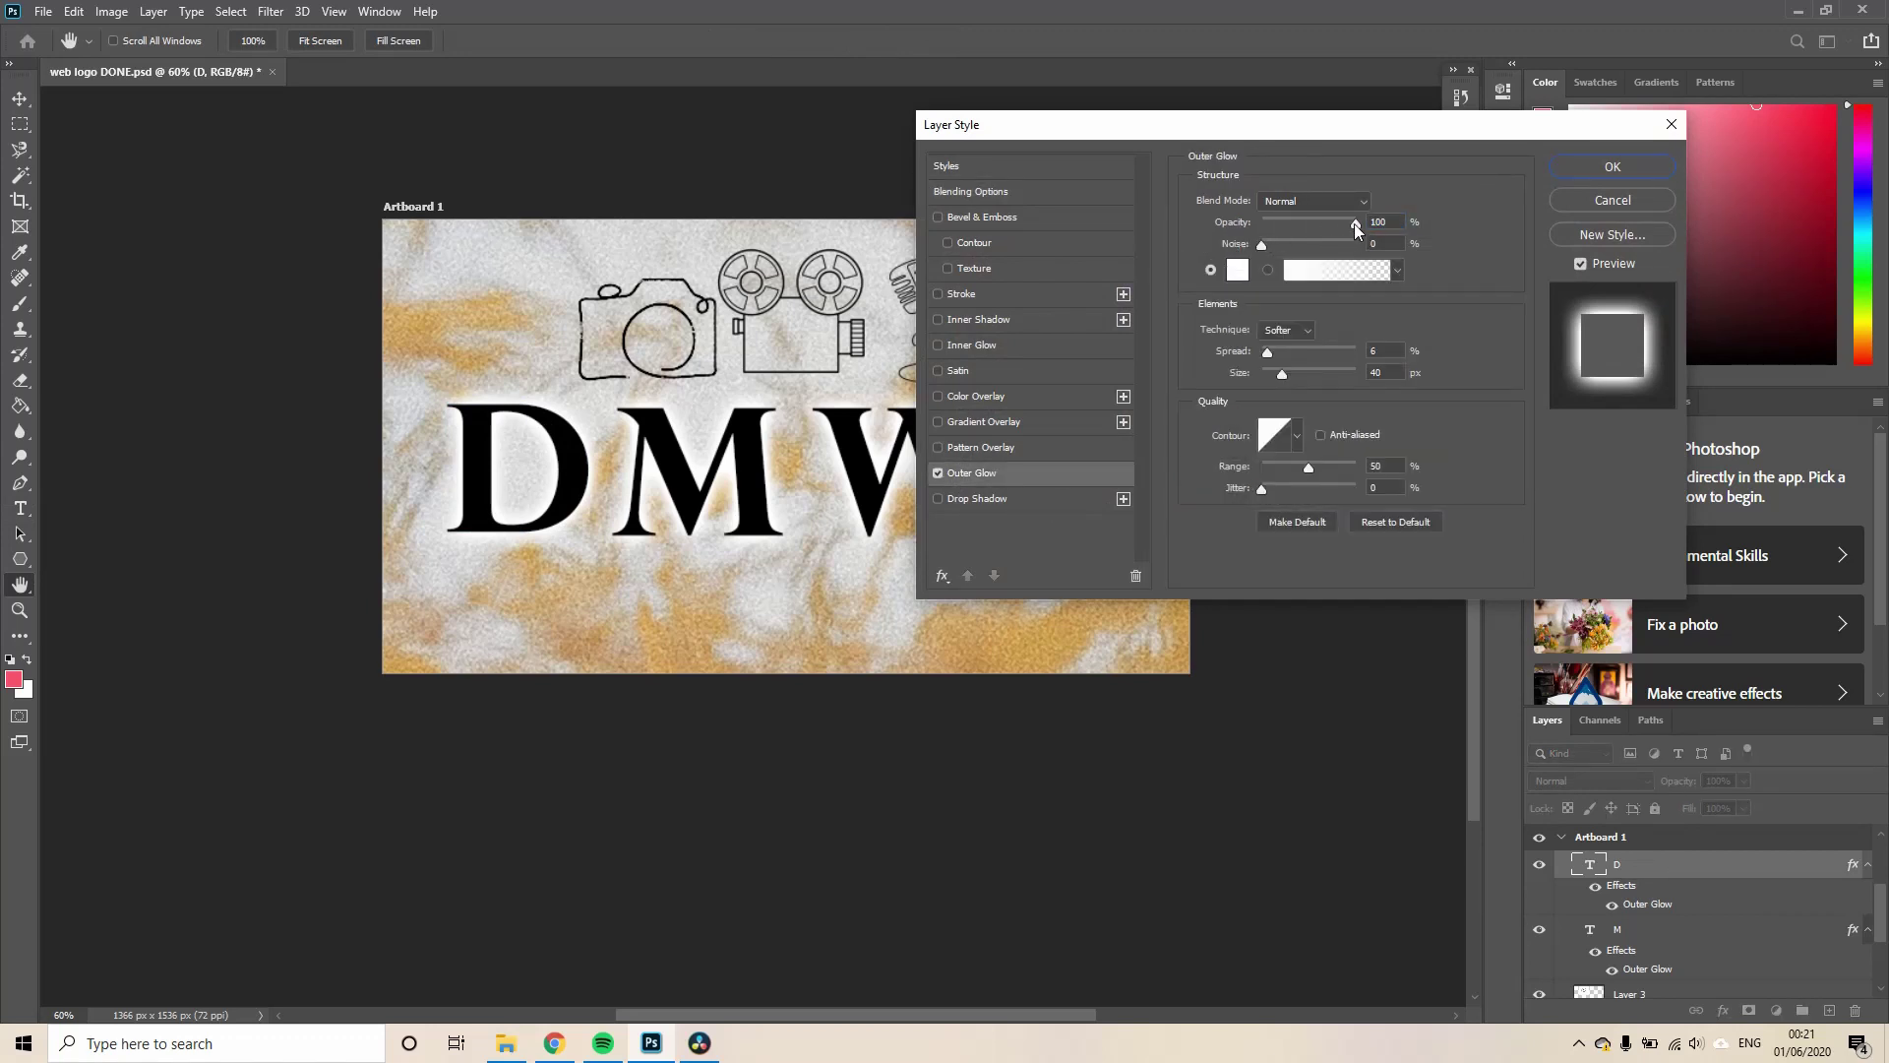
pyautogui.moveTo(1354, 222); pyautogui.dragTo(1490, 203)
pyautogui.moveTo(1284, 368)
pyautogui.mouseDown()
pyautogui.moveTo(1318, 372)
pyautogui.moveTo(1193, 375)
pyautogui.moveTo(1282, 381)
pyautogui.mouseUp()
pyautogui.click(1631, 171)
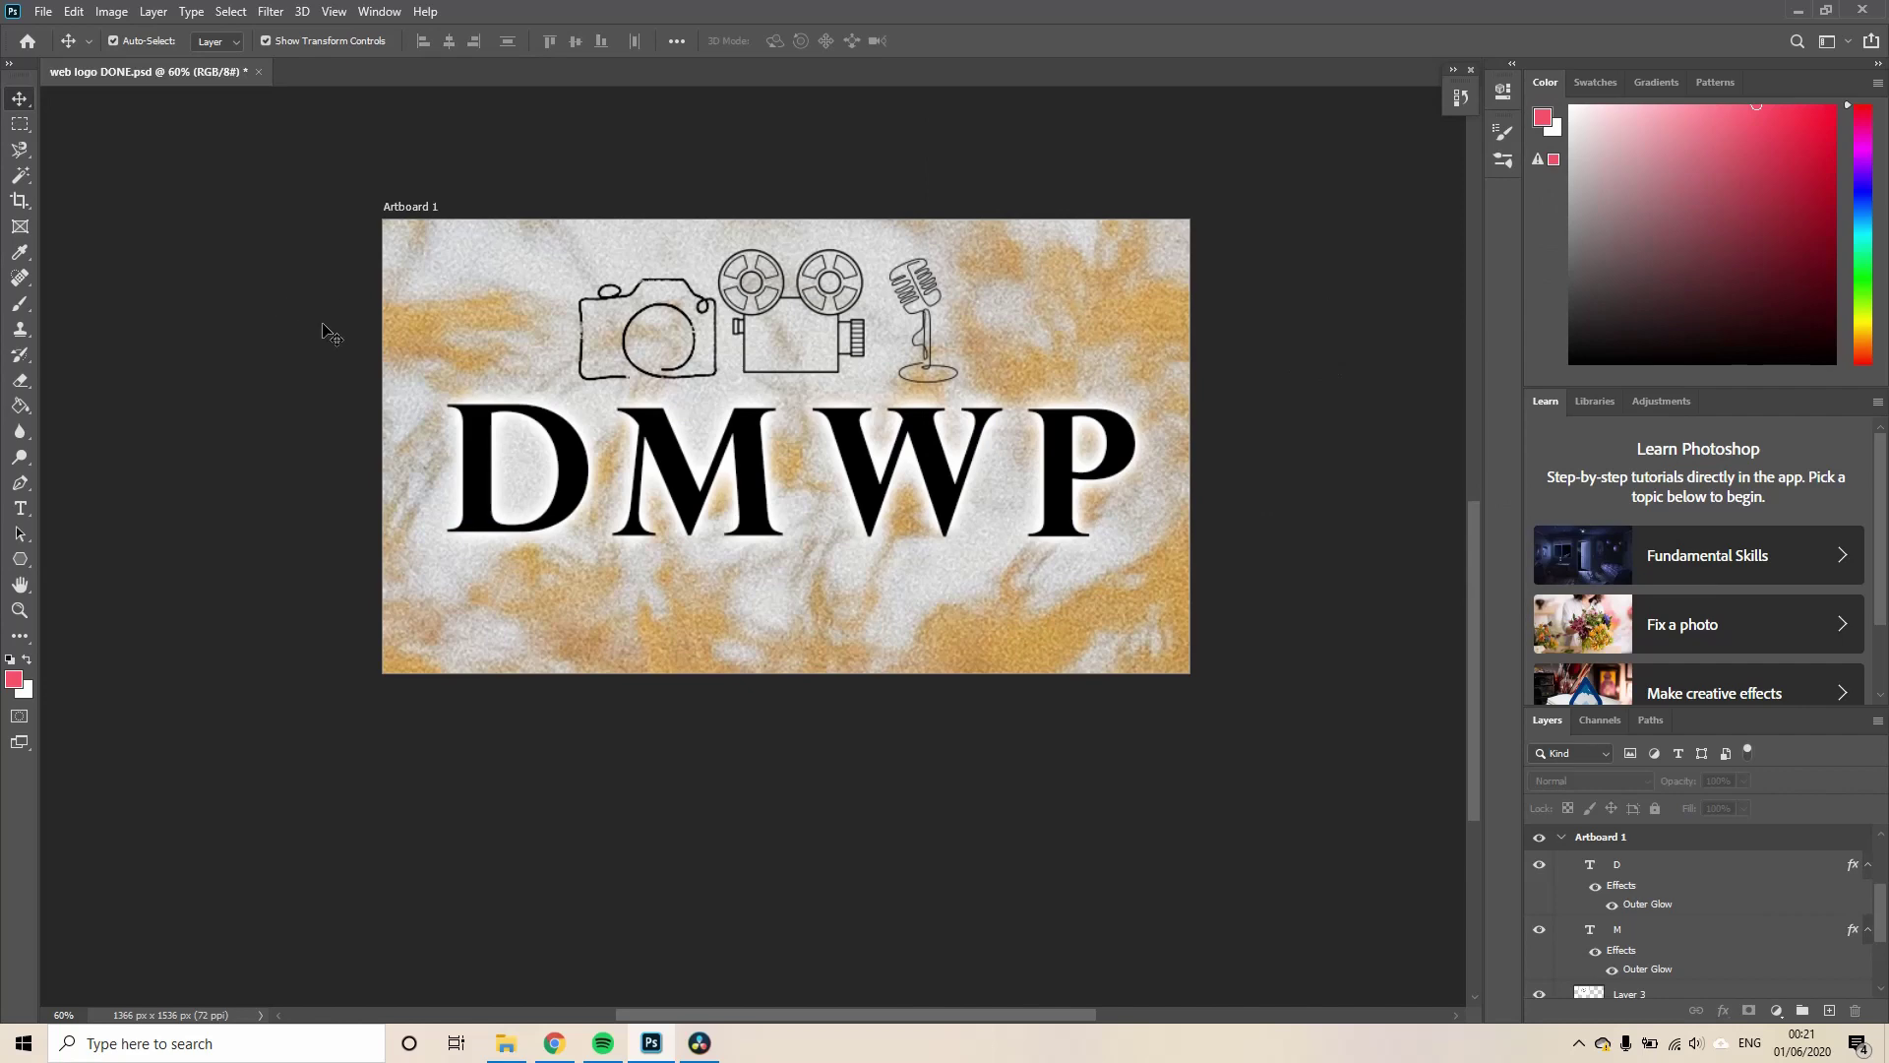
# Show the Timeline for the logo animation and move it up so its tracks are easier to see
pyautogui.click(380, 11)
pyautogui.moveTo(425, 11)
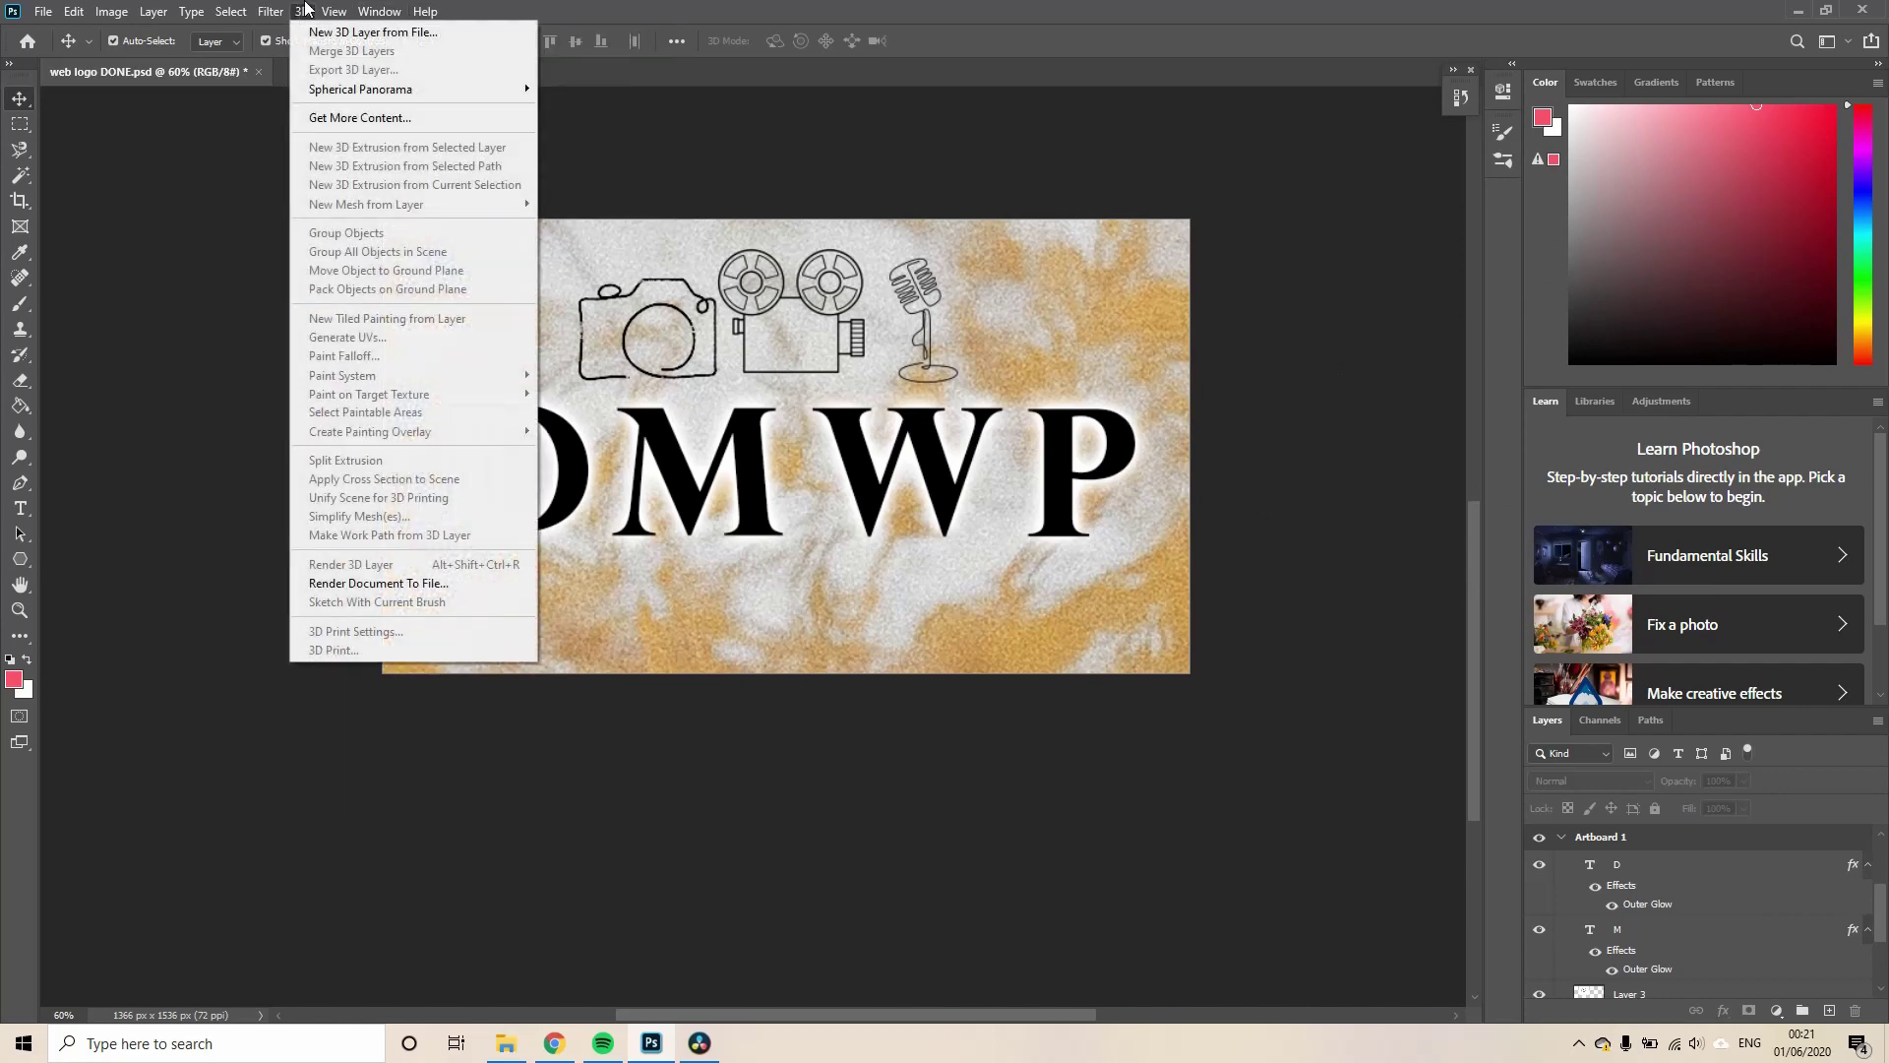
pyautogui.click(435, 709)
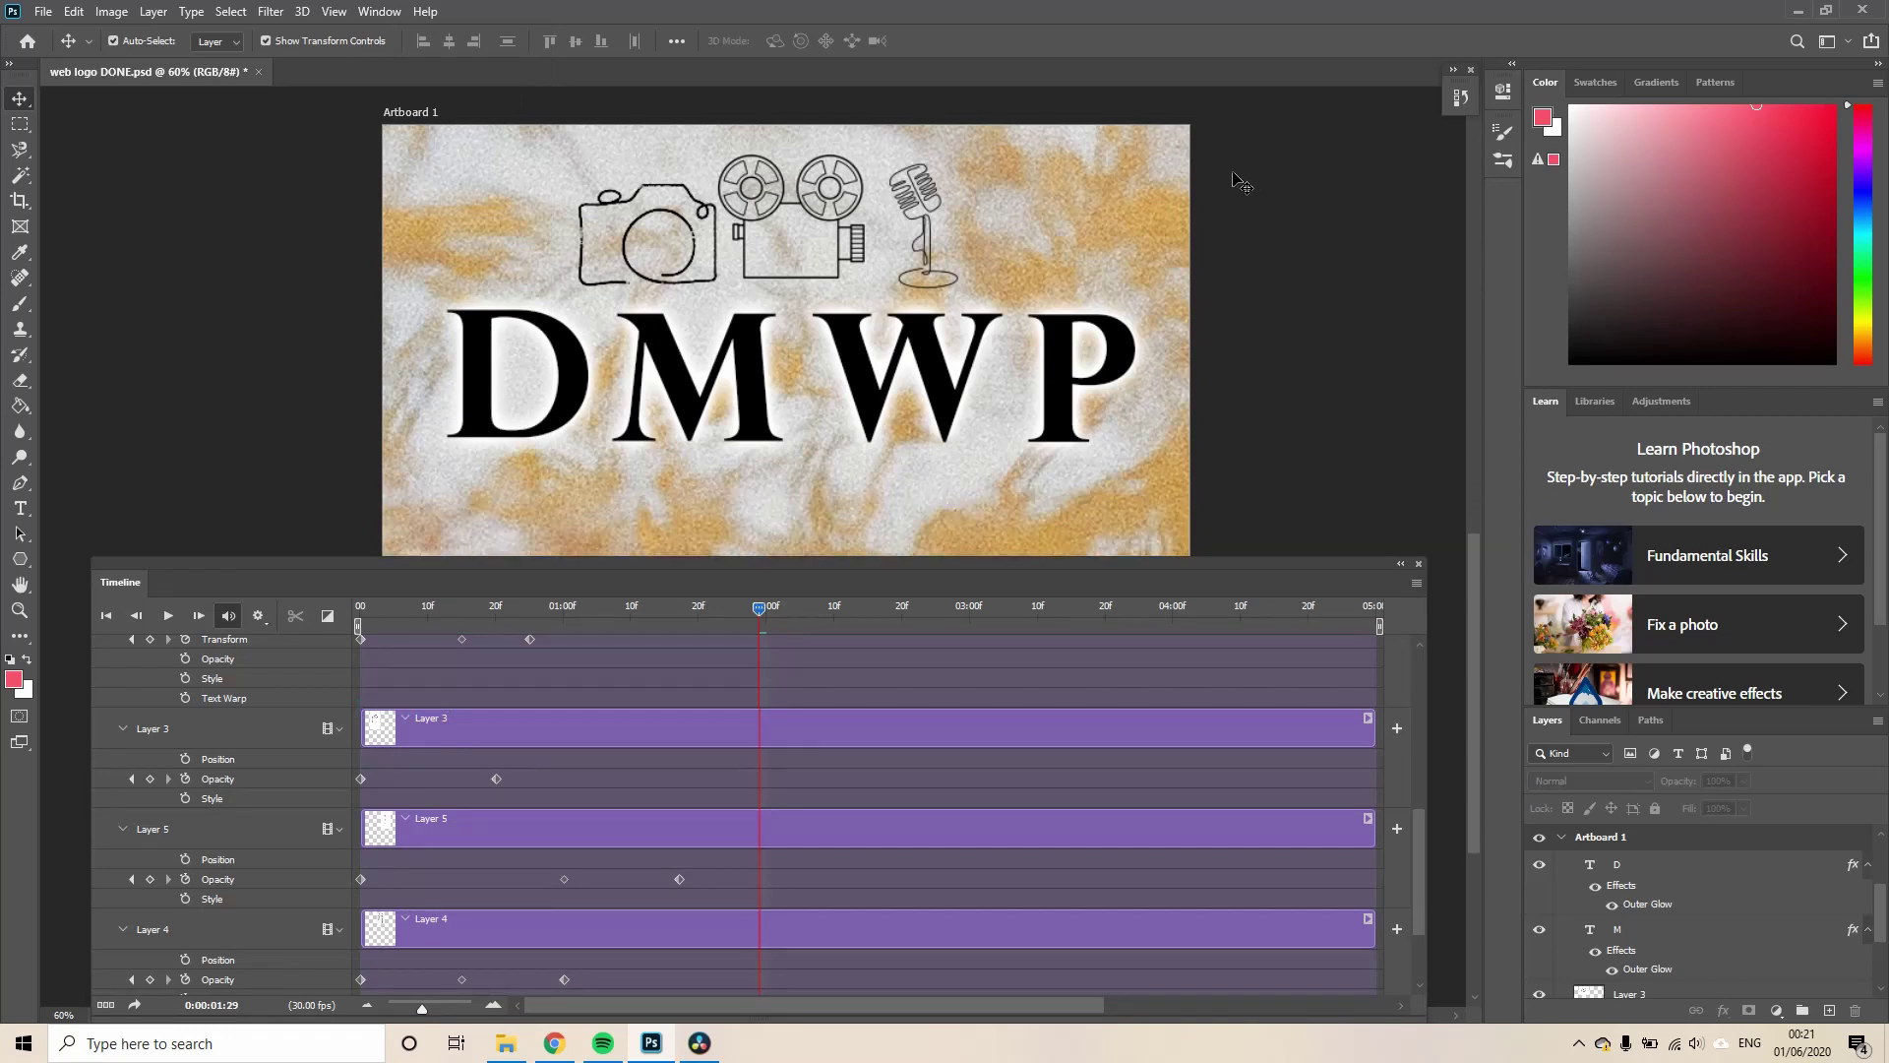
pyautogui.scroll(-2, 1242, 185)
pyautogui.moveTo(1354, 566); pyautogui.dragTo(1350, 525)
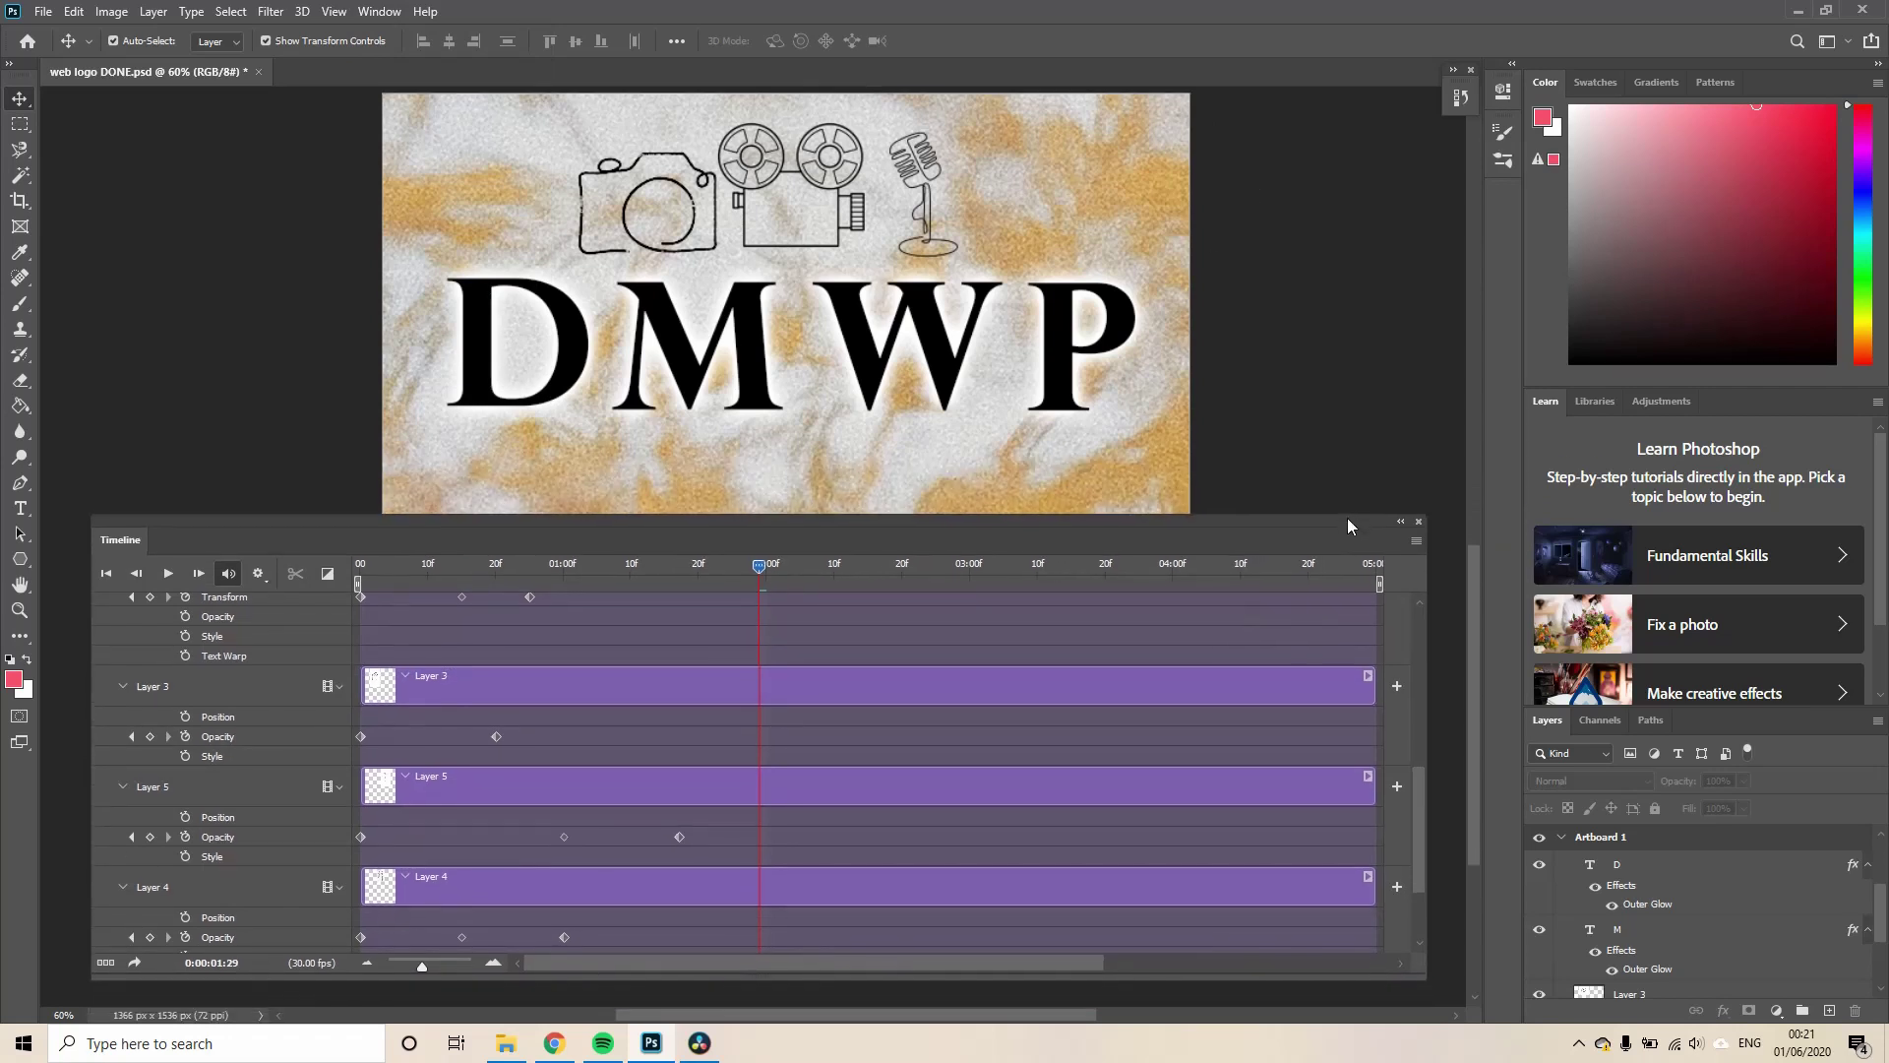
# Return the playhead to the first frame and examine the Transform and Opacity keyframes of the letter and icon layers
pyautogui.moveTo(776, 594); pyautogui.dragTo(320, 601)
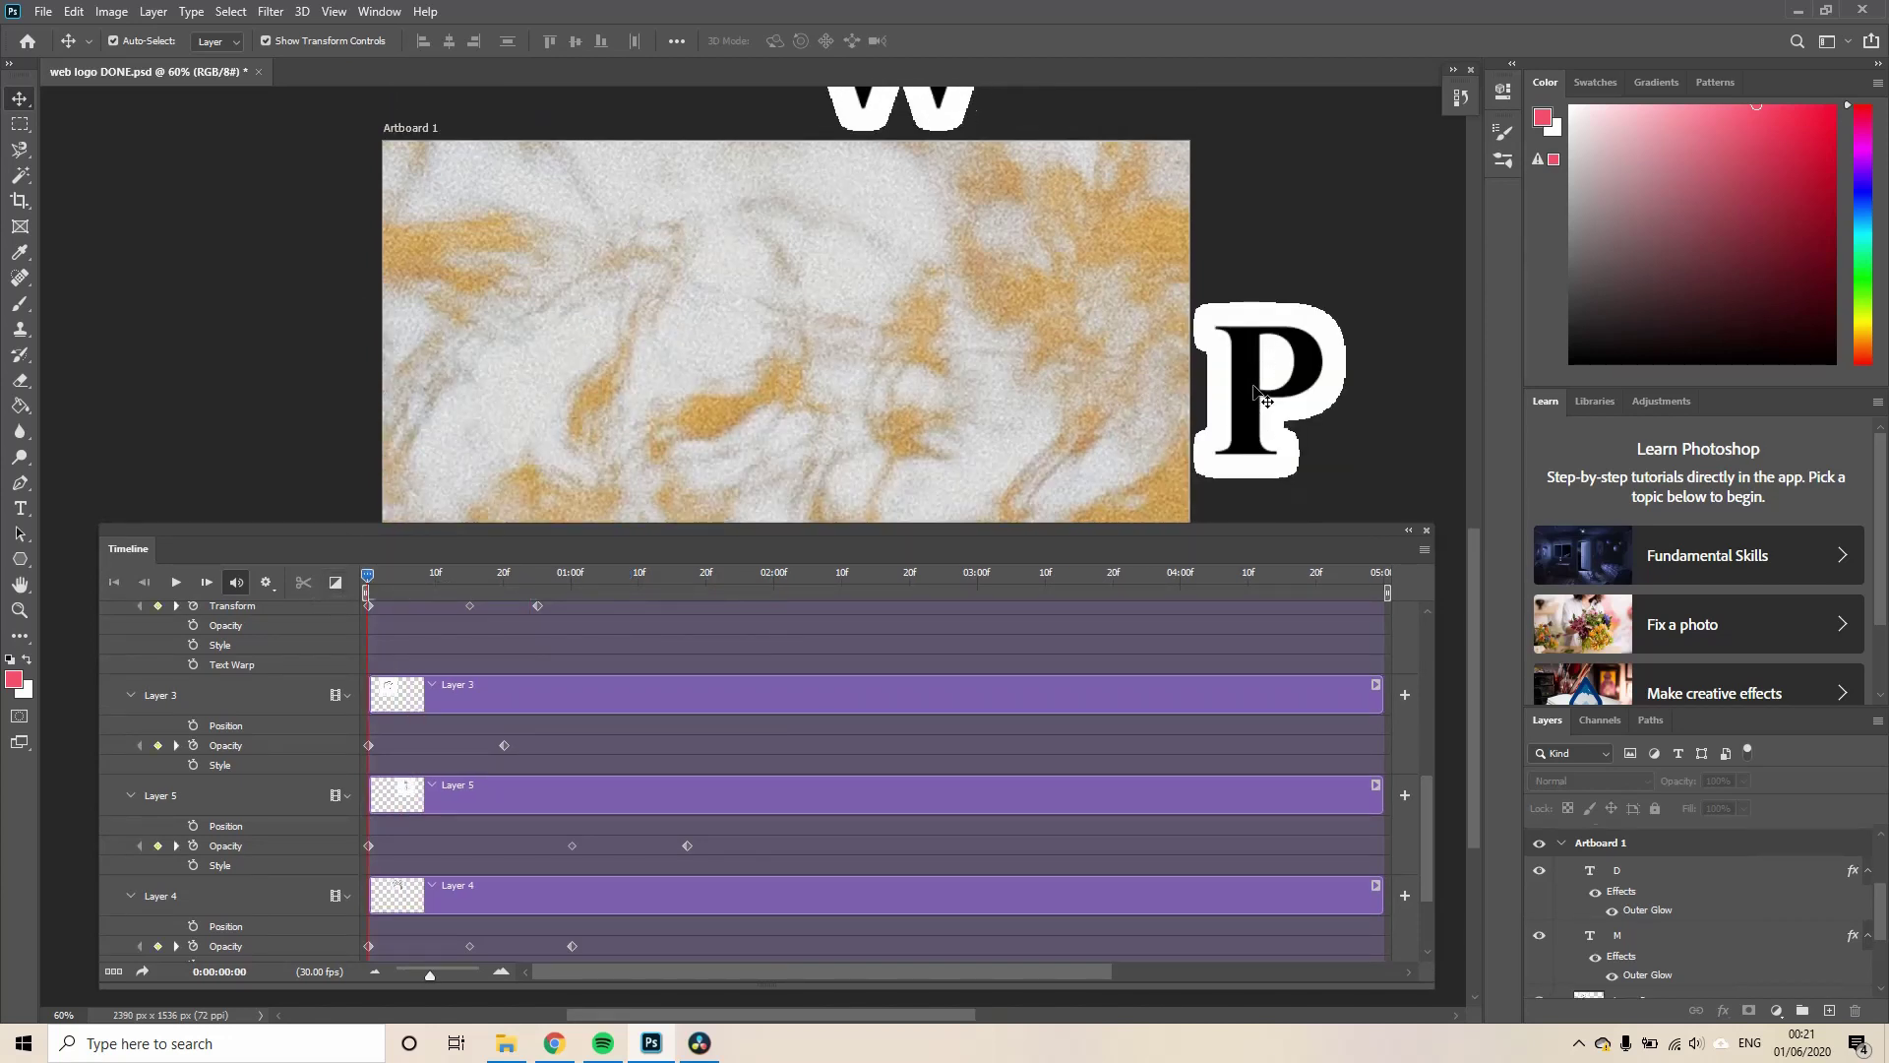
pyautogui.scroll(-1, 664, 753)
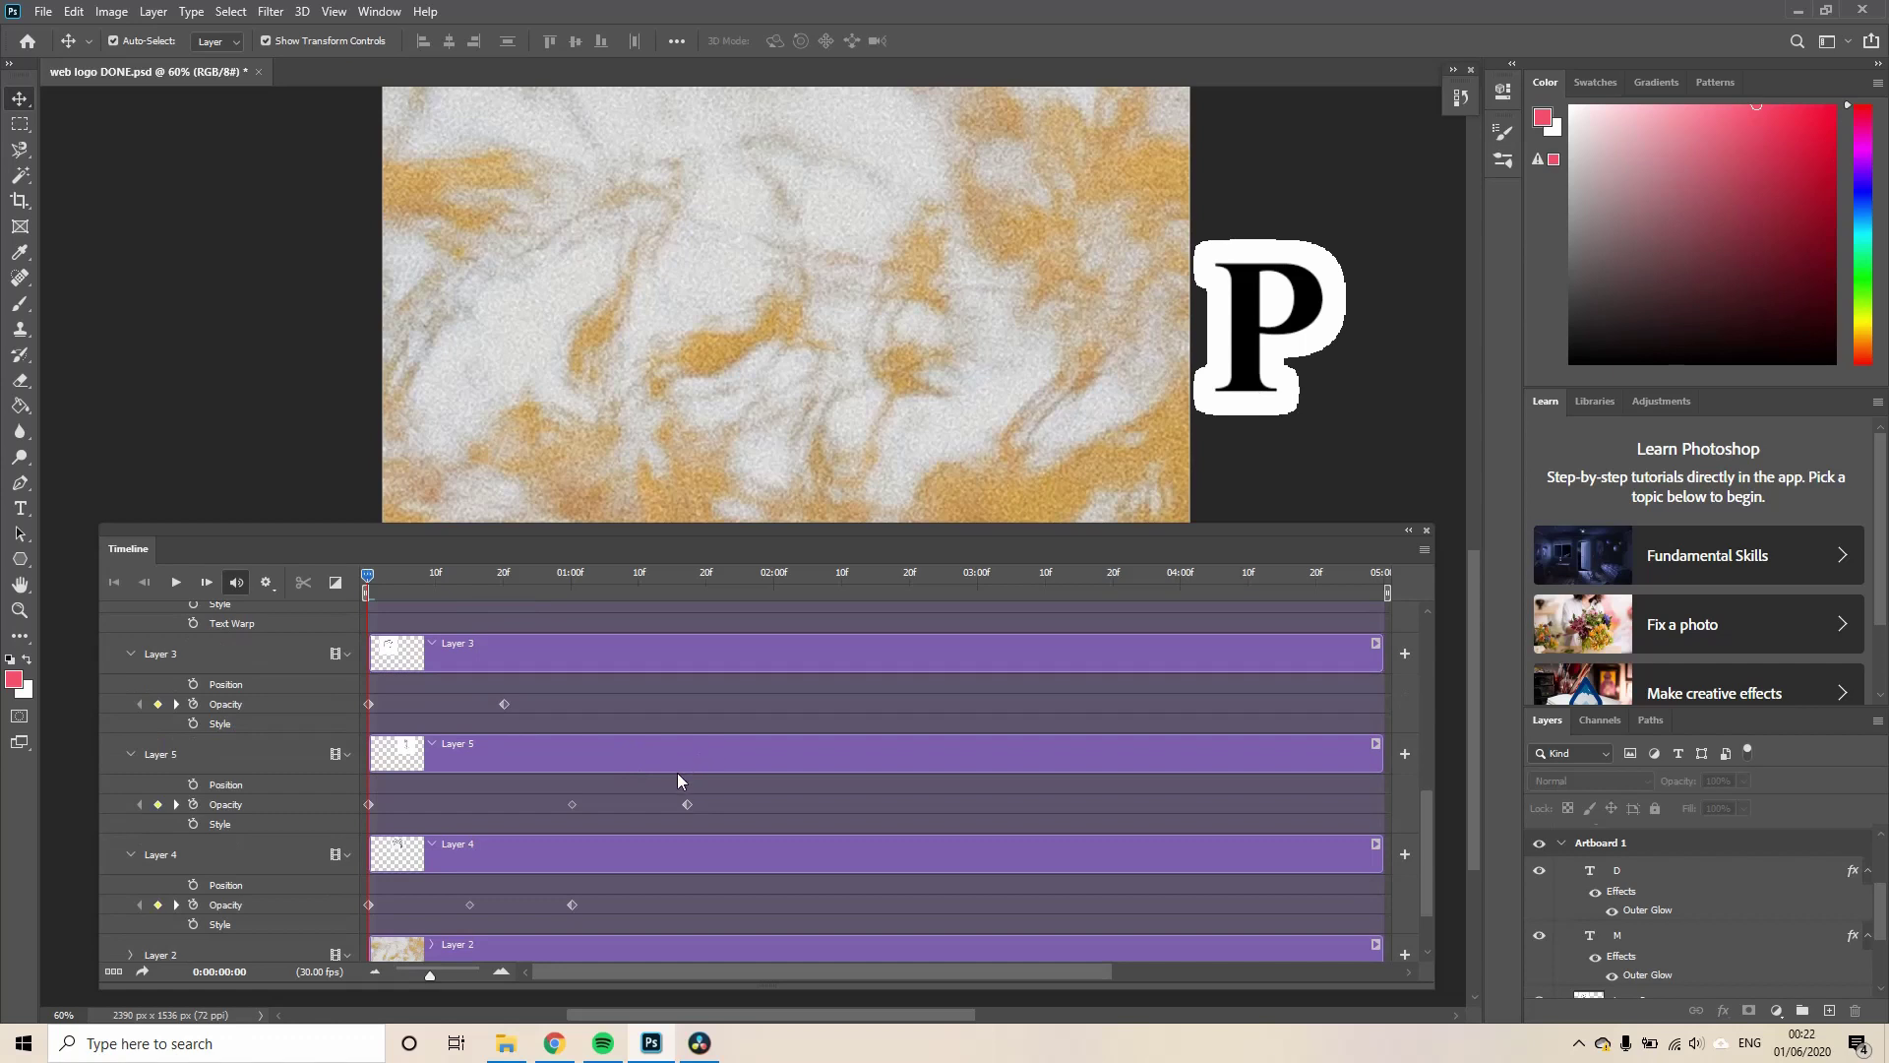
pyautogui.scroll(6, 673, 776)
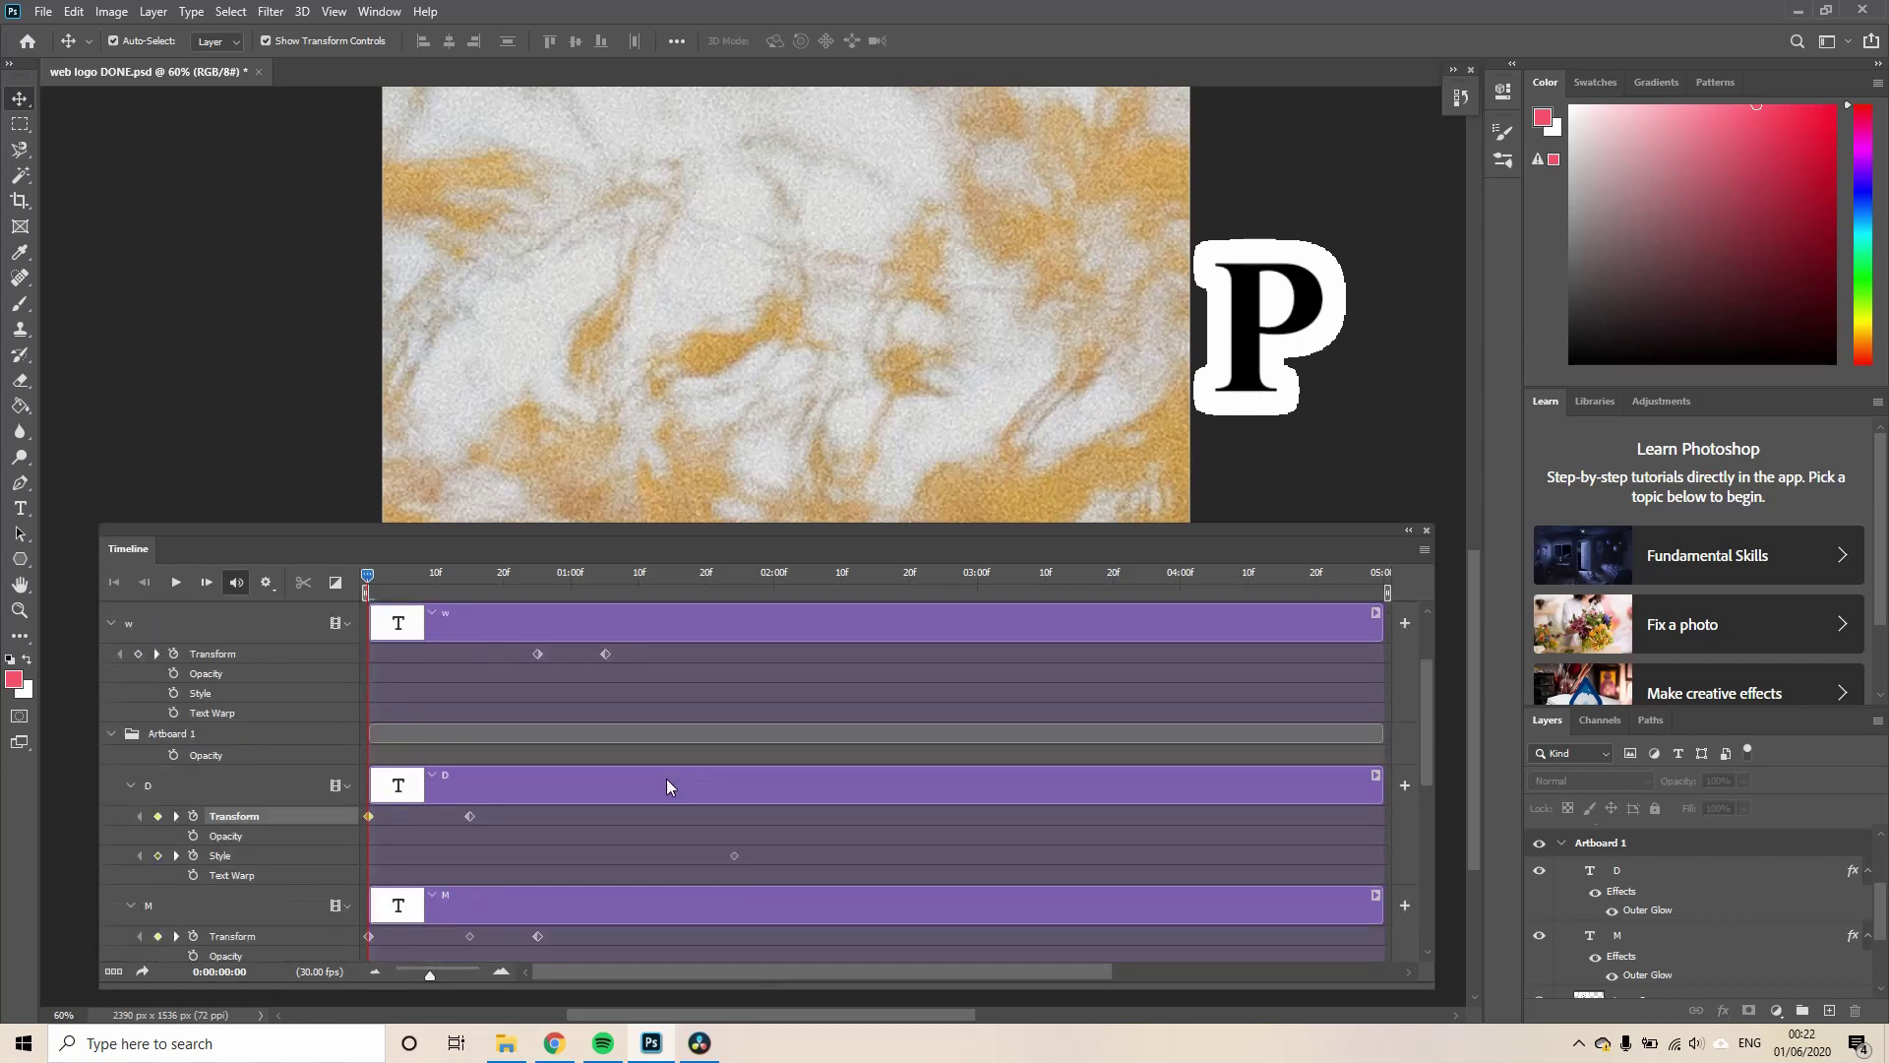
pyautogui.click(369, 815)
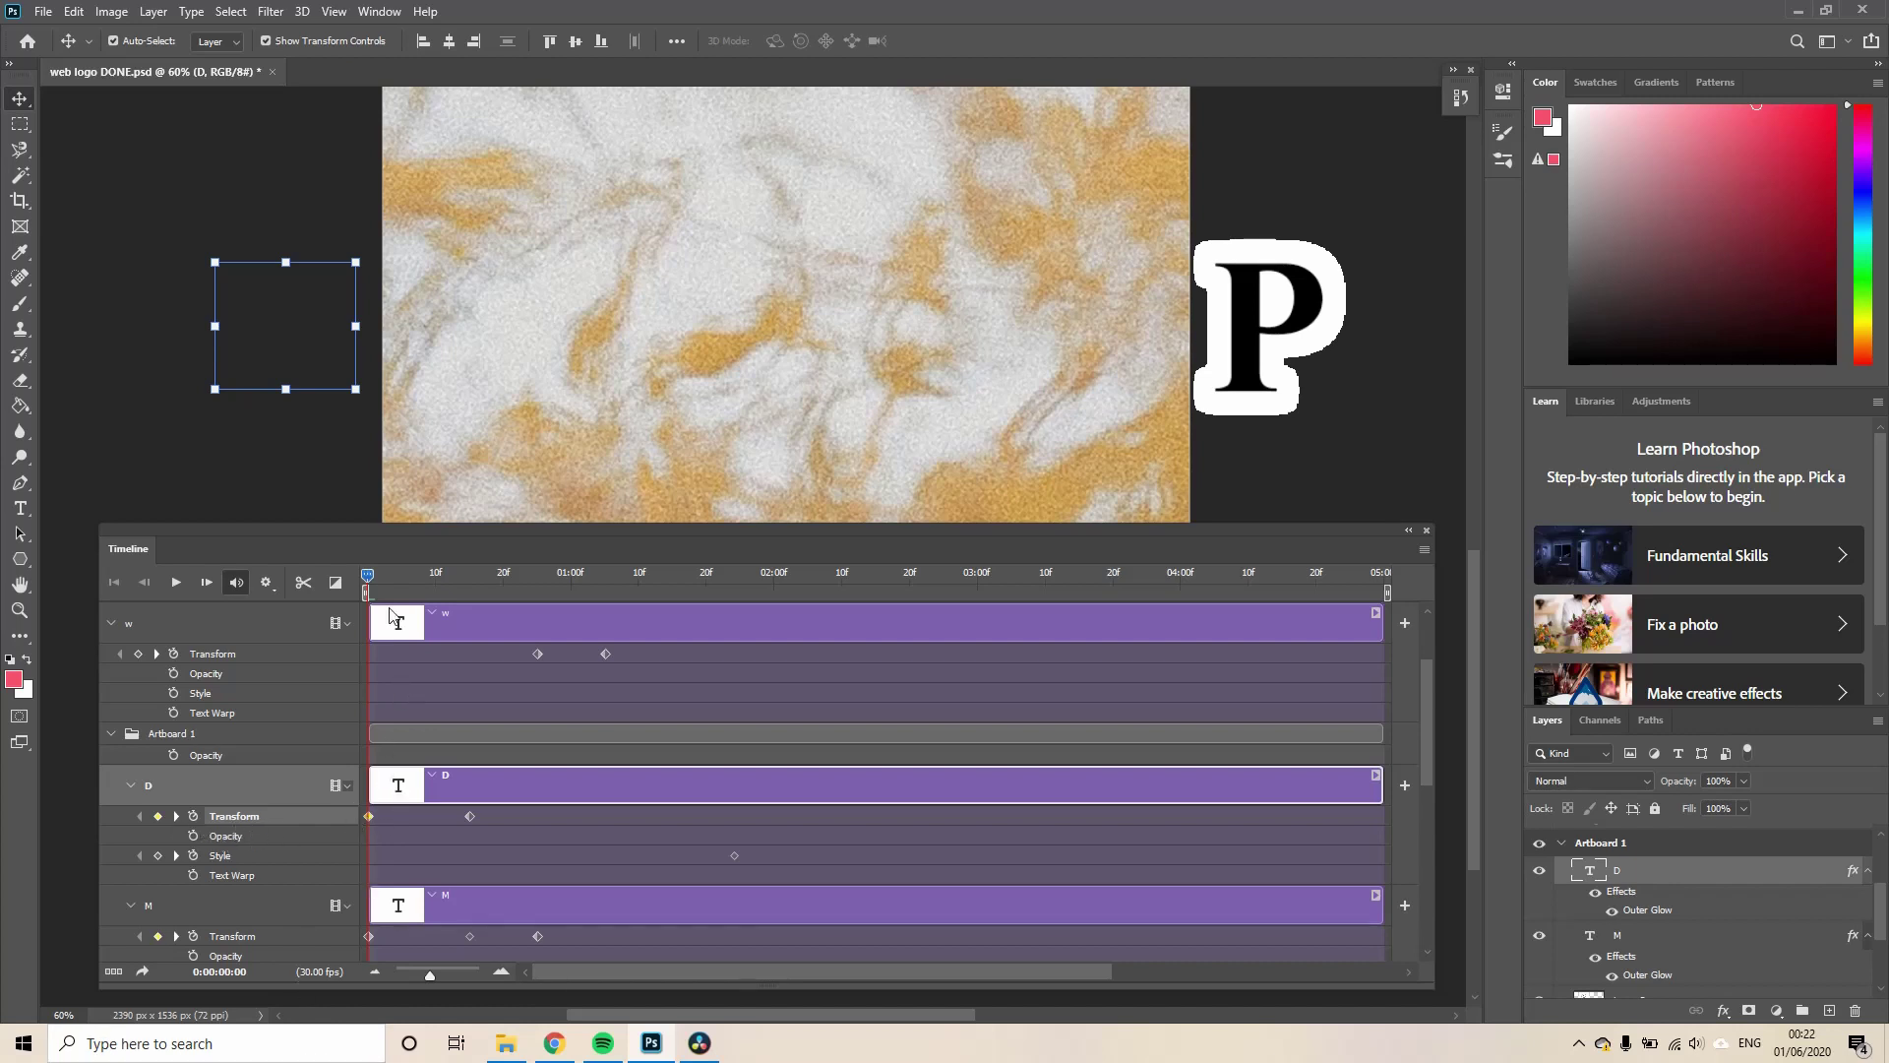
pyautogui.moveTo(371, 577)
pyautogui.mouseDown()
pyautogui.moveTo(472, 570)
pyautogui.moveTo(367, 576)
pyautogui.mouseUp()
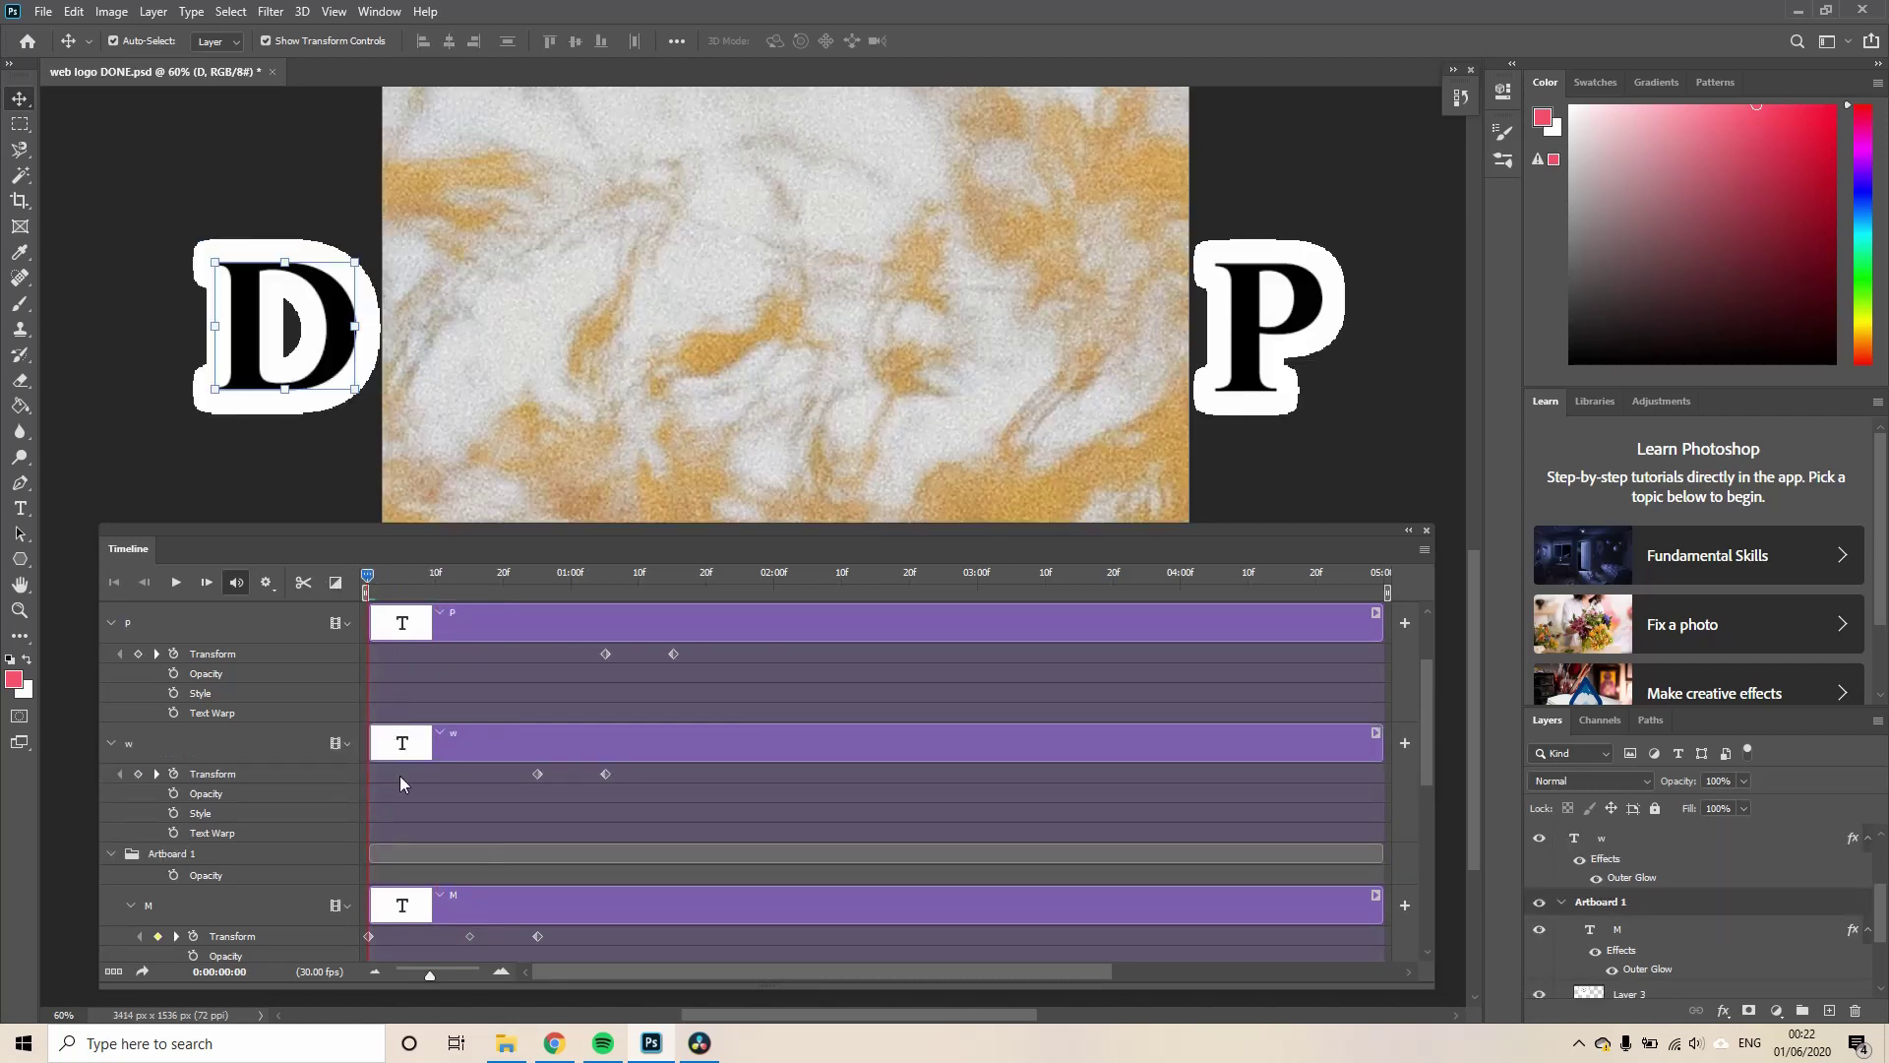
pyautogui.scroll(-2, 409, 810)
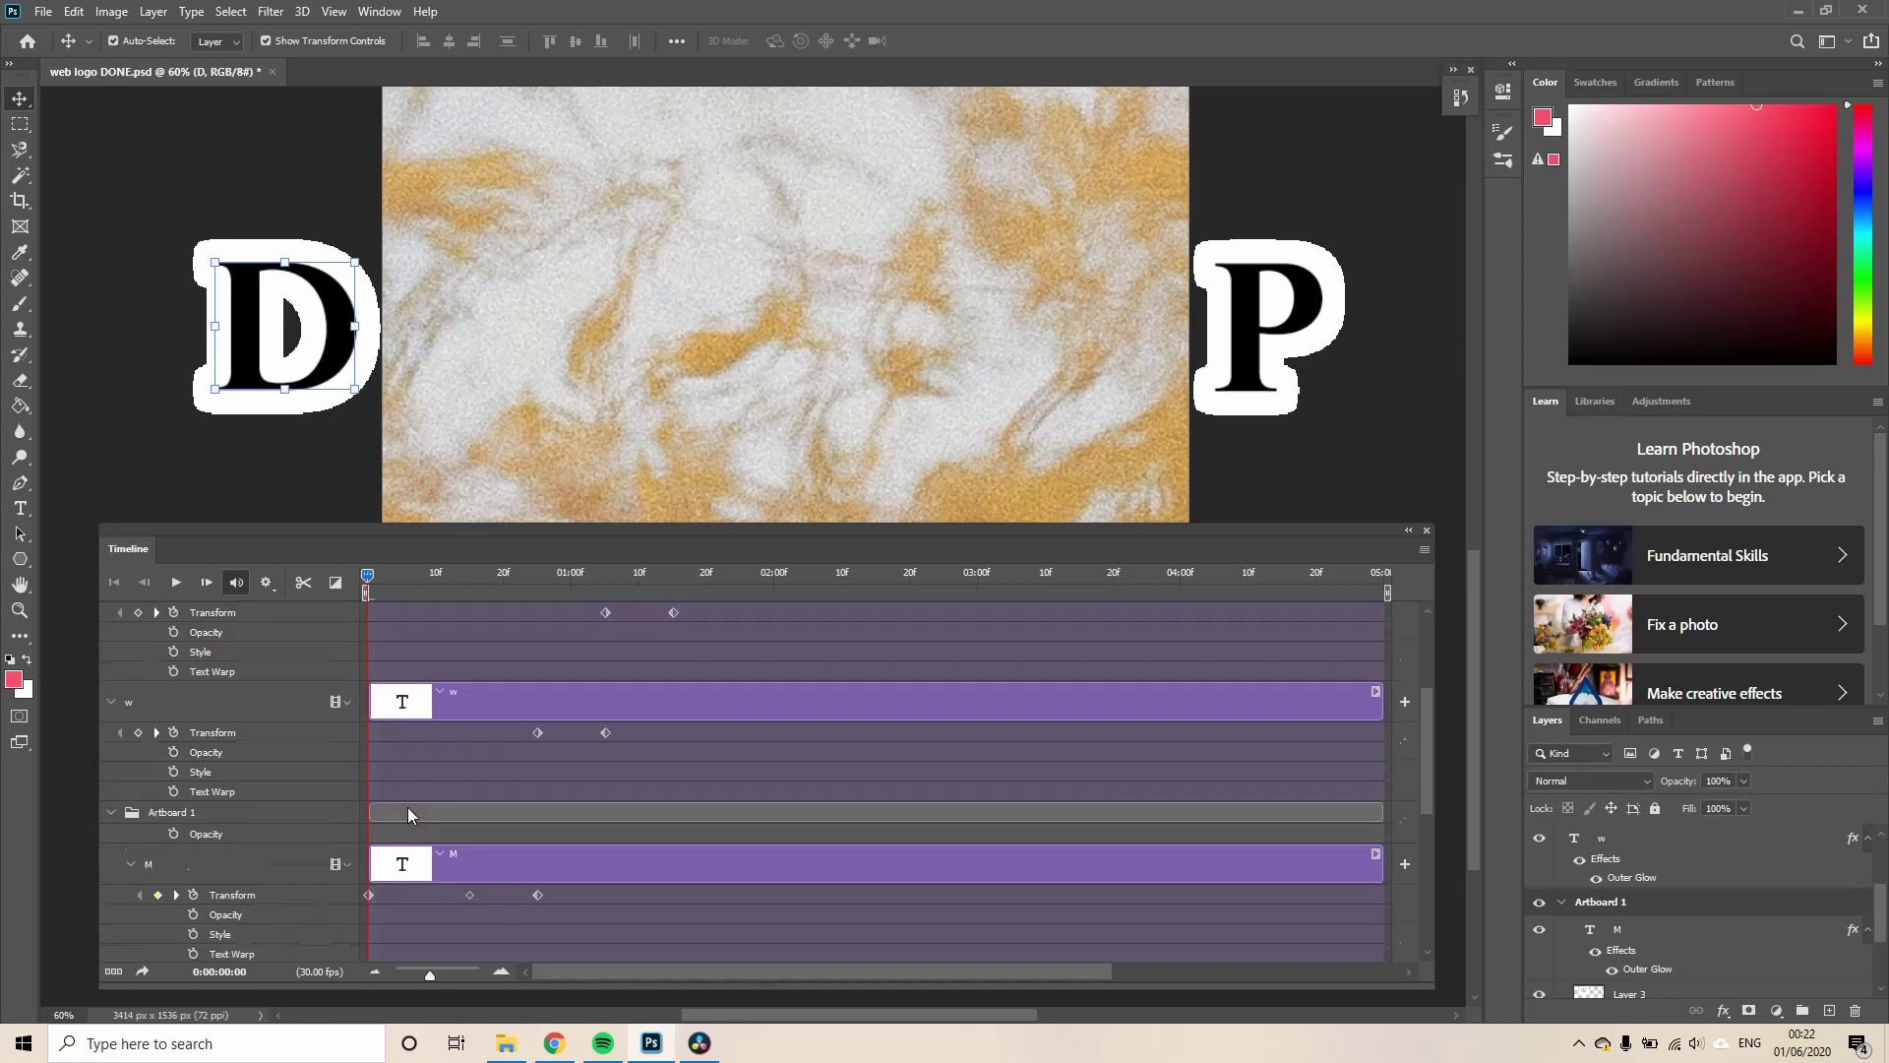
pyautogui.scroll(5, 410, 811)
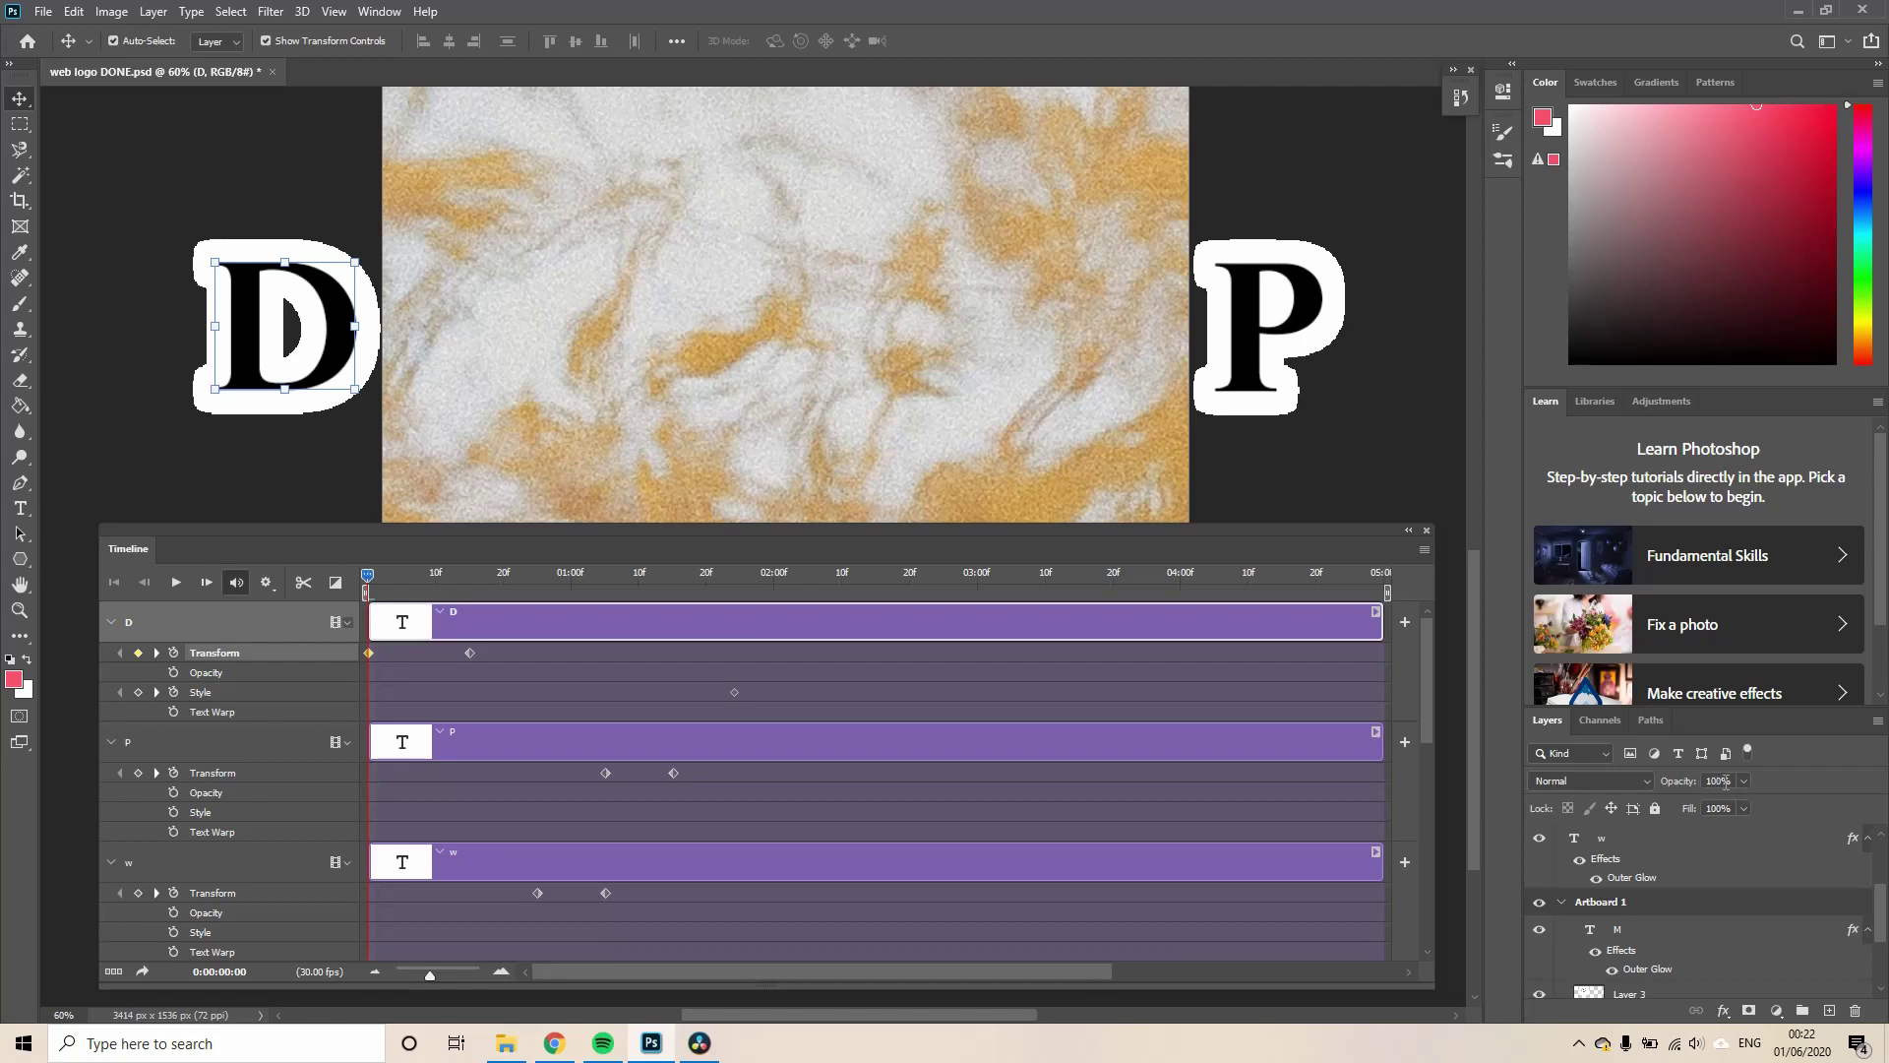
# Scrub through the letter keyframes on the timeline and play back the logo animation
pyautogui.click(471, 577)
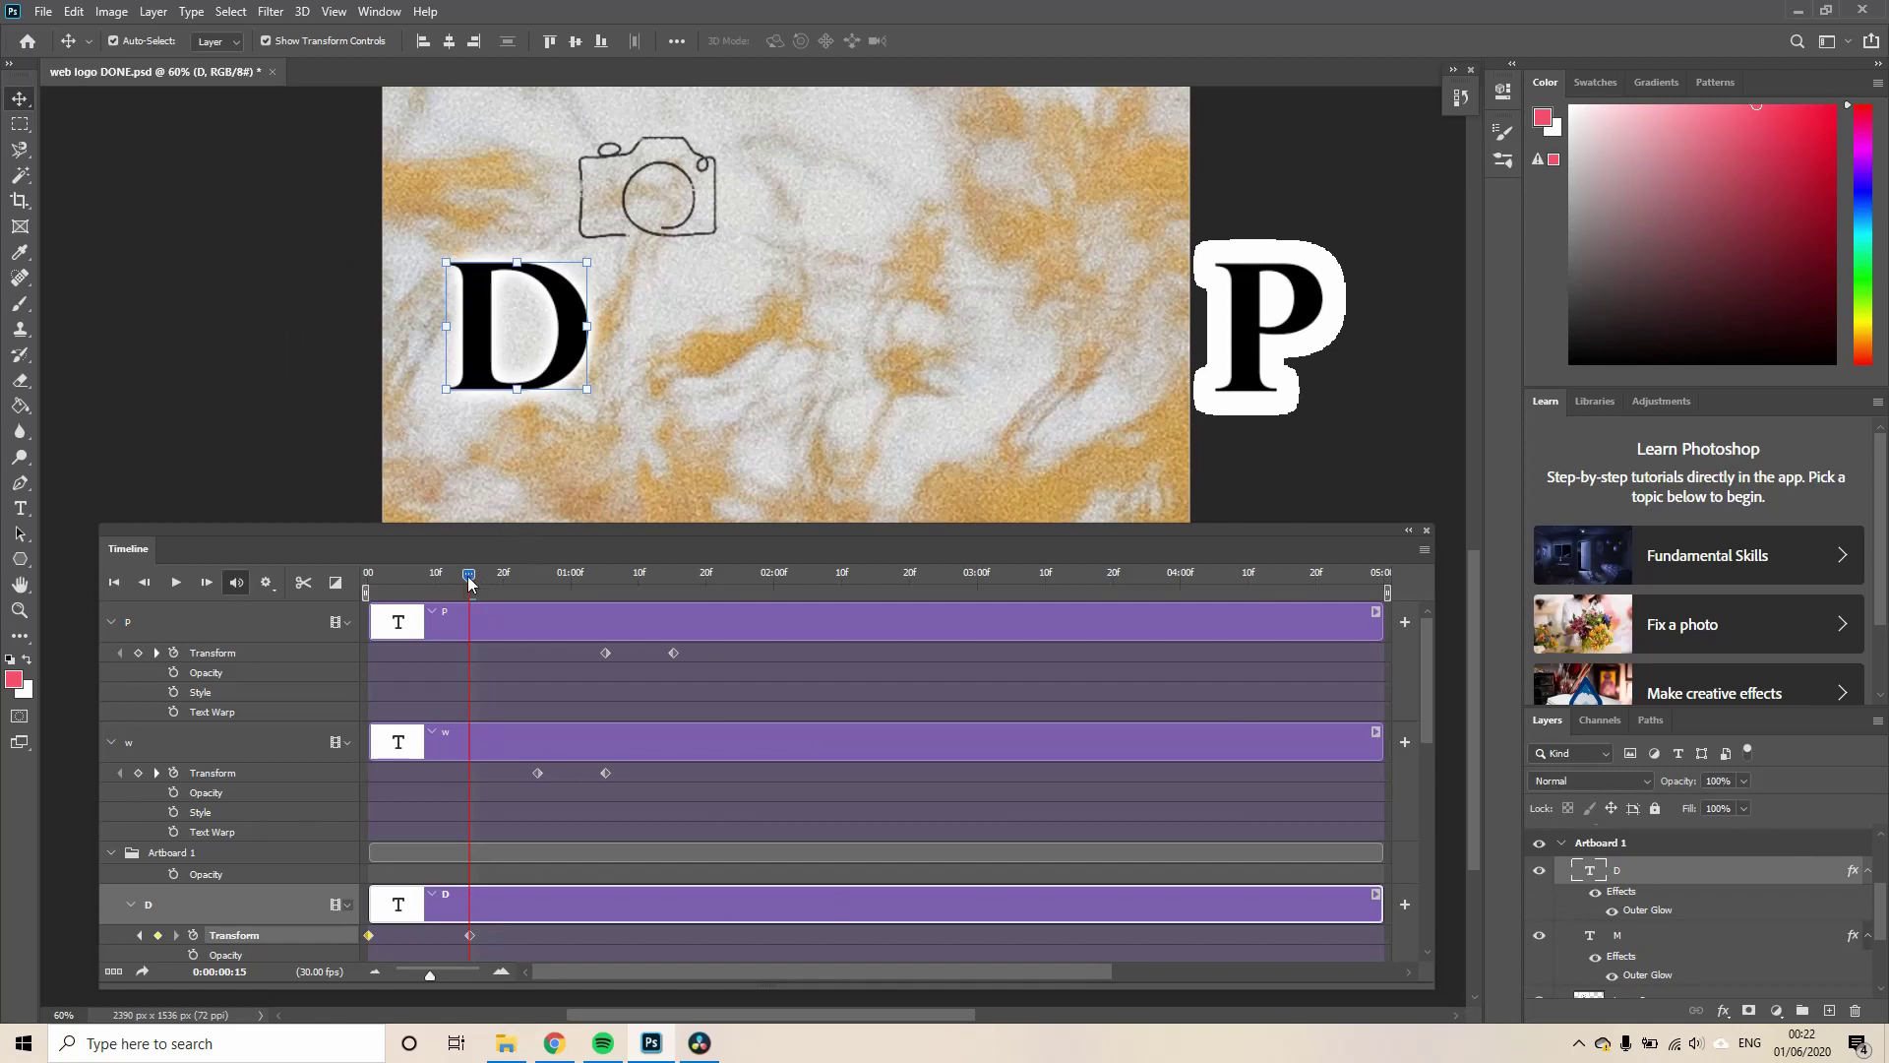
pyautogui.moveTo(469, 582); pyautogui.dragTo(606, 585)
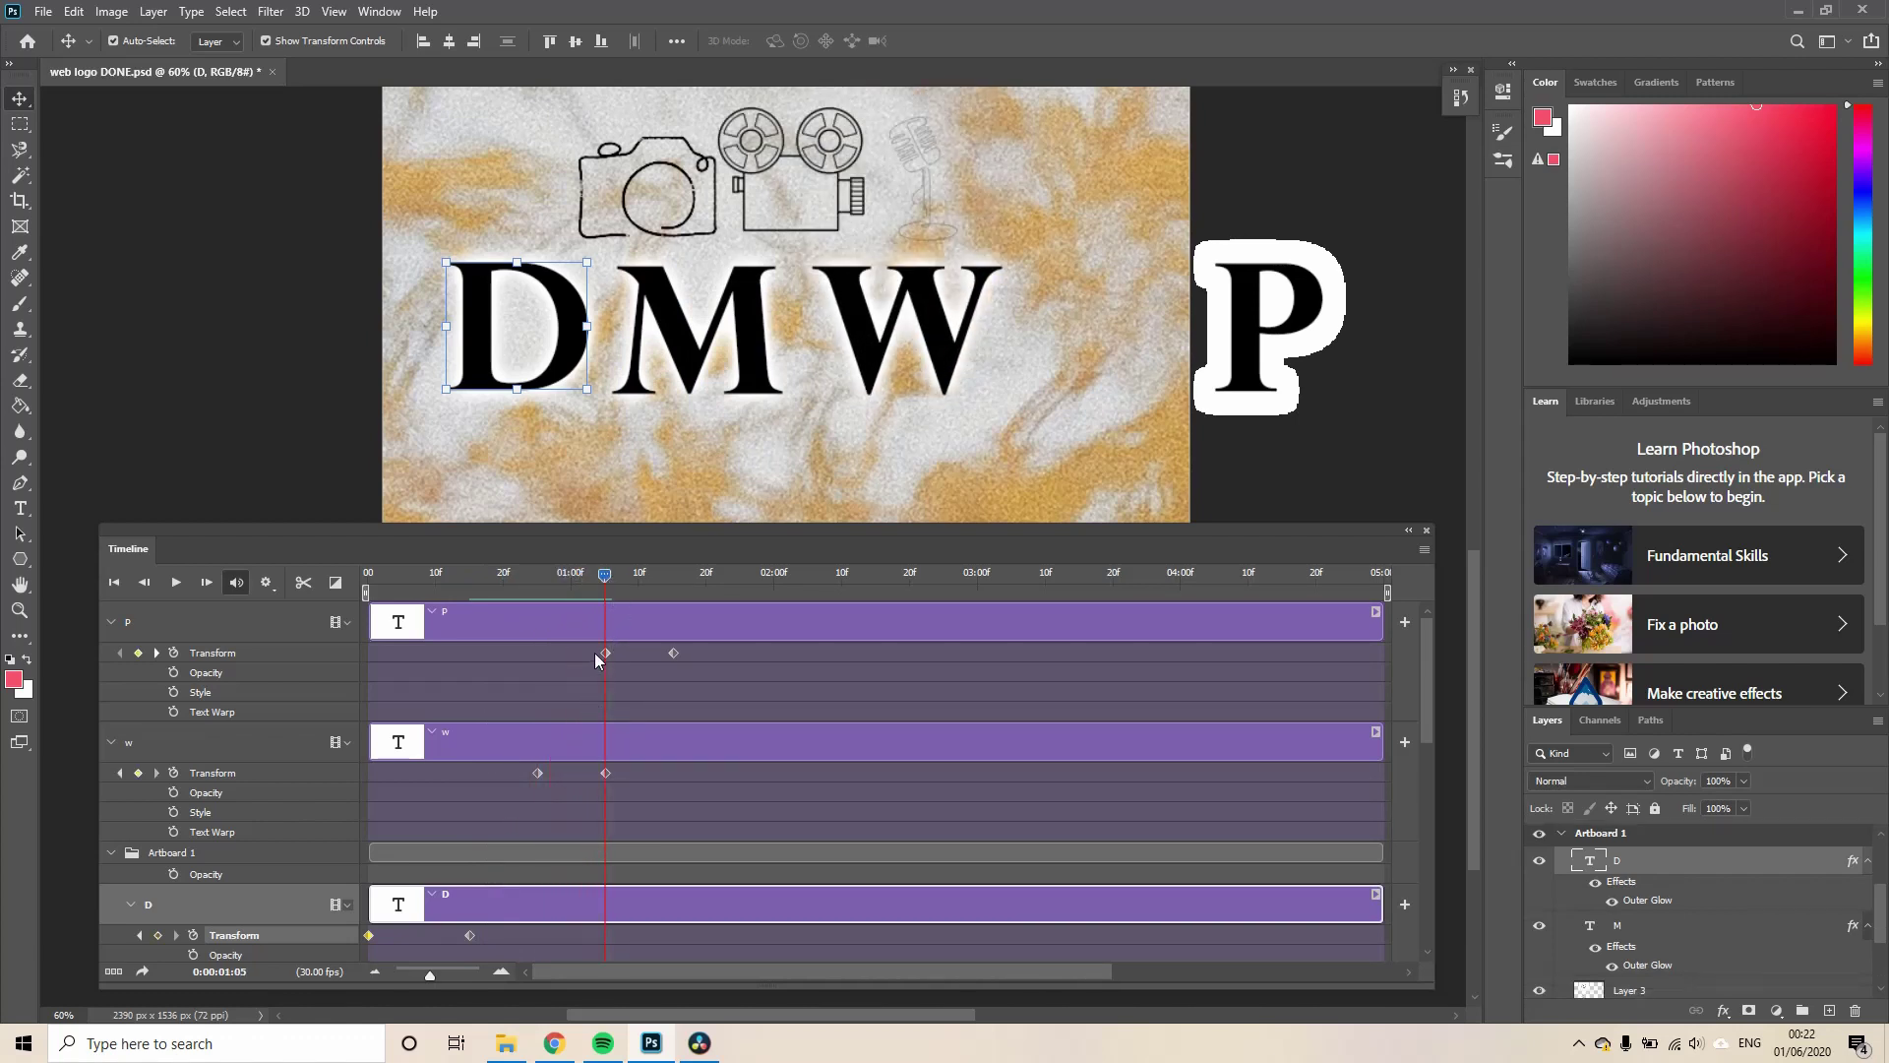
pyautogui.moveTo(608, 584); pyautogui.dragTo(679, 618)
pyautogui.click(175, 581)
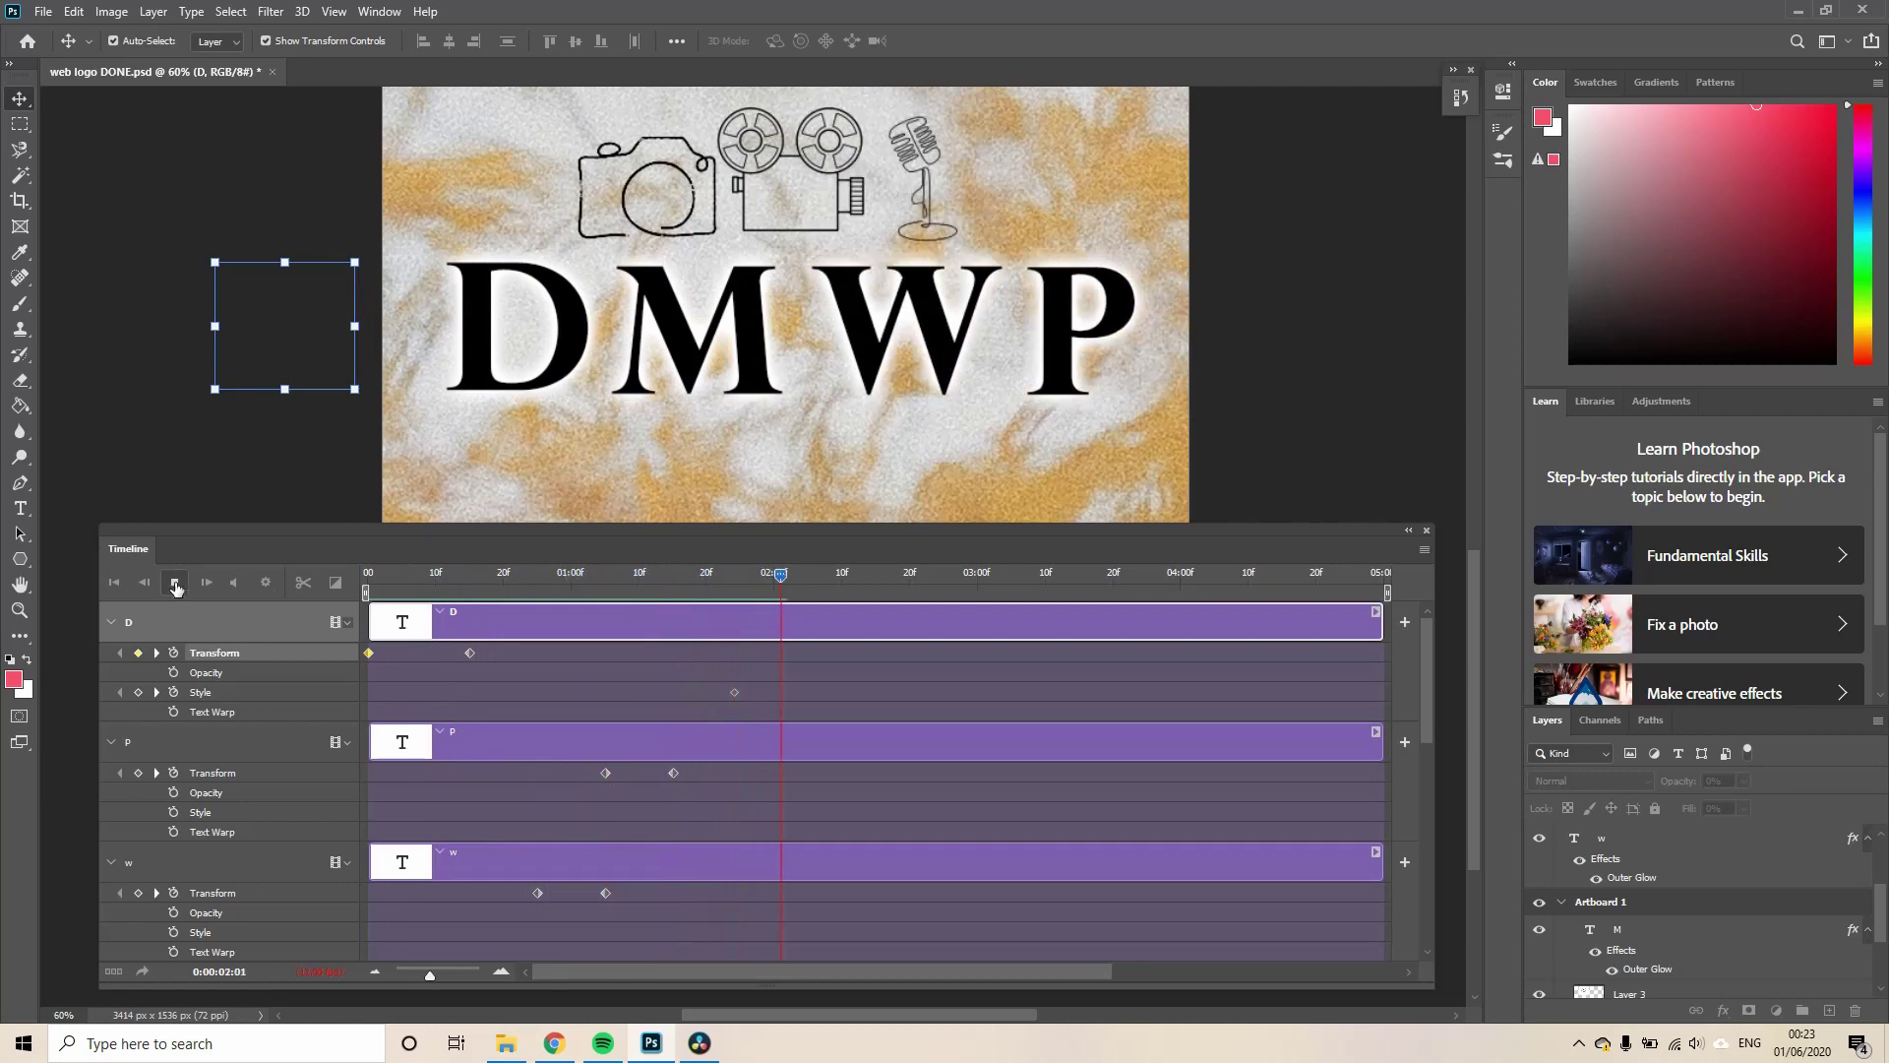
pyautogui.click(176, 581)
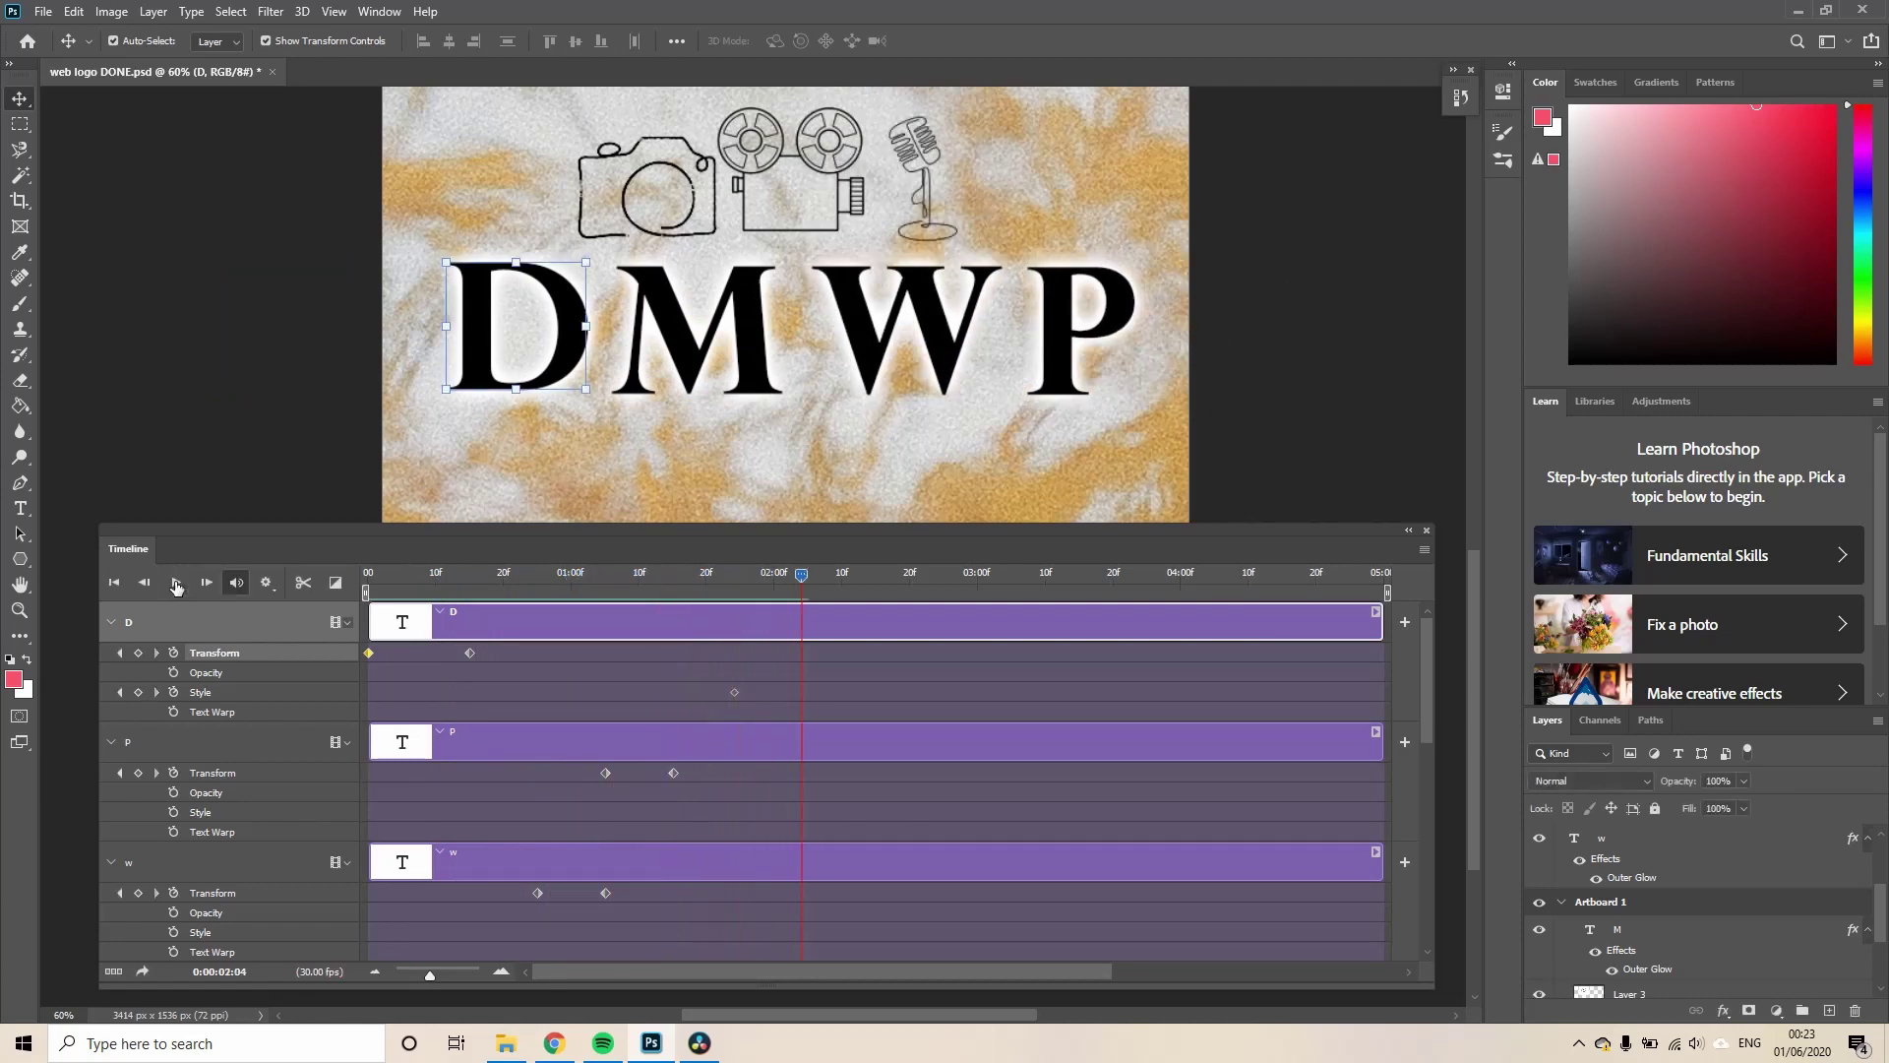
# Examine the Render Video settings for the timeline and close them without rendering
pyautogui.click(1424, 550)
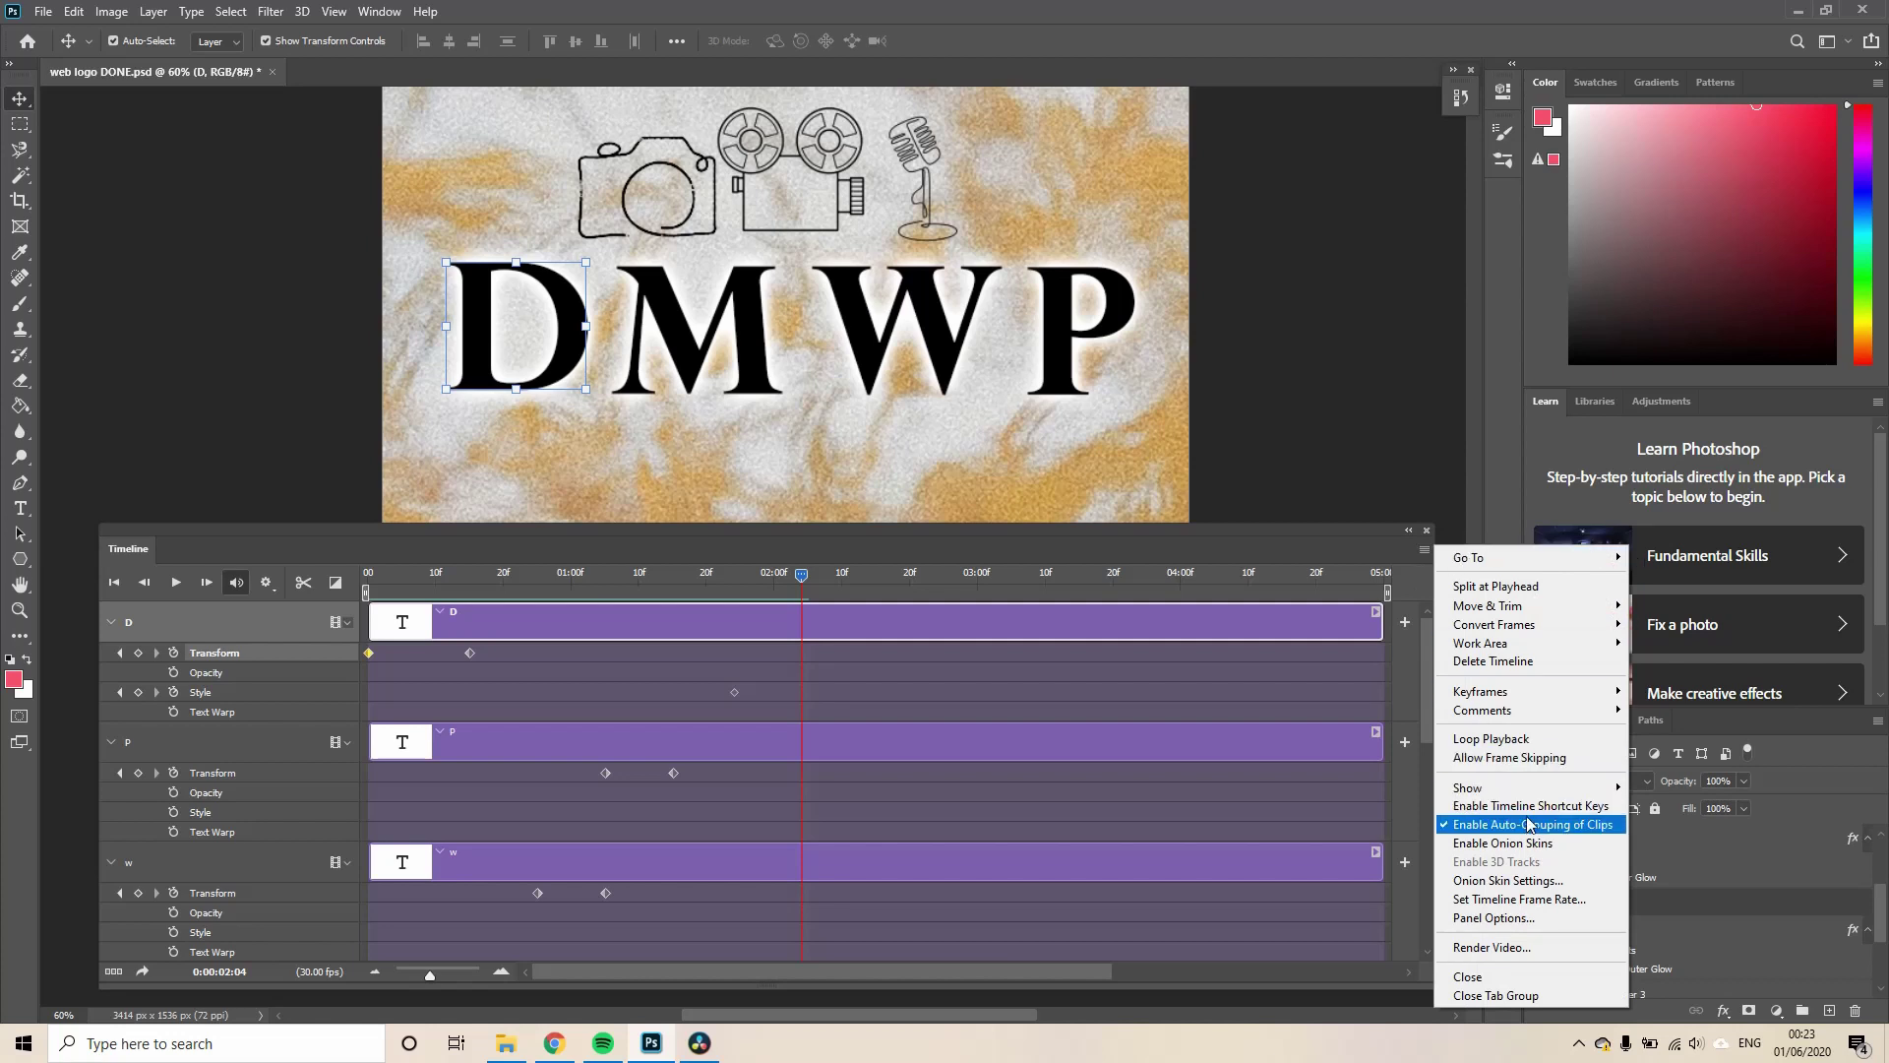
pyautogui.click(1511, 947)
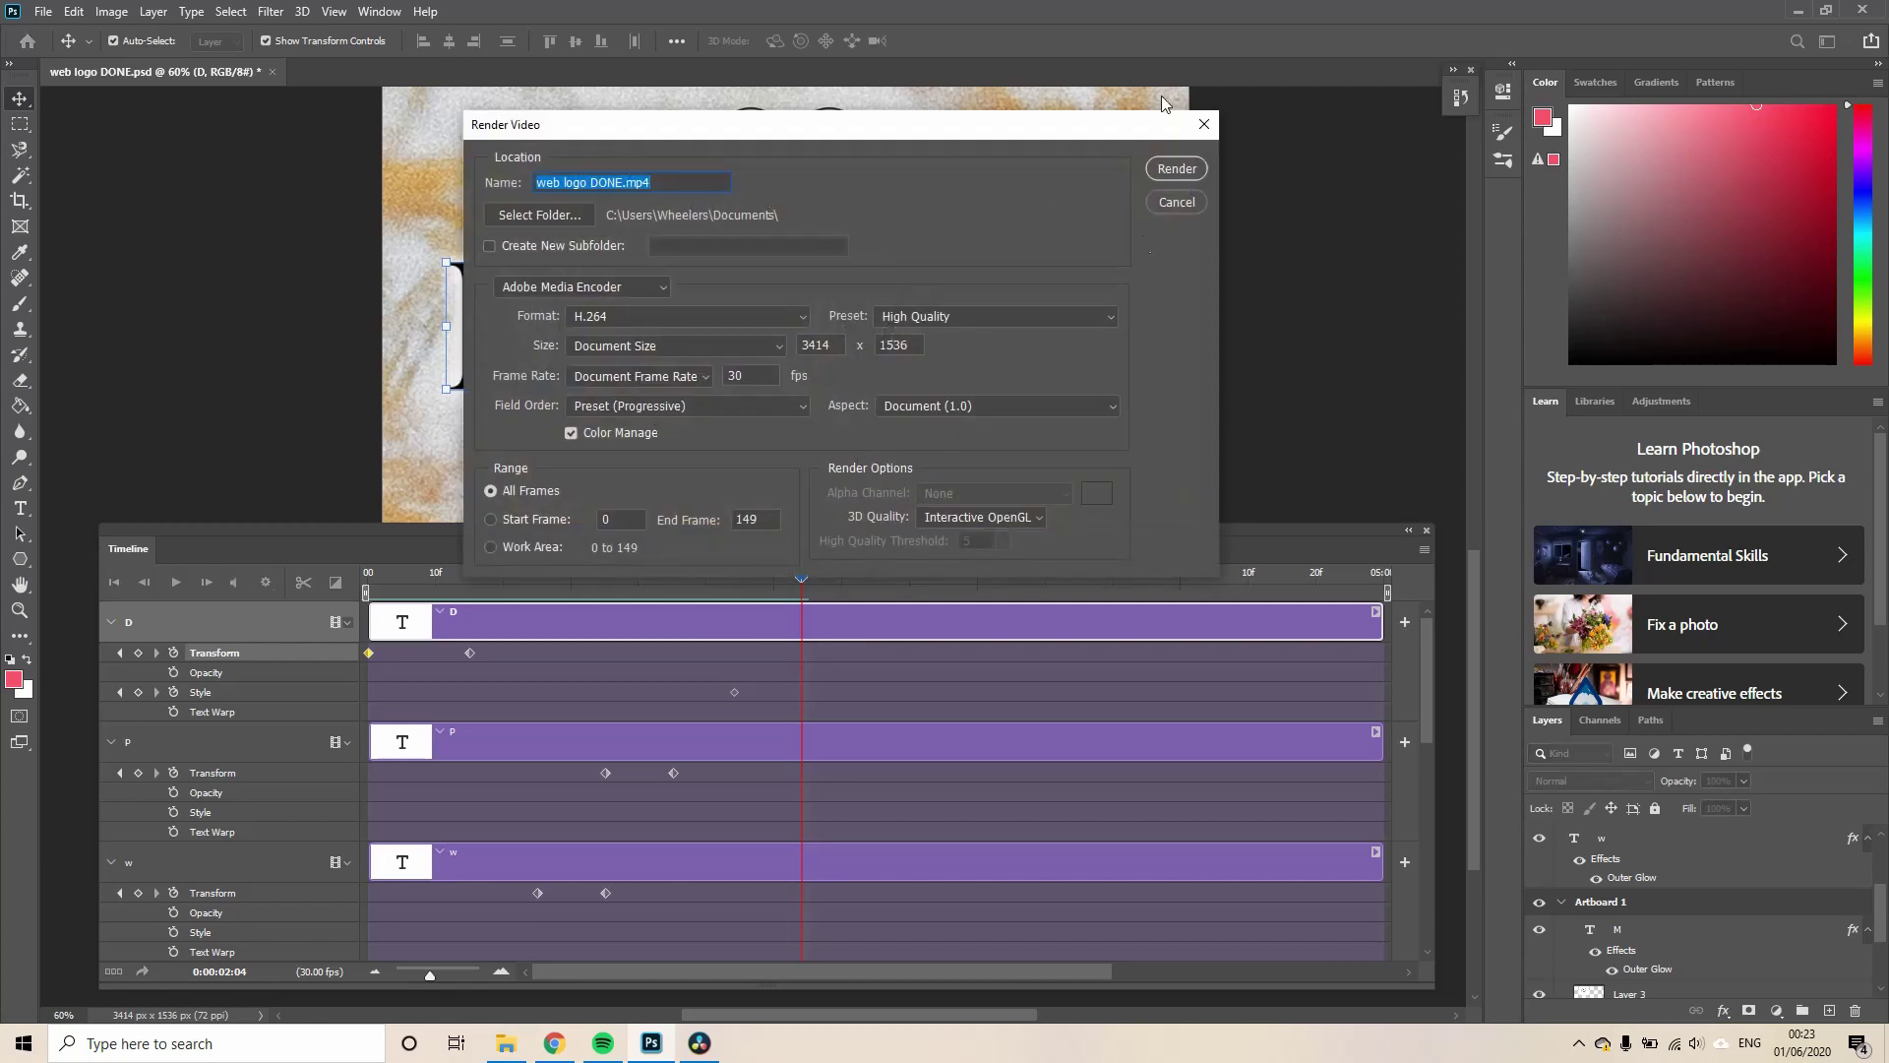
pyautogui.click(1205, 124)
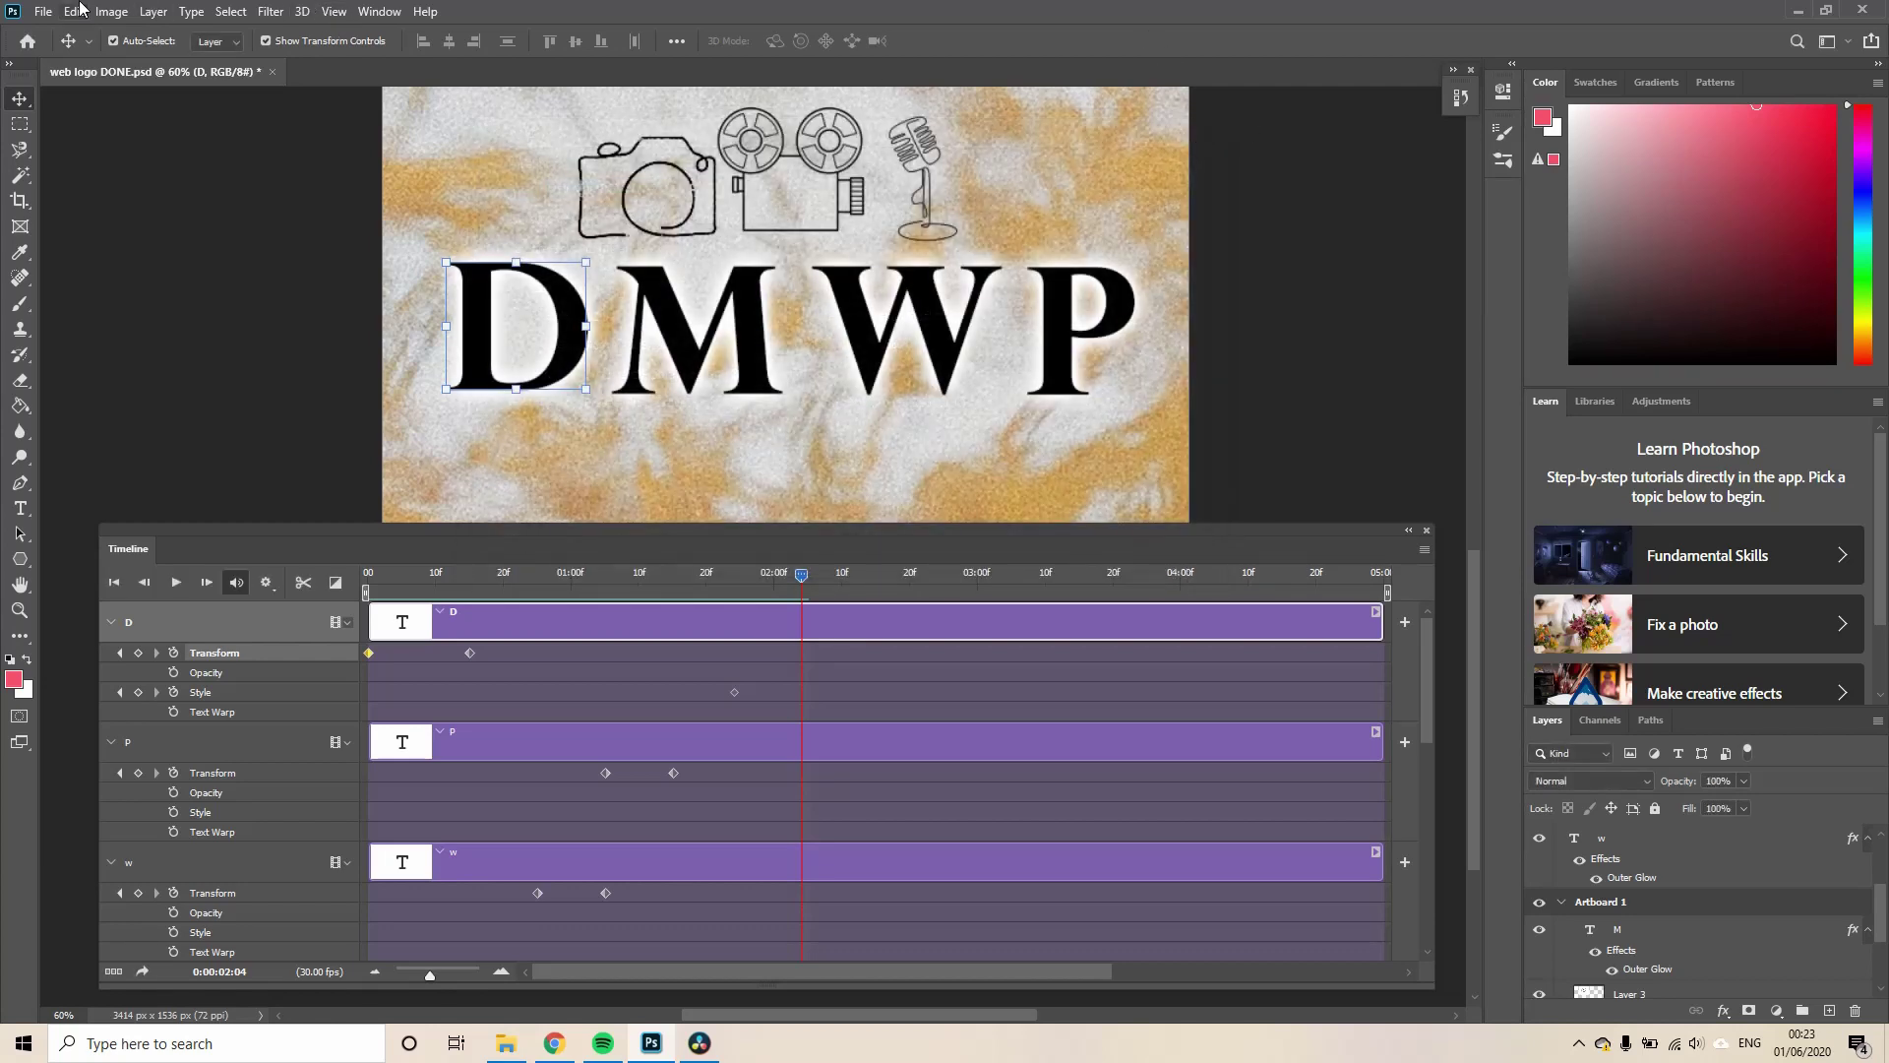
# Examine the Save for Web (Legacy) GIF export settings for the logo and cancel without saving
pyautogui.click(43, 11)
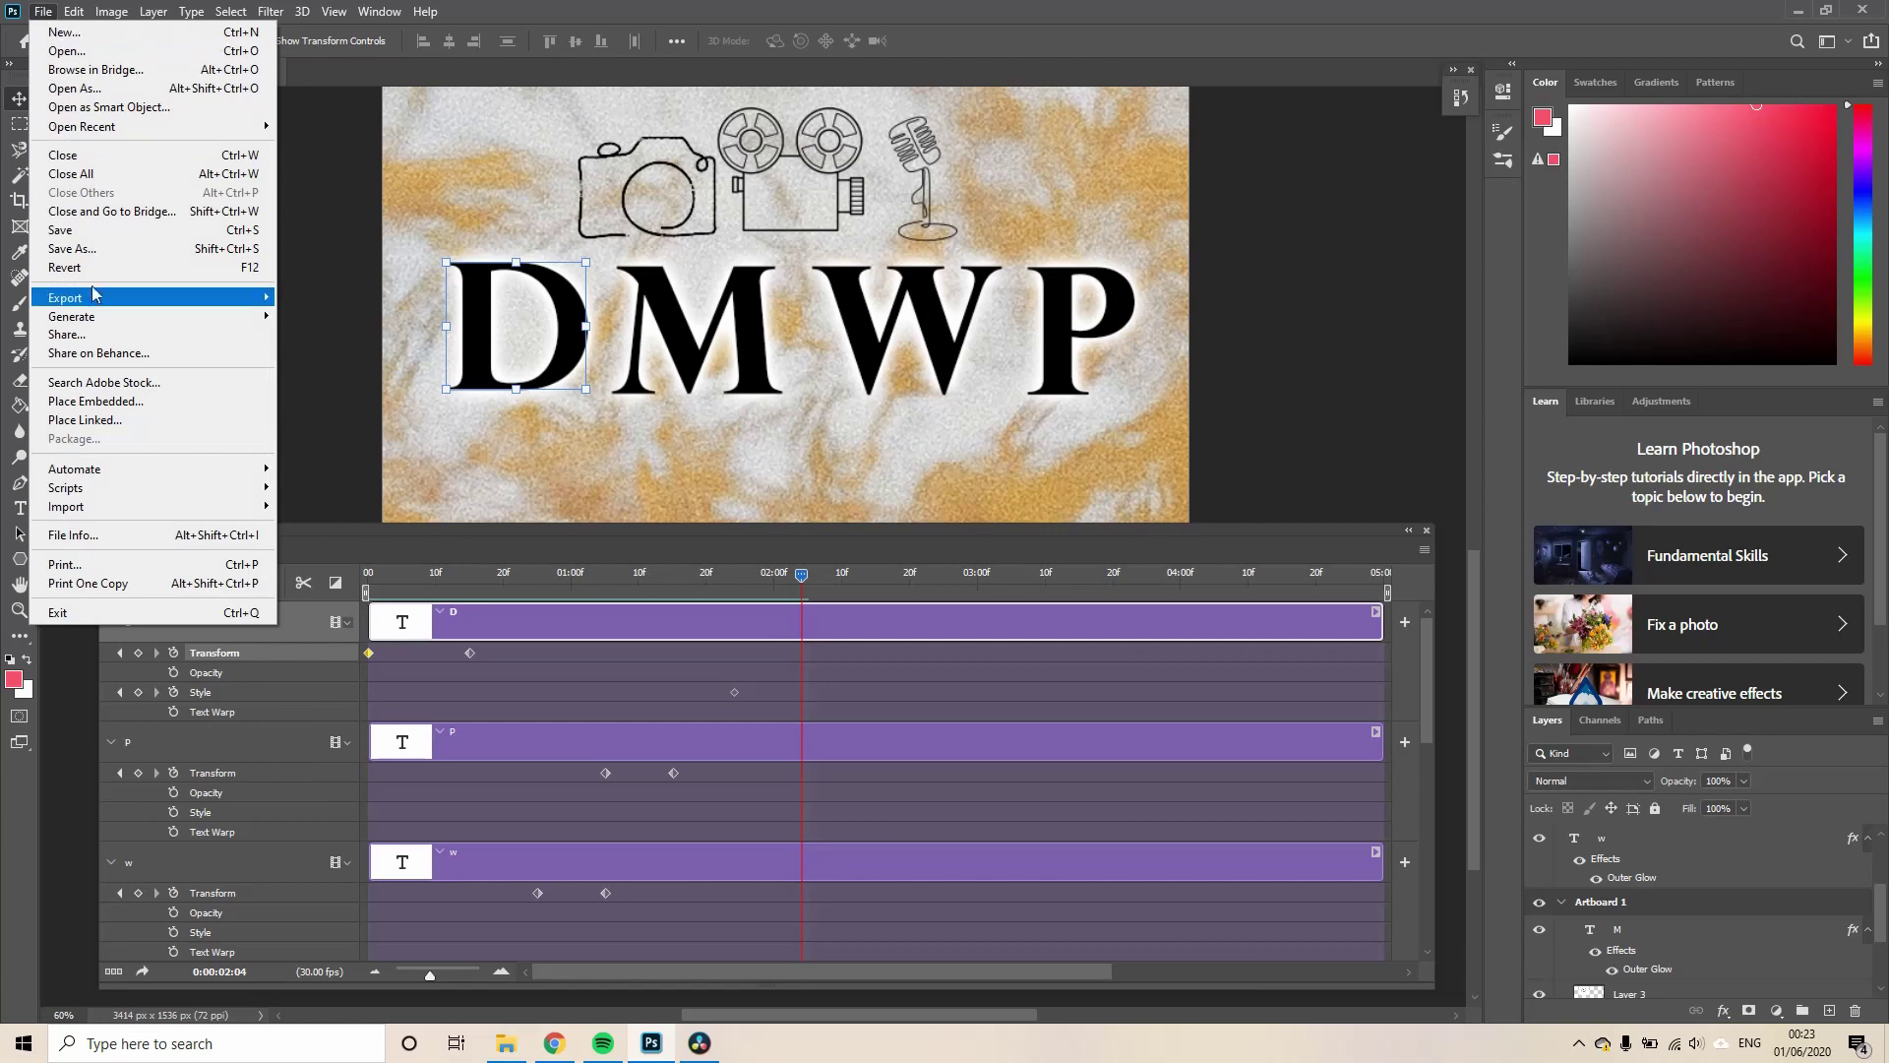
pyautogui.moveTo(98, 299)
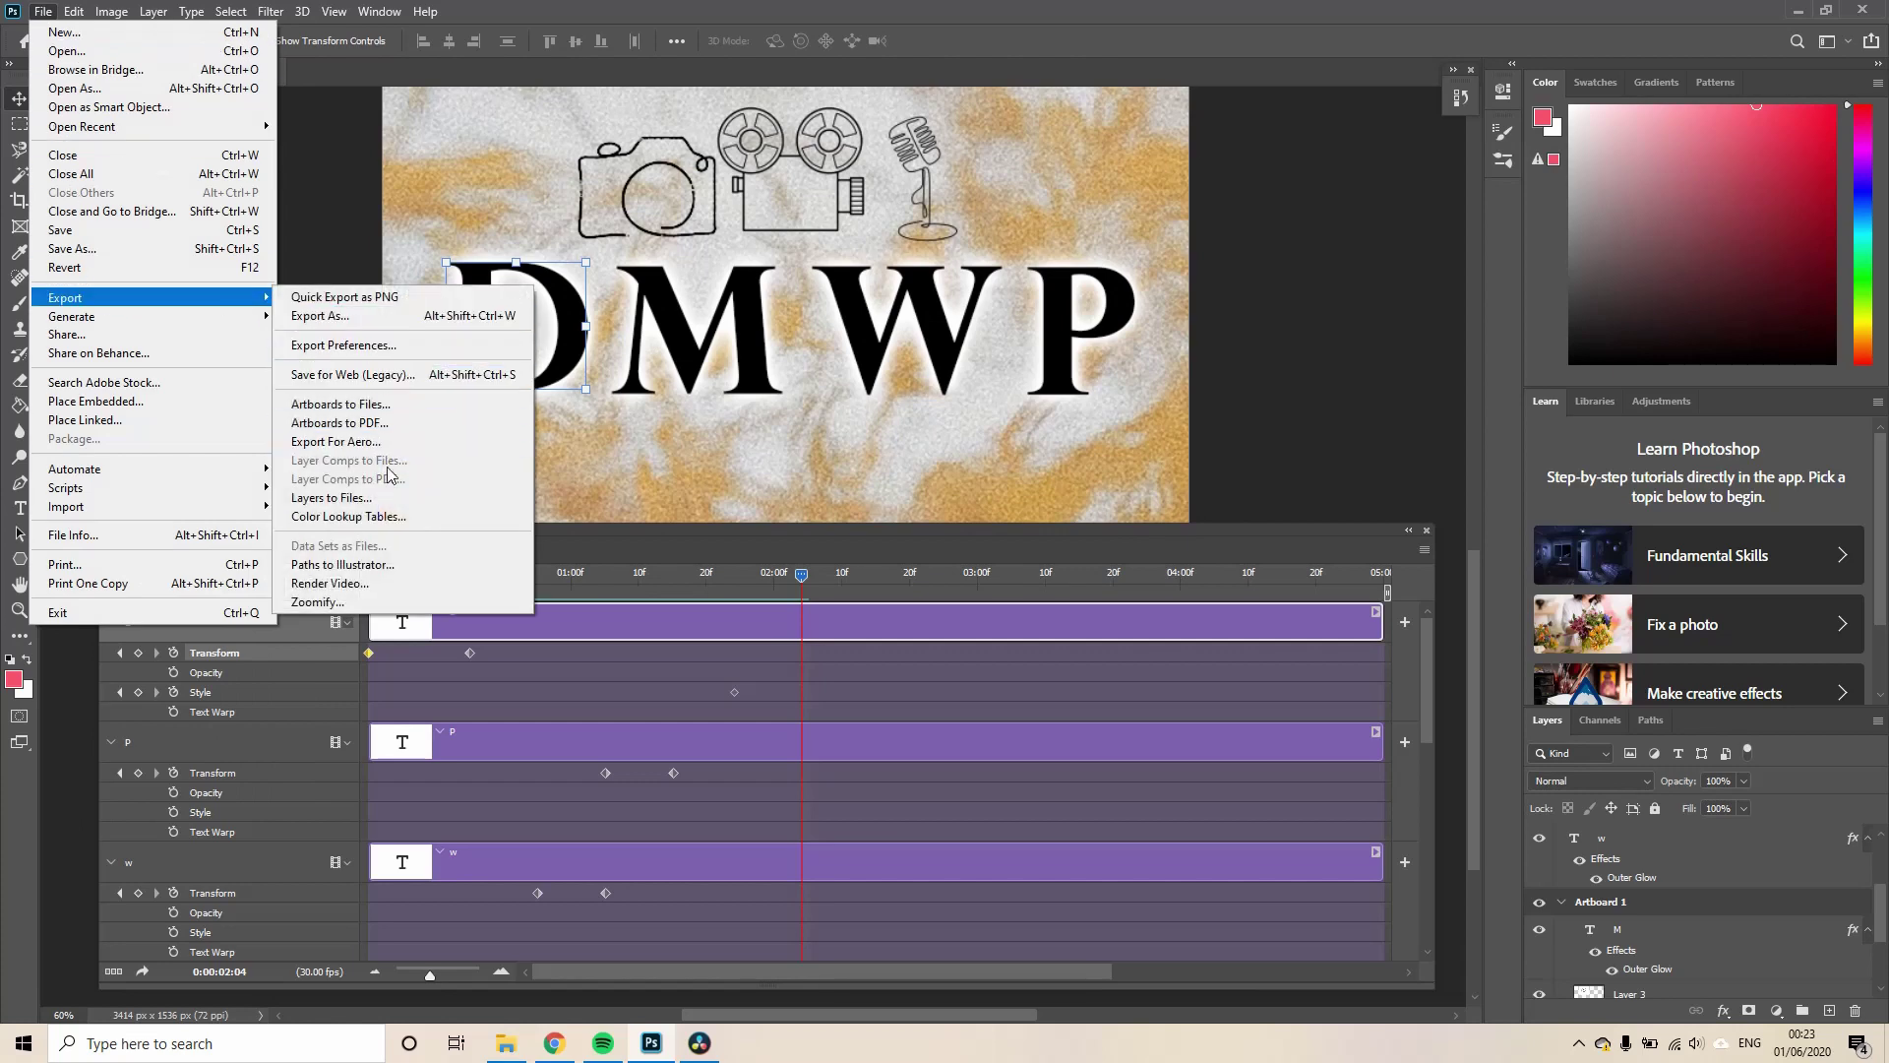
pyautogui.click(353, 376)
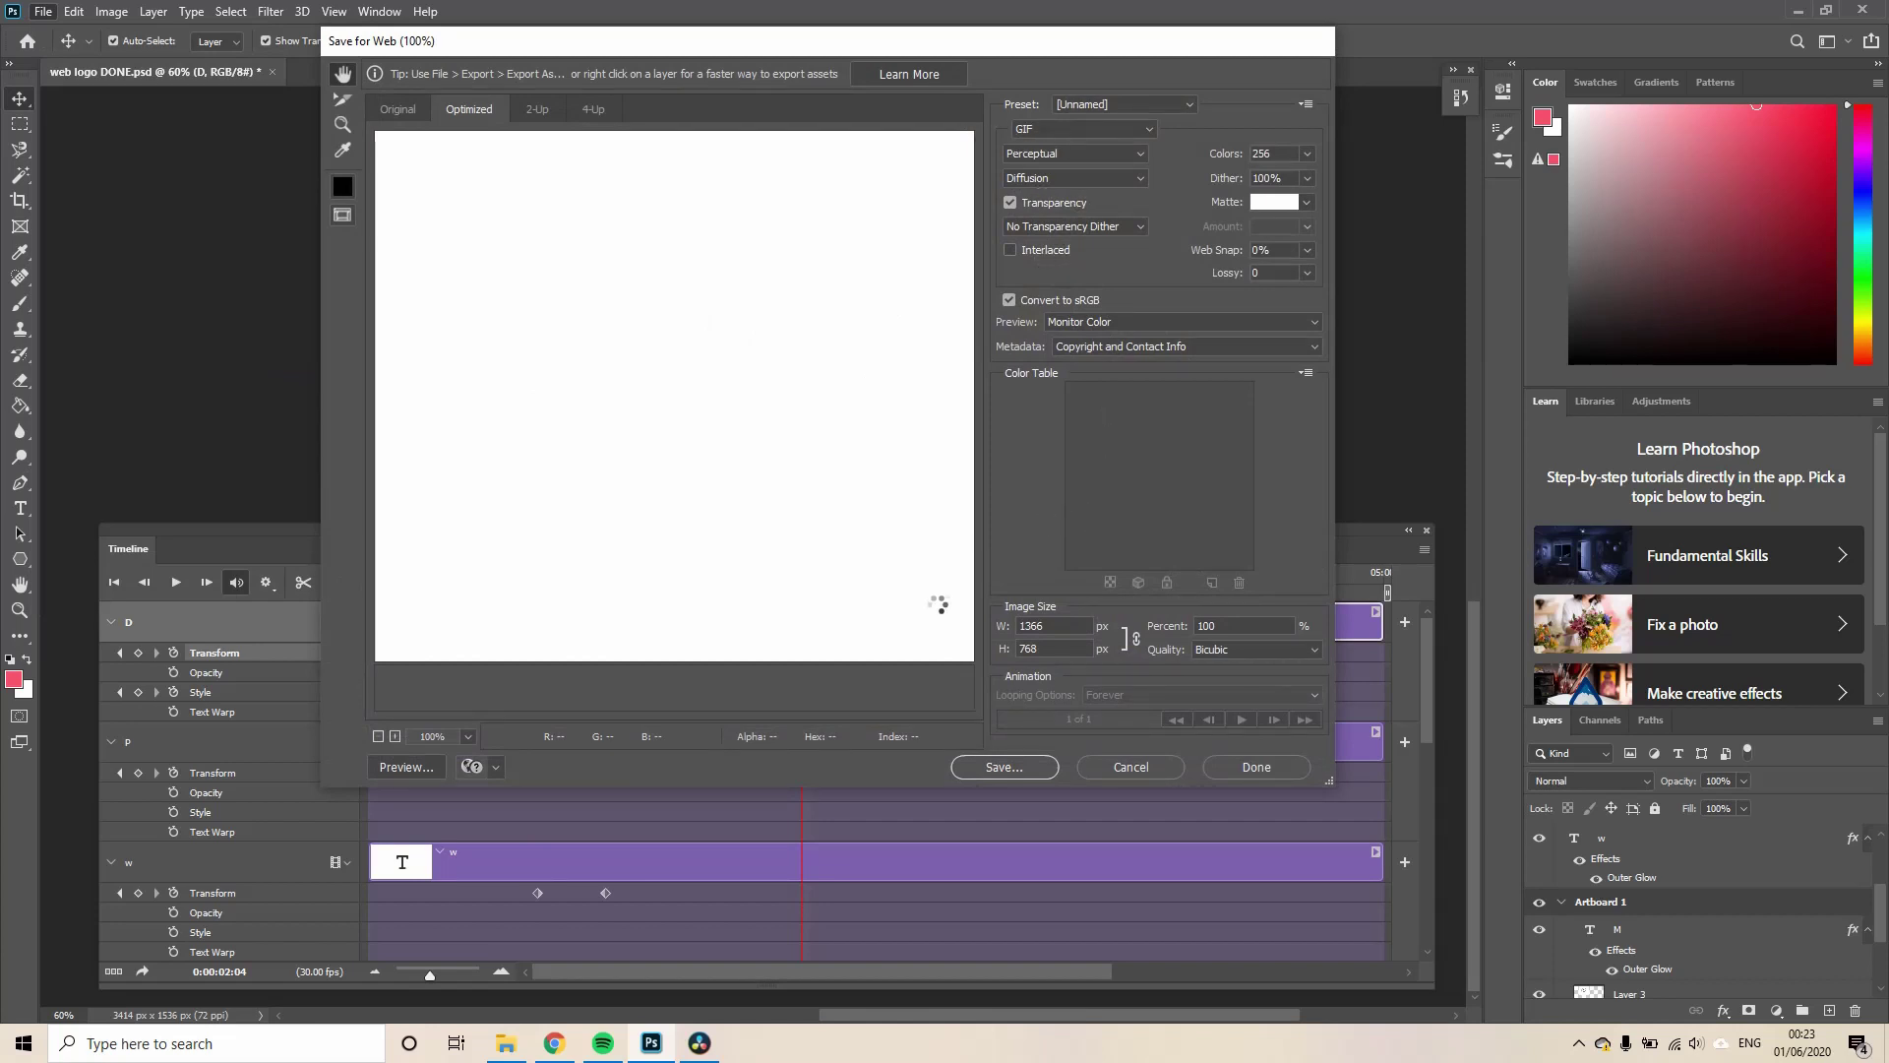
pyautogui.click(1130, 767)
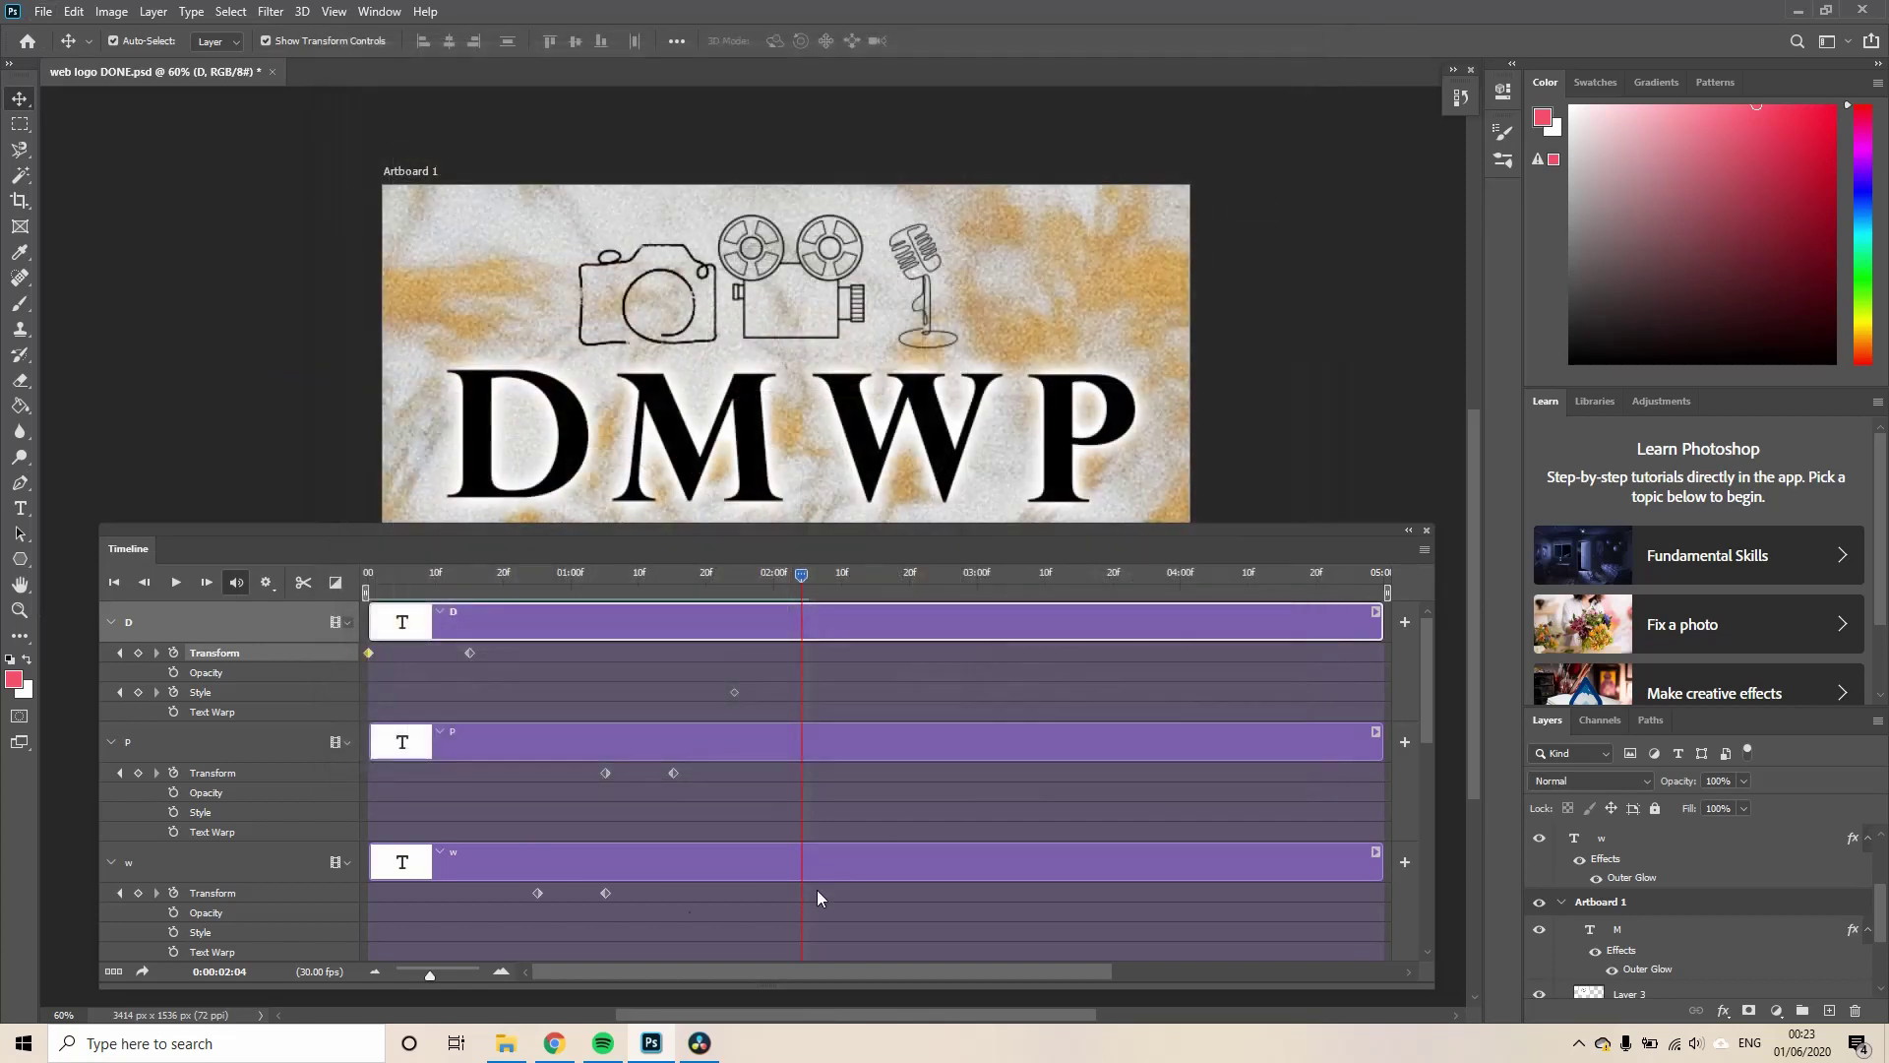
# Switch to Chrome, follow Learn More on the website's home page, and read through the Our History page
pyautogui.click(555, 1042)
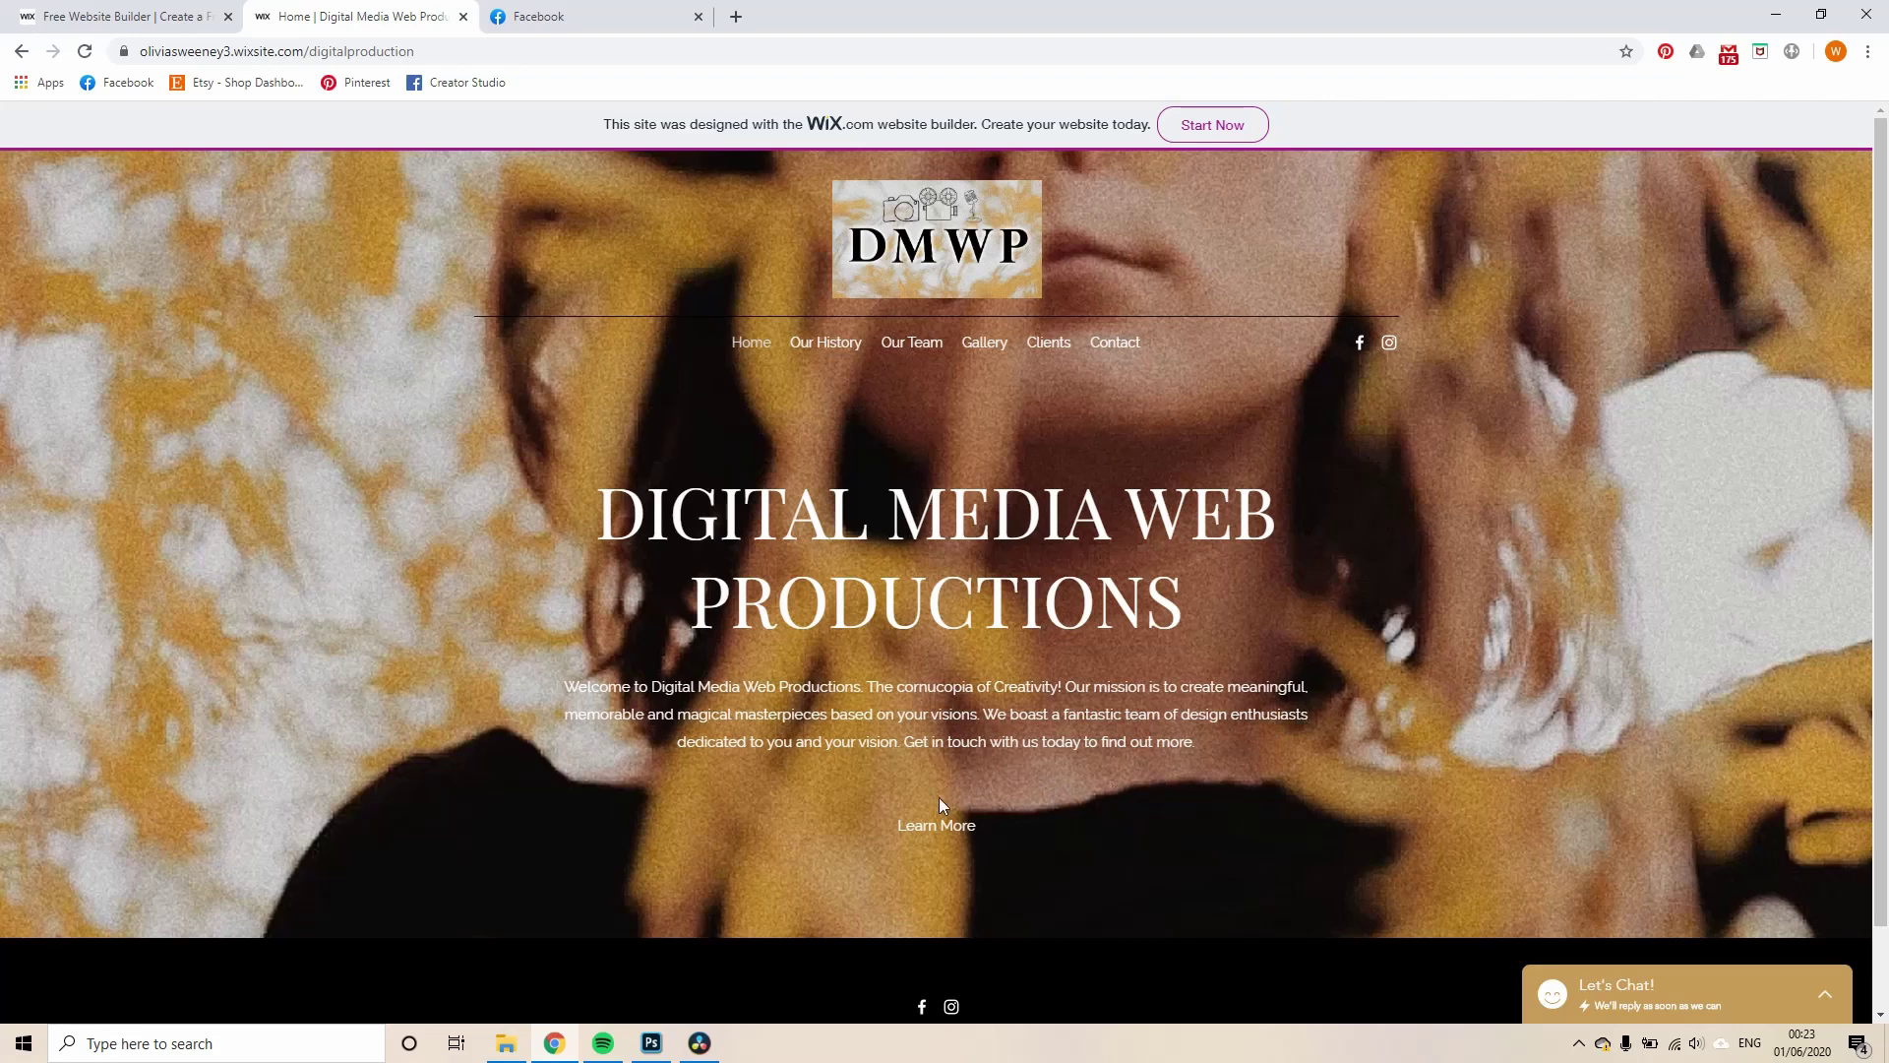
pyautogui.click(944, 826)
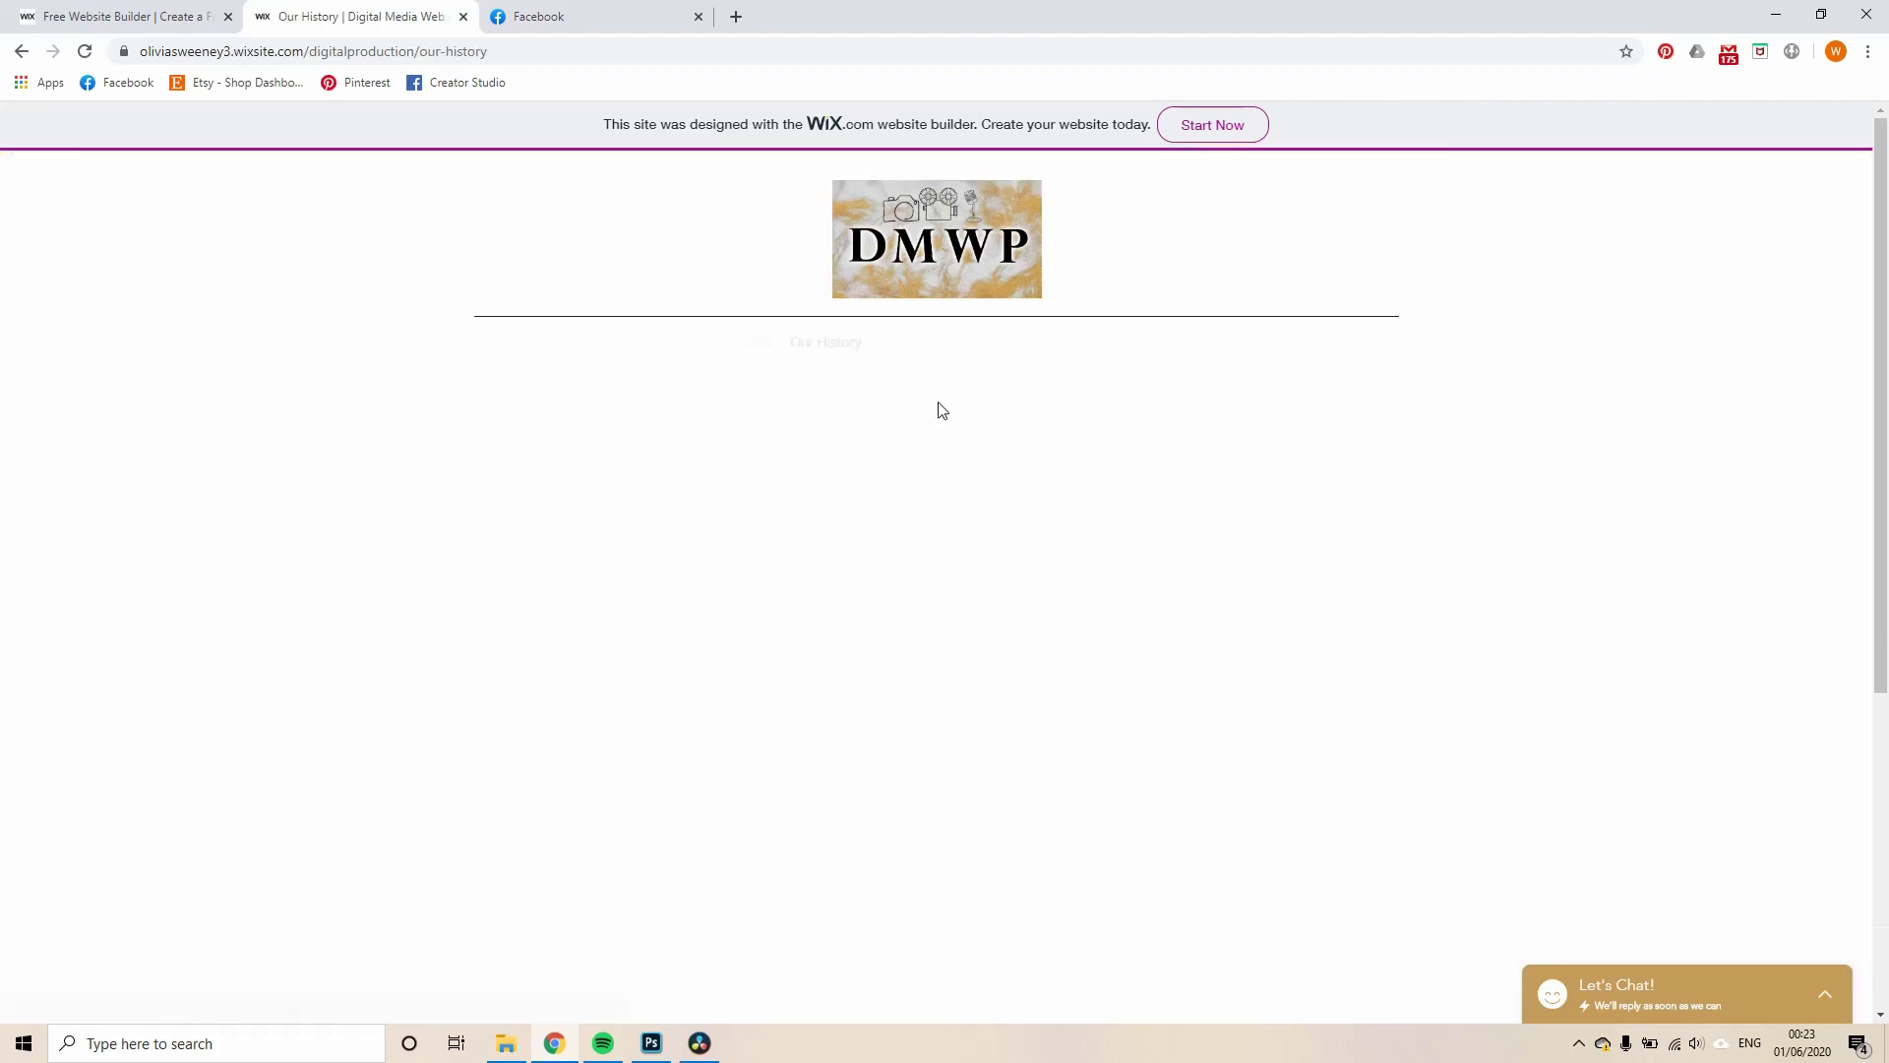
pyautogui.scroll(-3, 1538, 384)
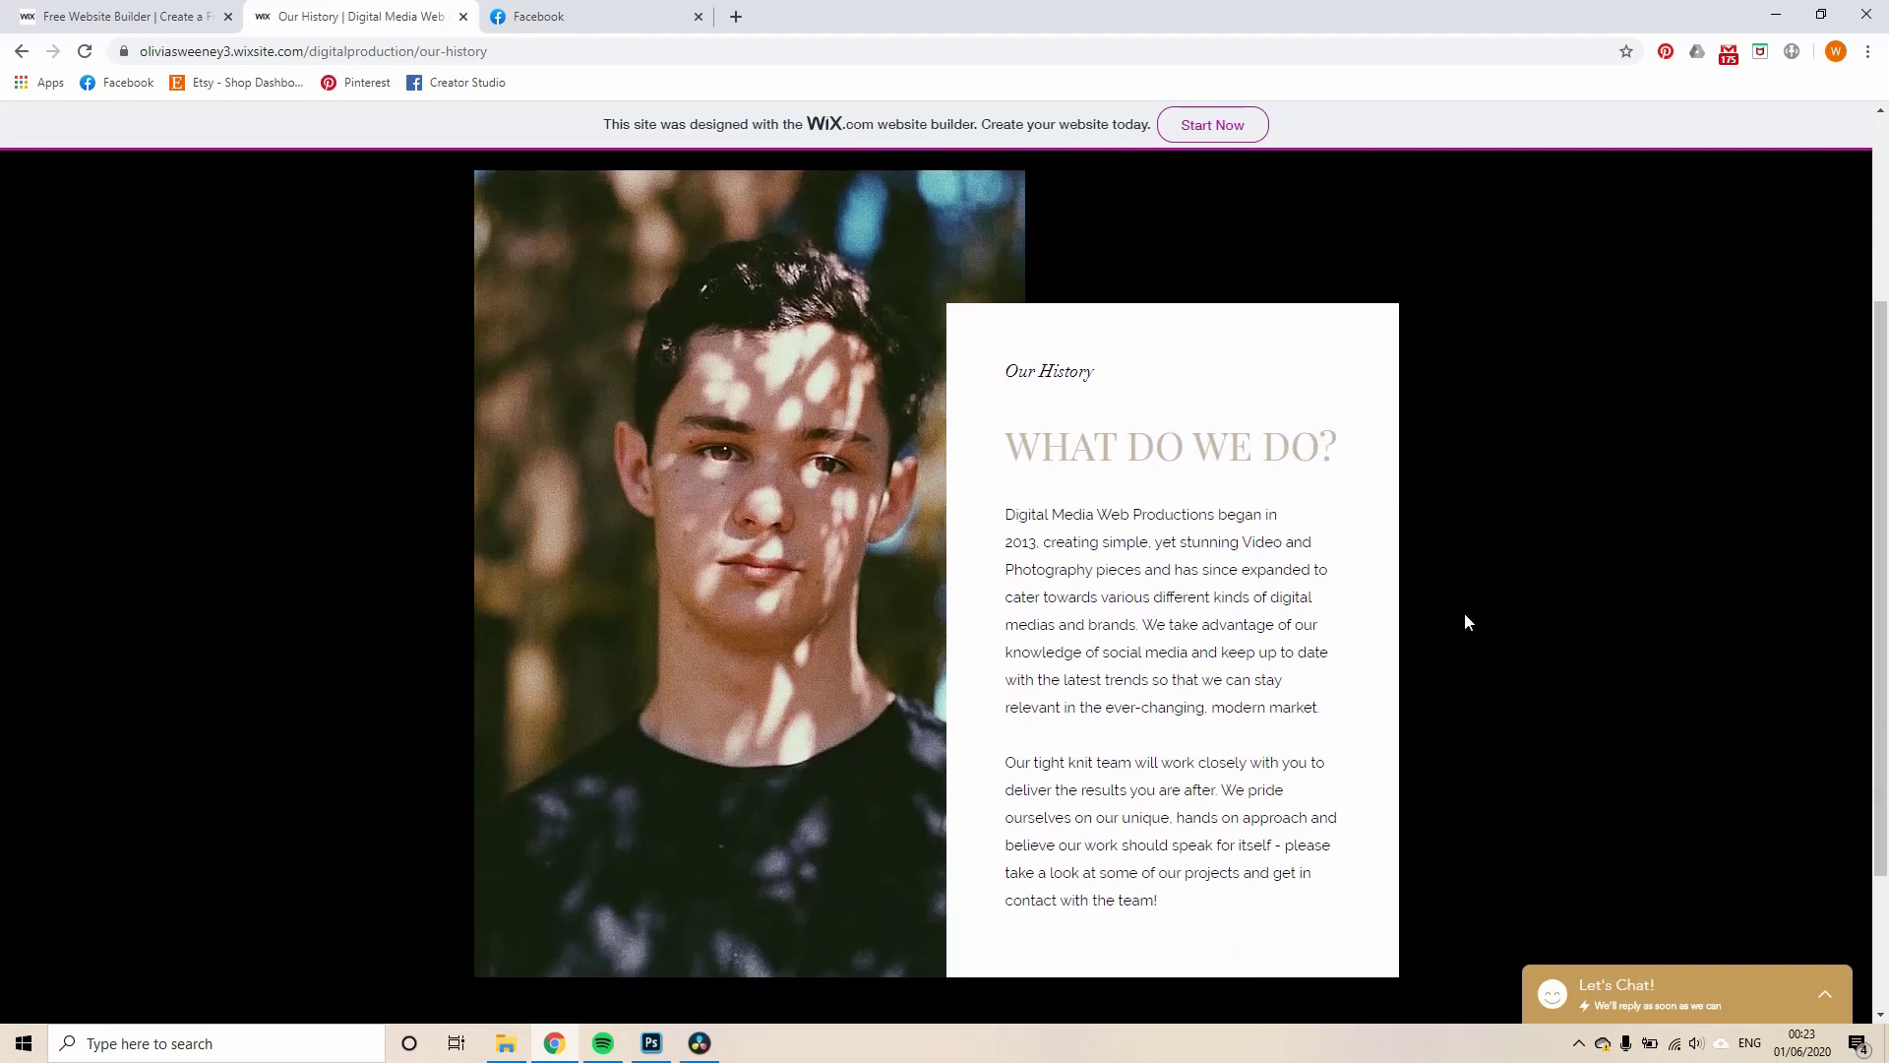
pyautogui.scroll(-2, 1464, 622)
pyautogui.scroll(2, 1464, 622)
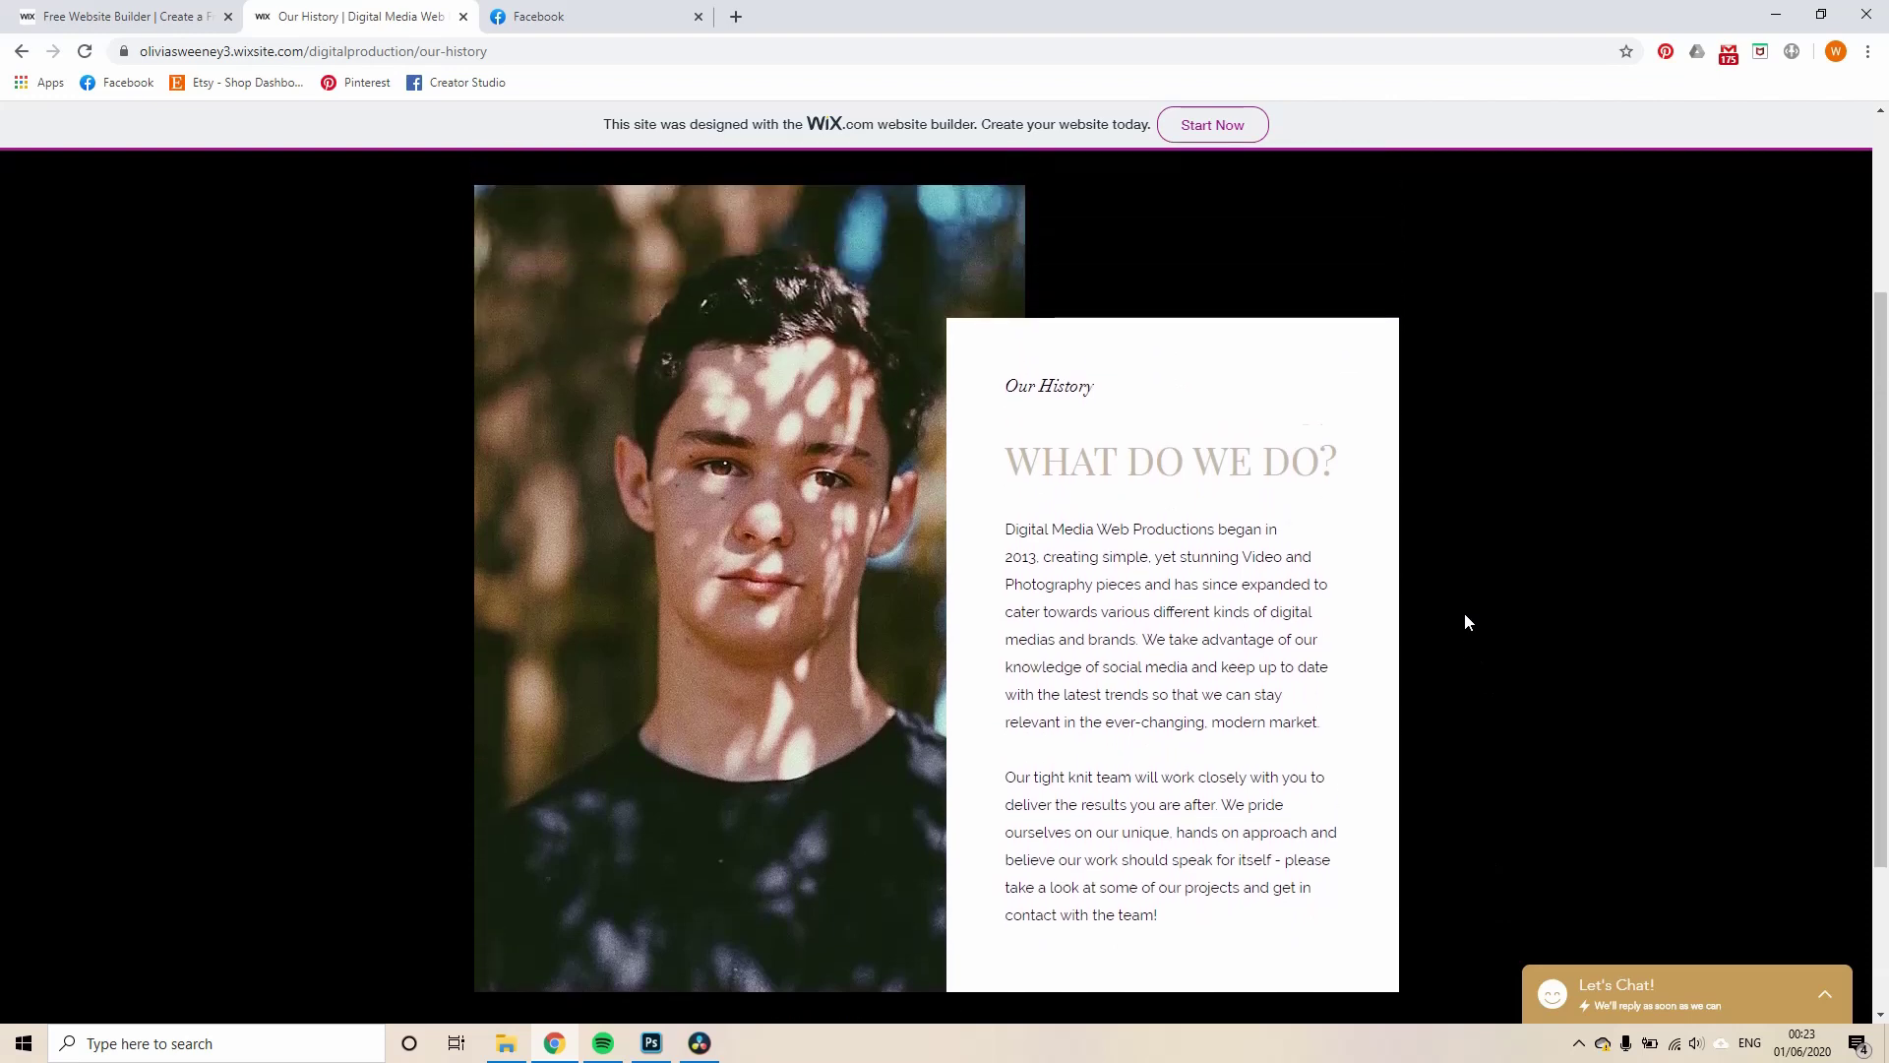
pyautogui.scroll(1, 1464, 622)
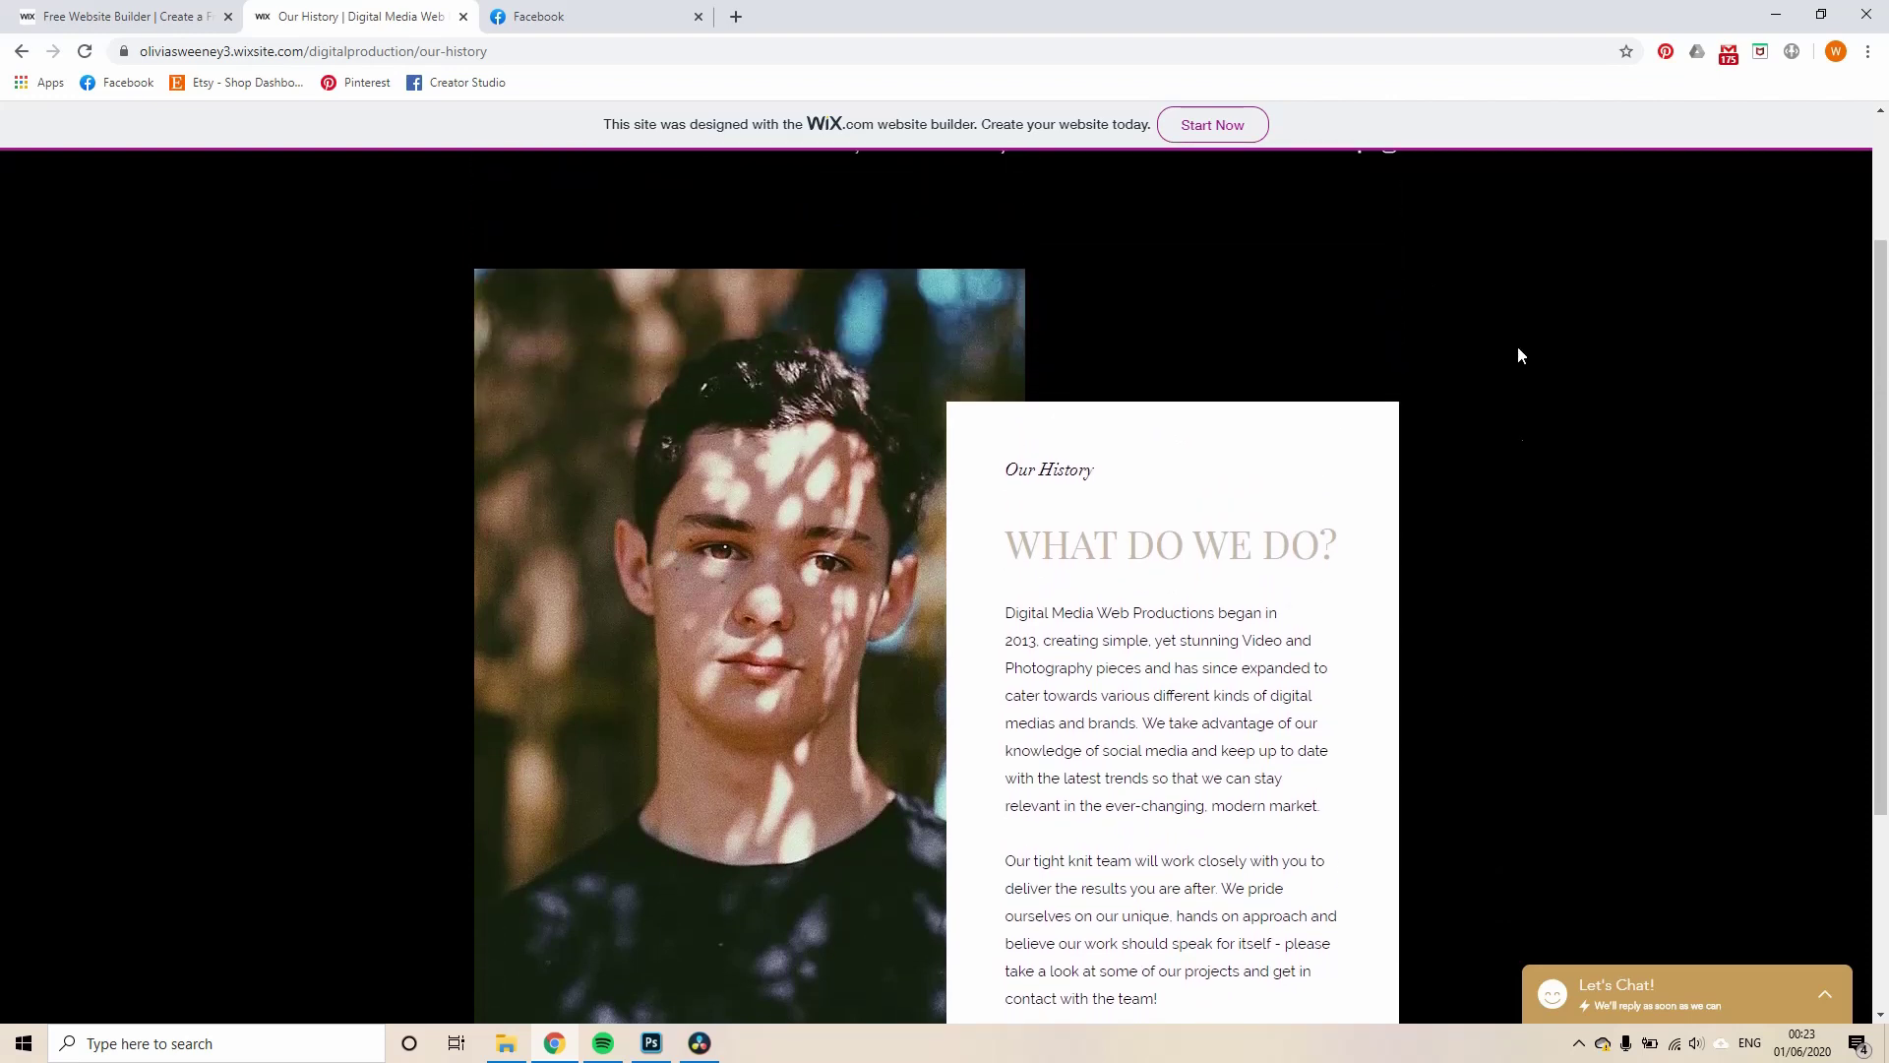
pyautogui.scroll(-2, 1667, 492)
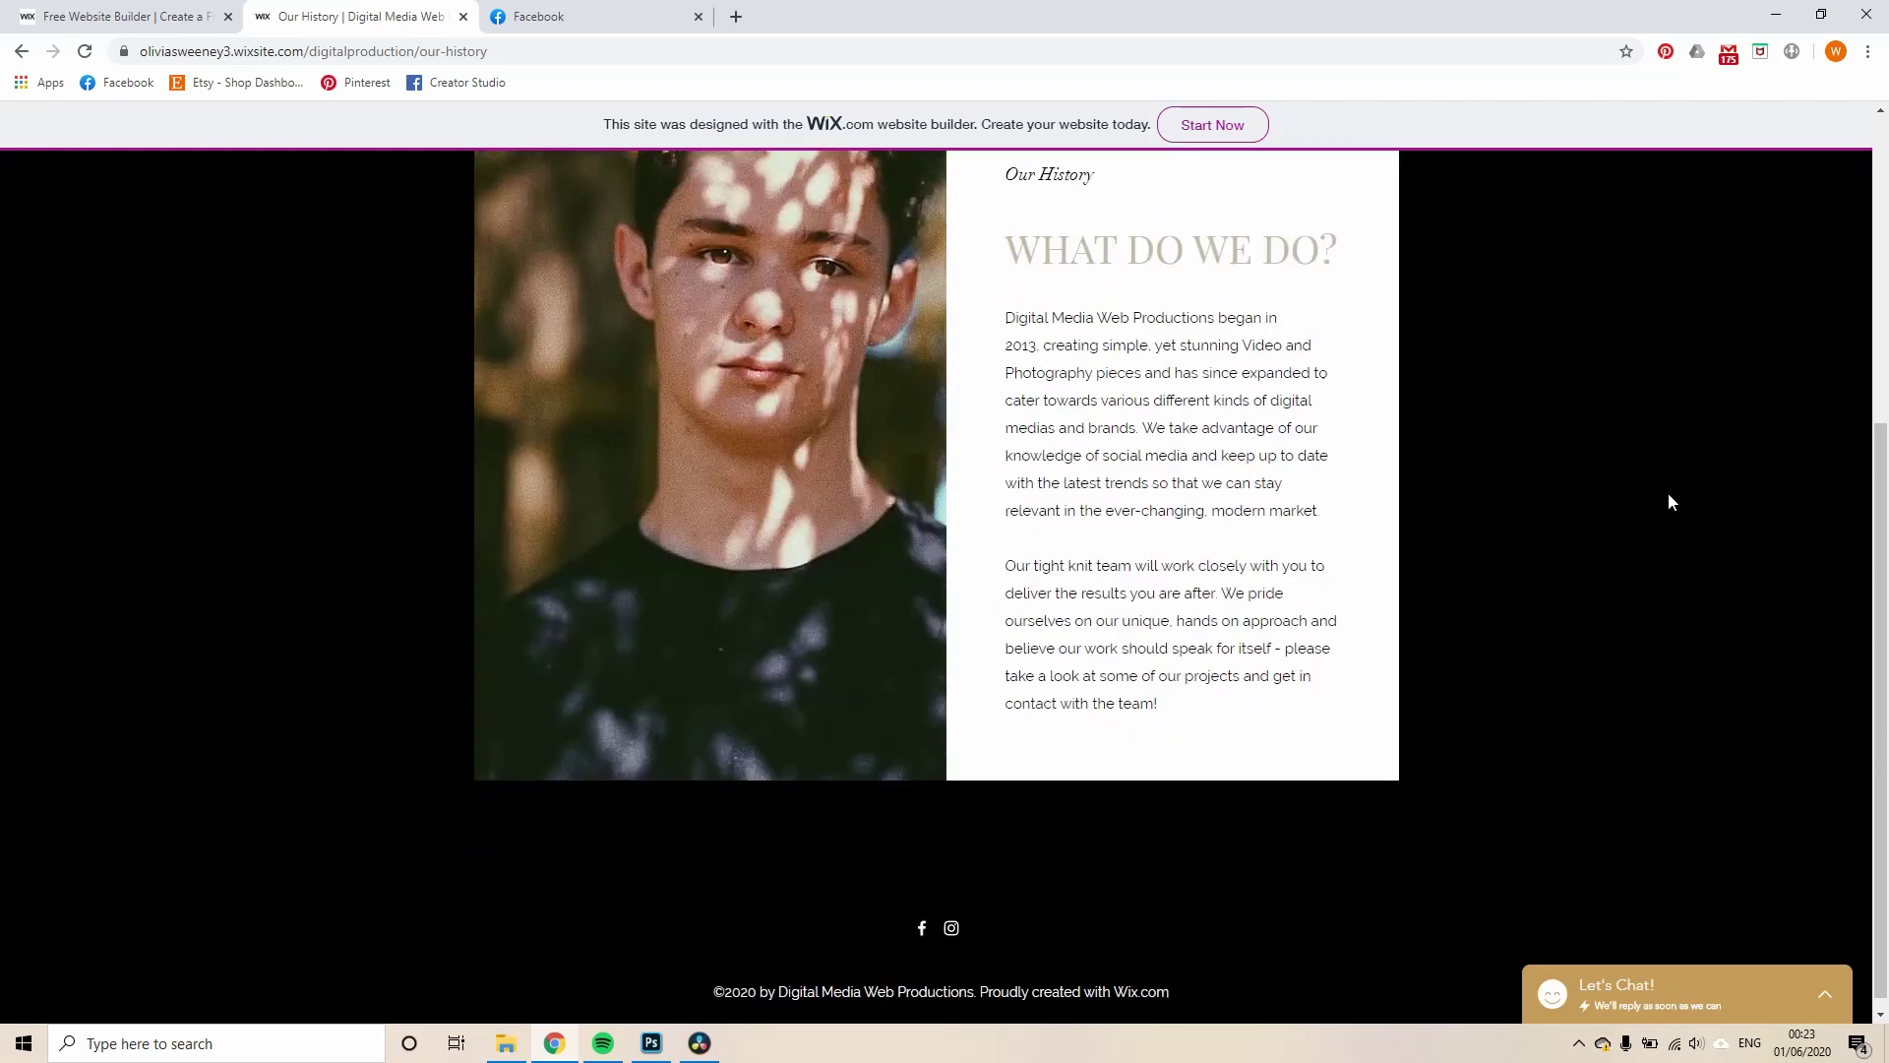
pyautogui.scroll(4, 1663, 487)
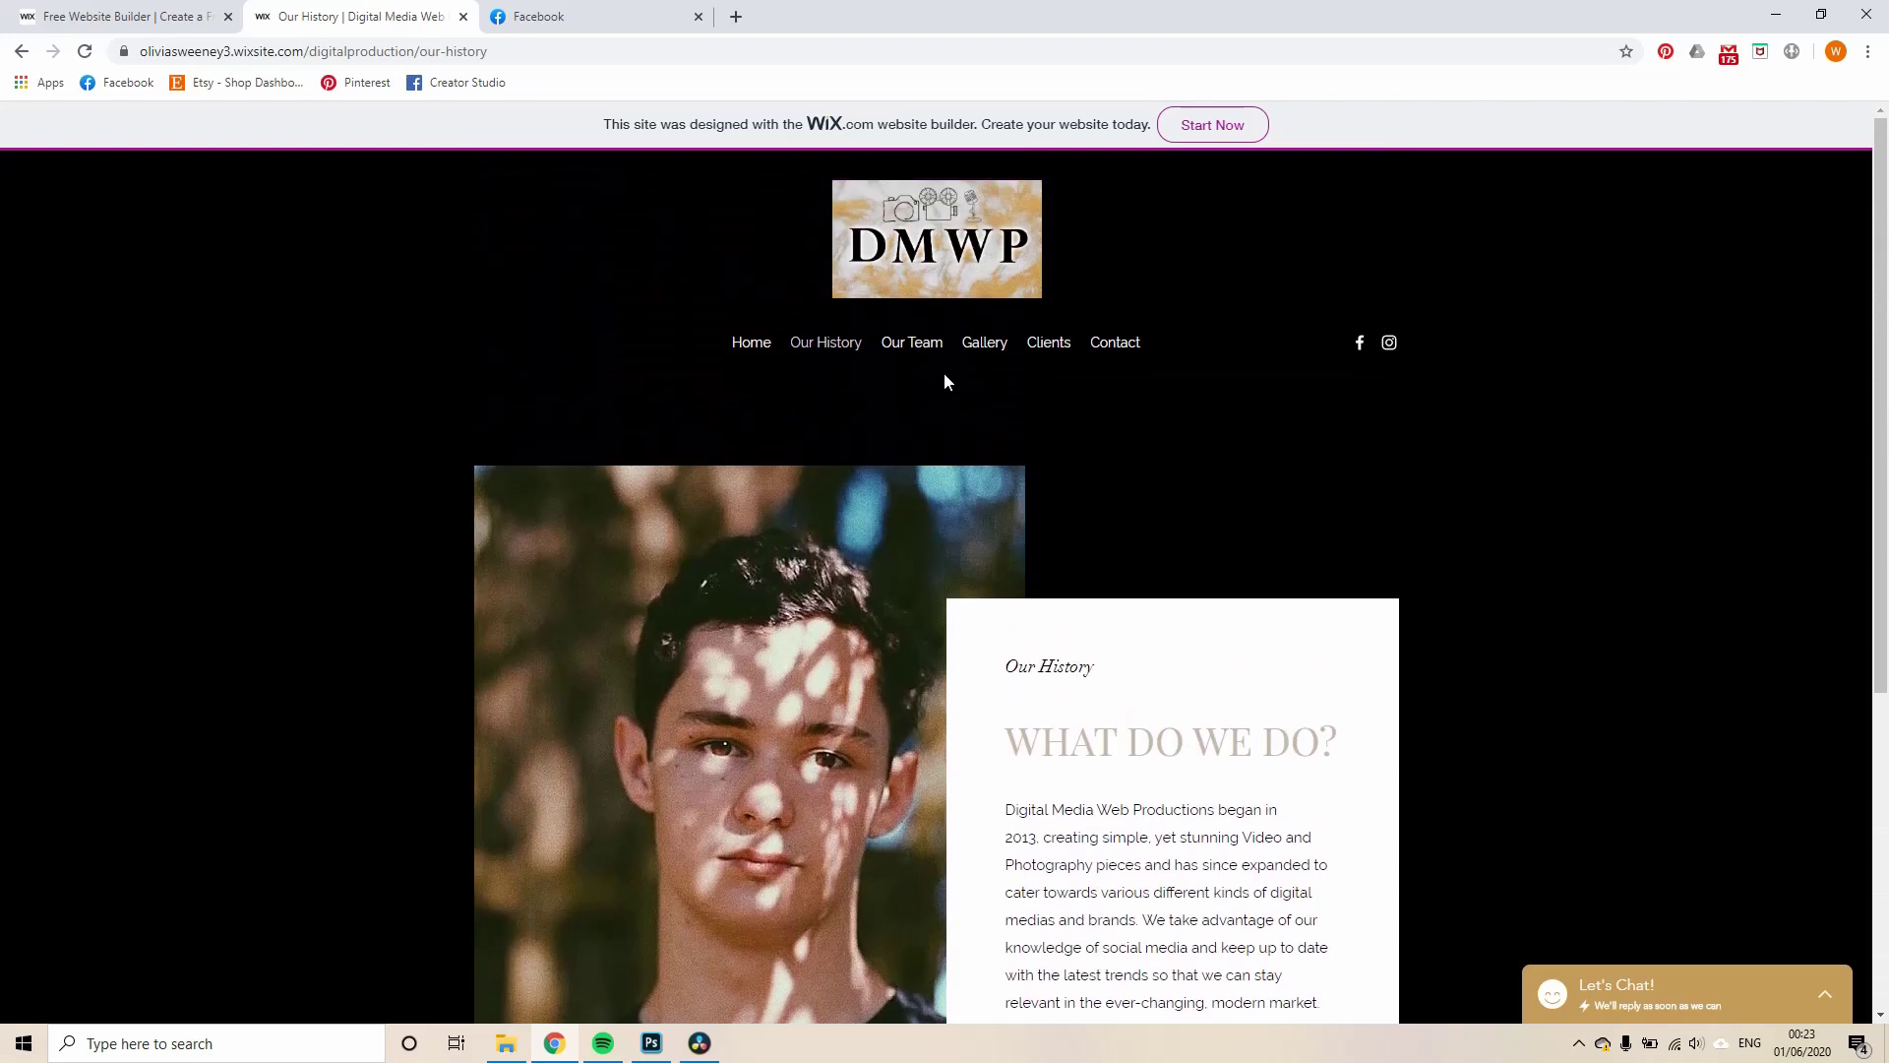
# Open the website's Our Team page and read through the team members' profiles
pyautogui.click(915, 344)
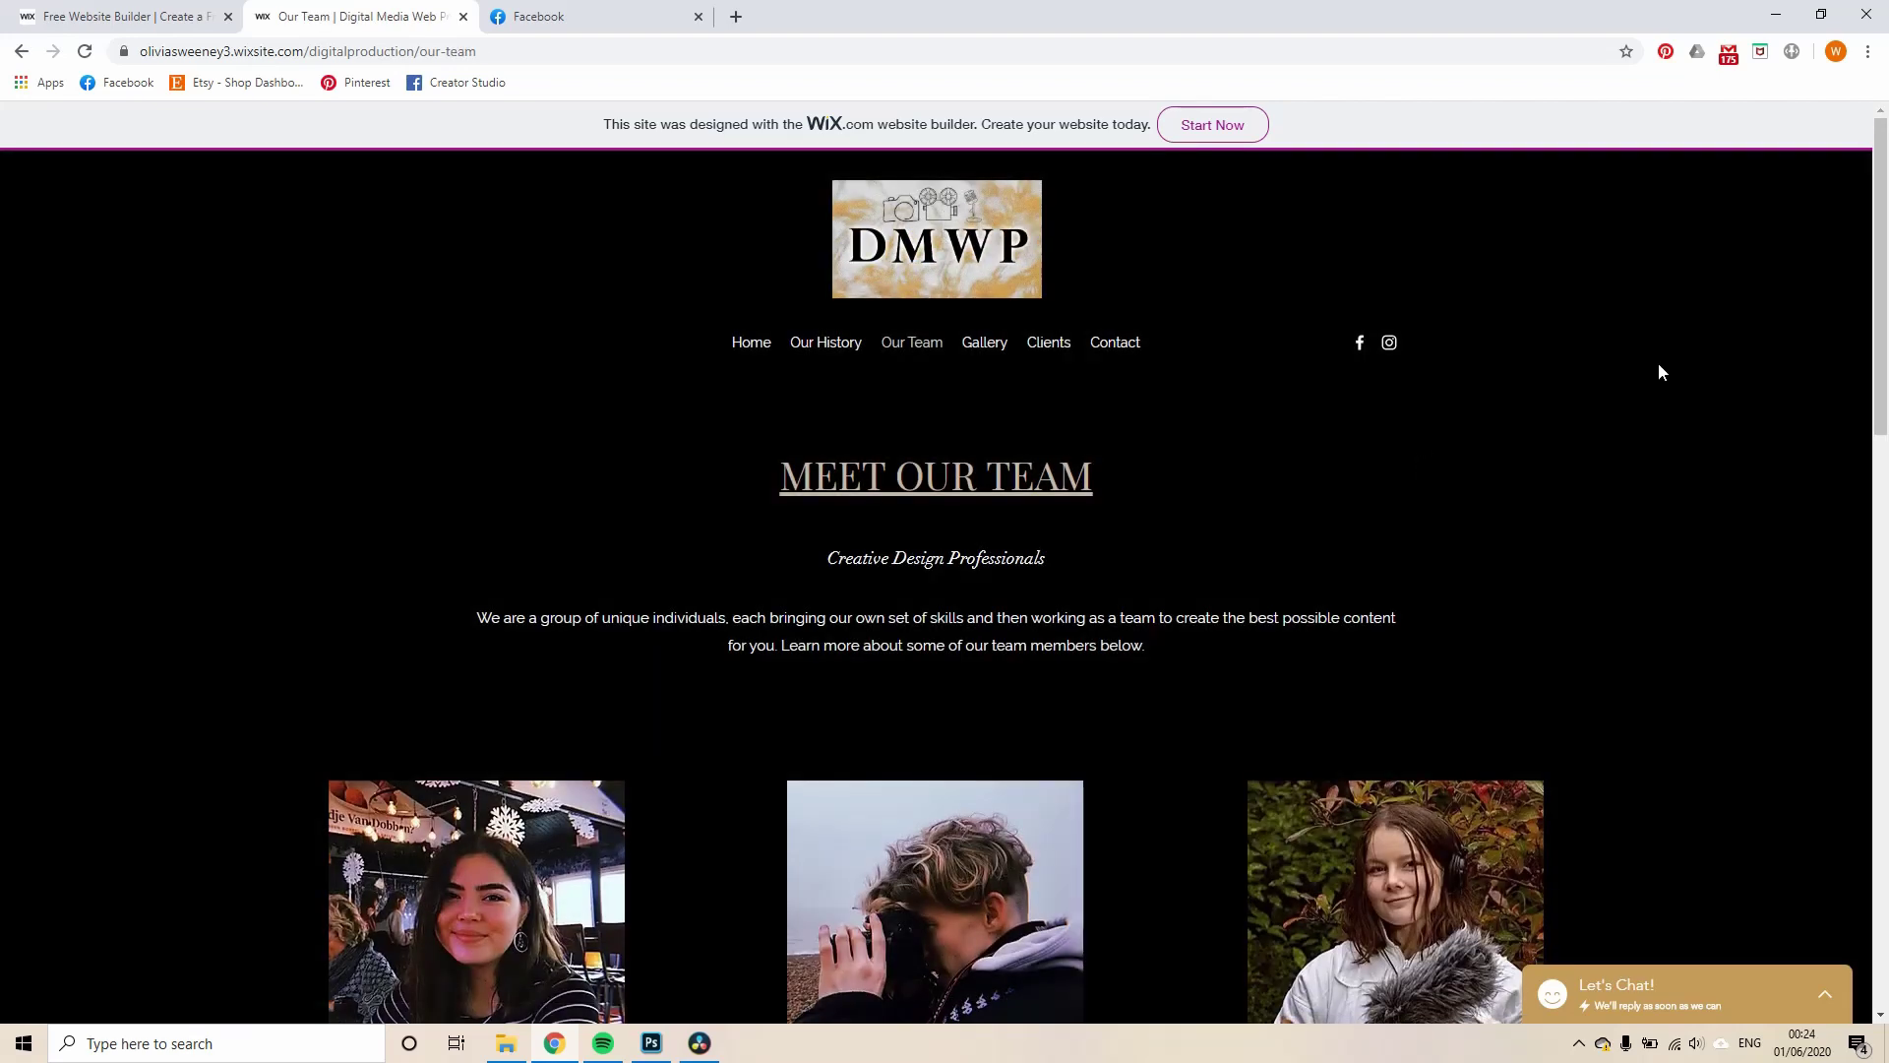
pyautogui.scroll(-2, 1661, 372)
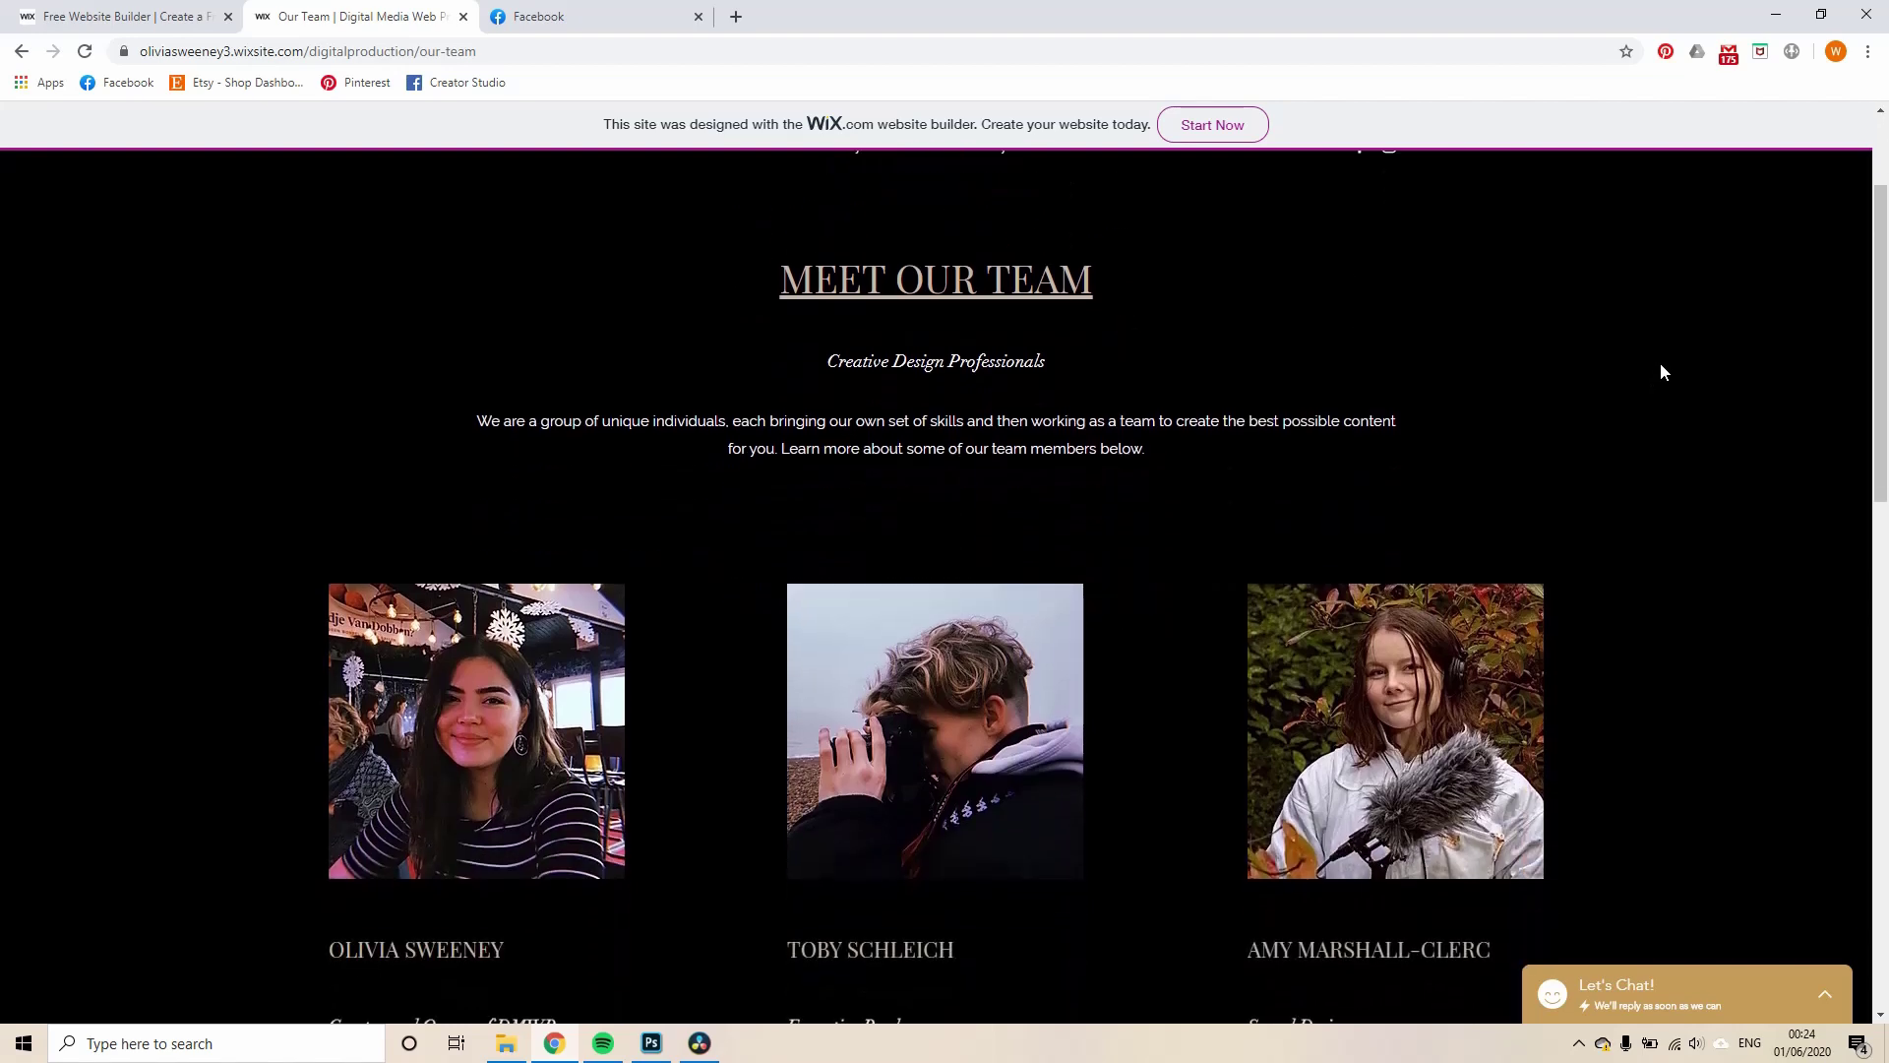
pyautogui.scroll(-4, 1661, 372)
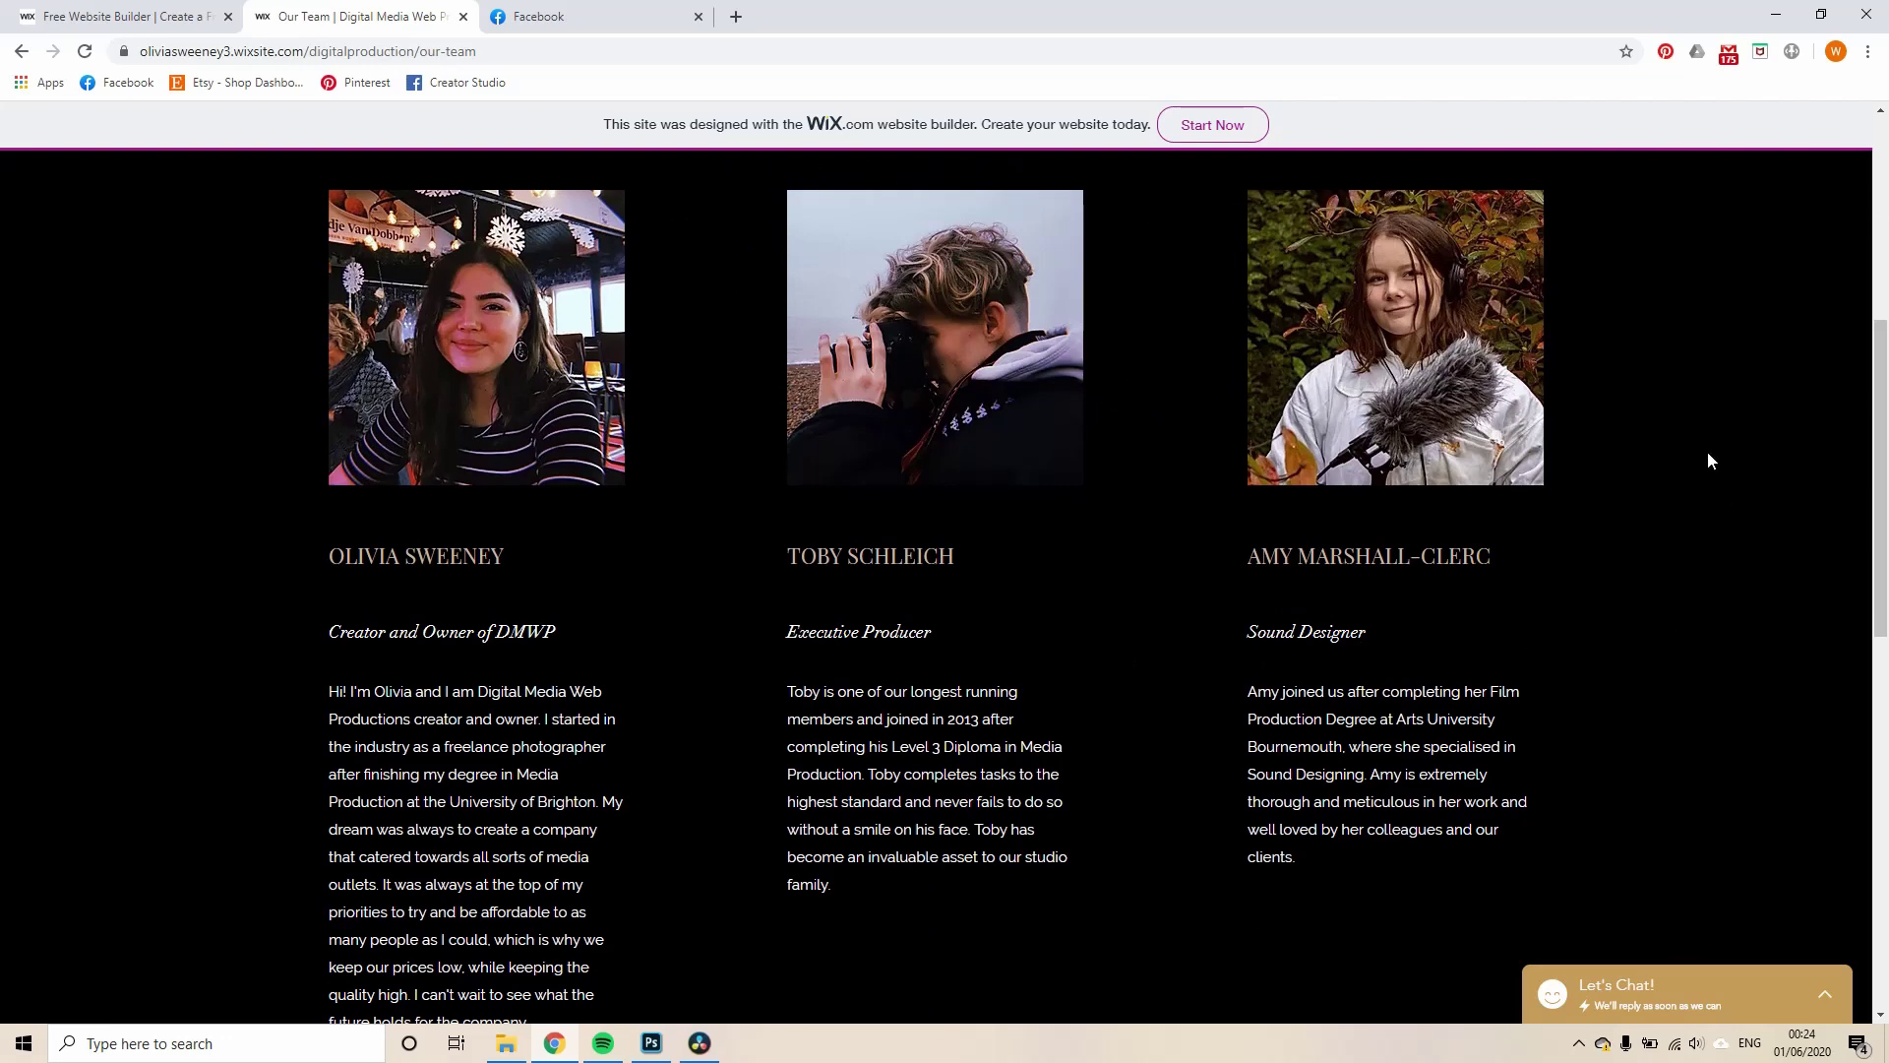
pyautogui.scroll(-9, 1708, 460)
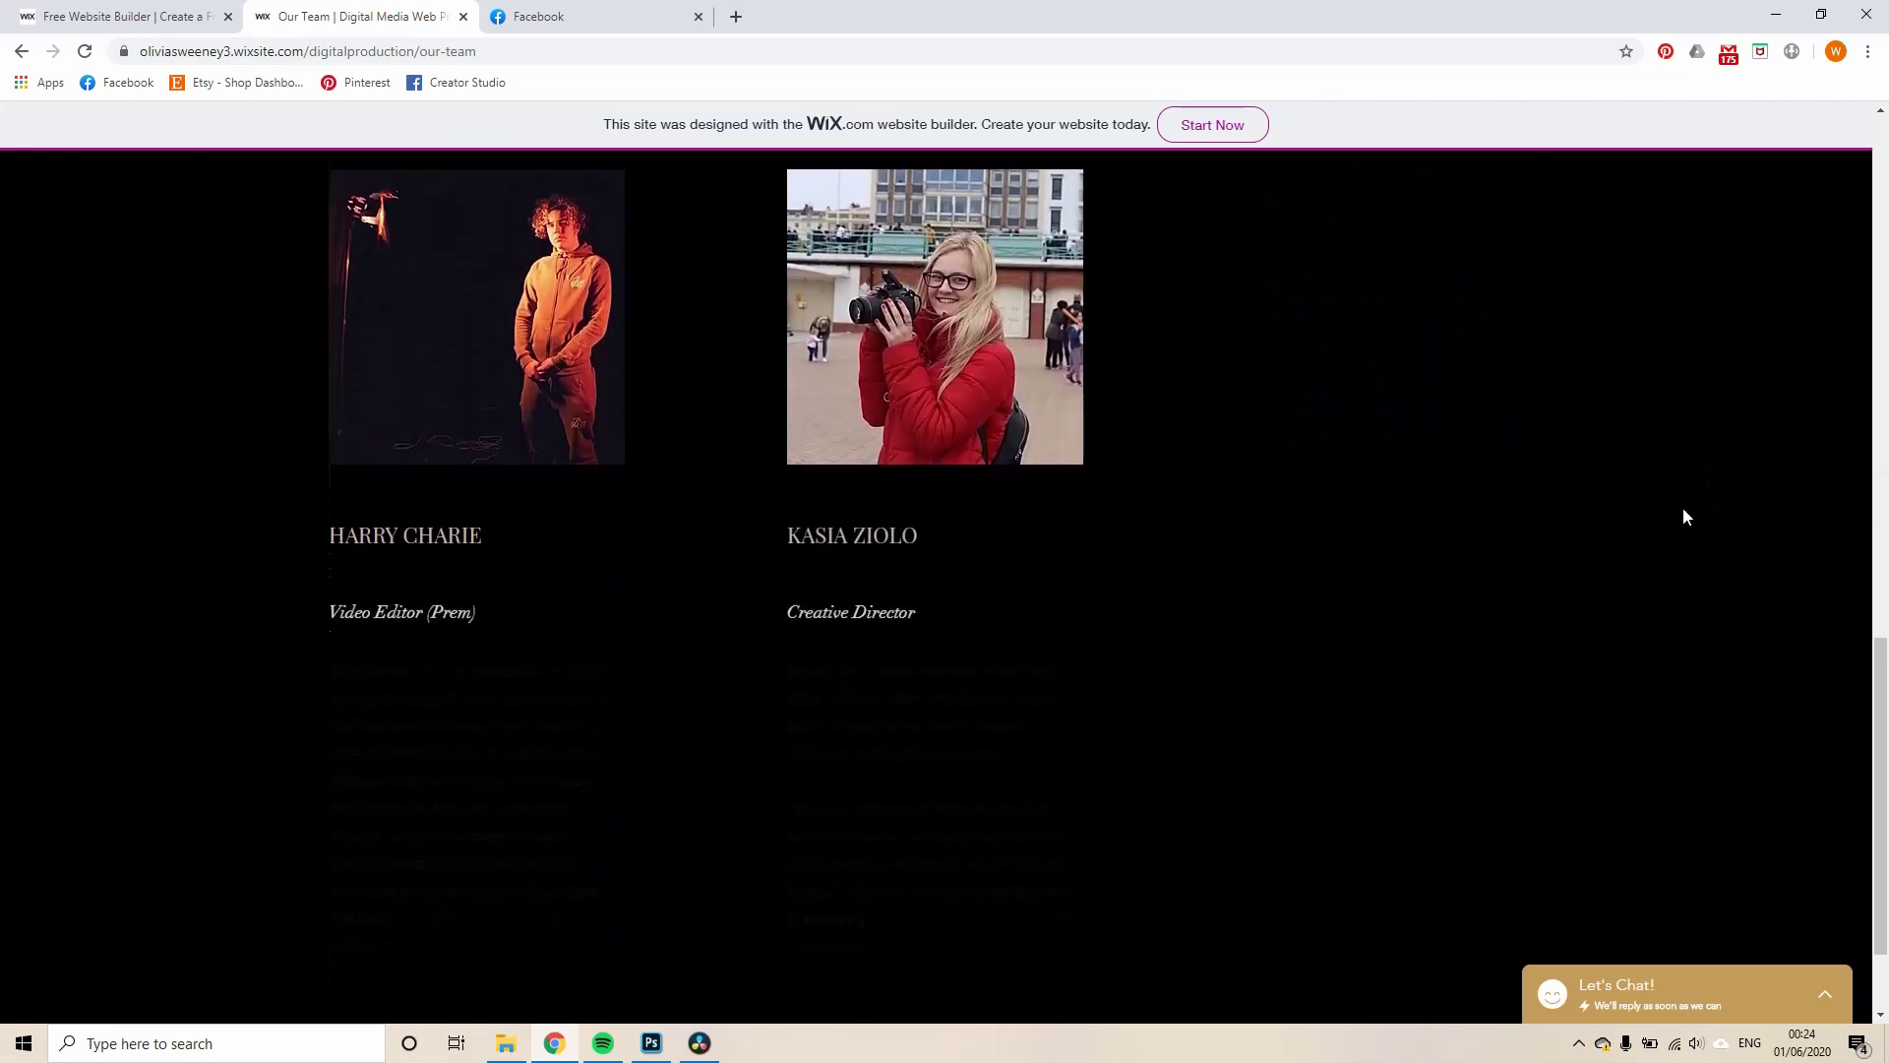
pyautogui.scroll(-1, 1683, 516)
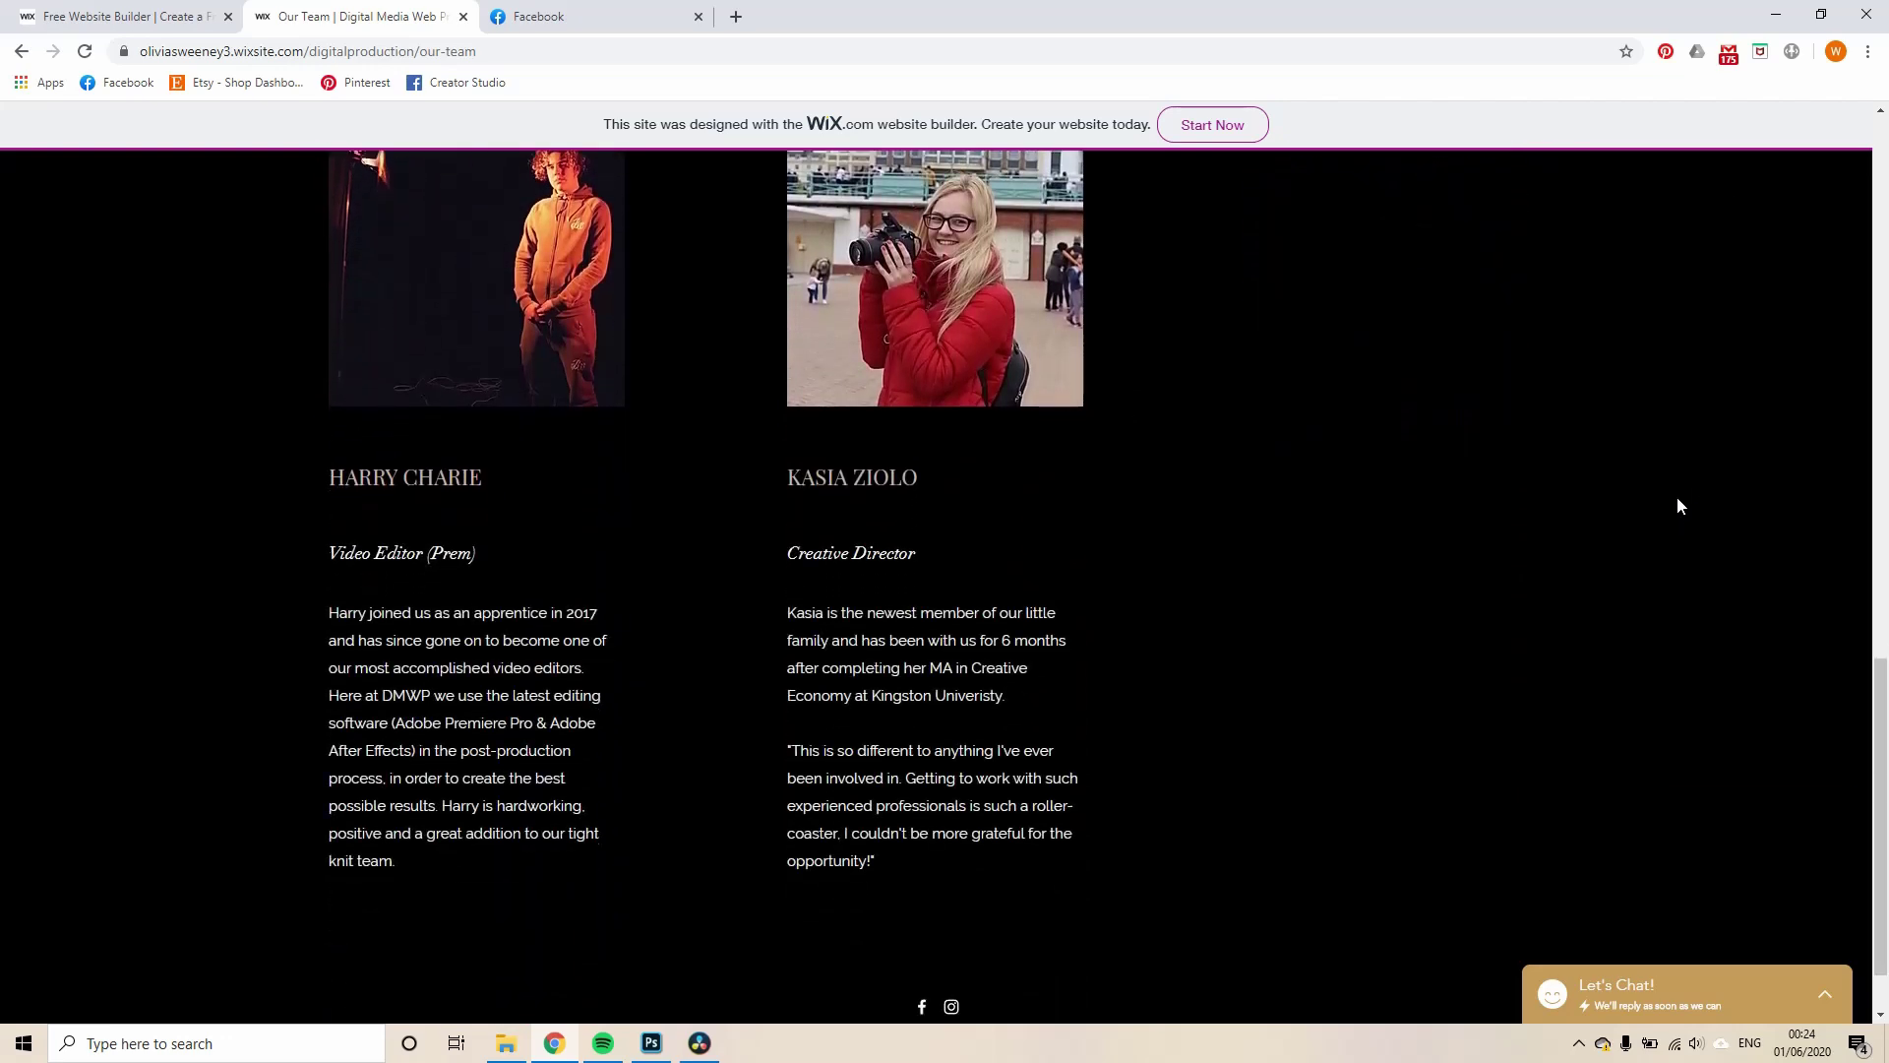
pyautogui.scroll(9, 1677, 496)
pyautogui.scroll(1, 1767, 484)
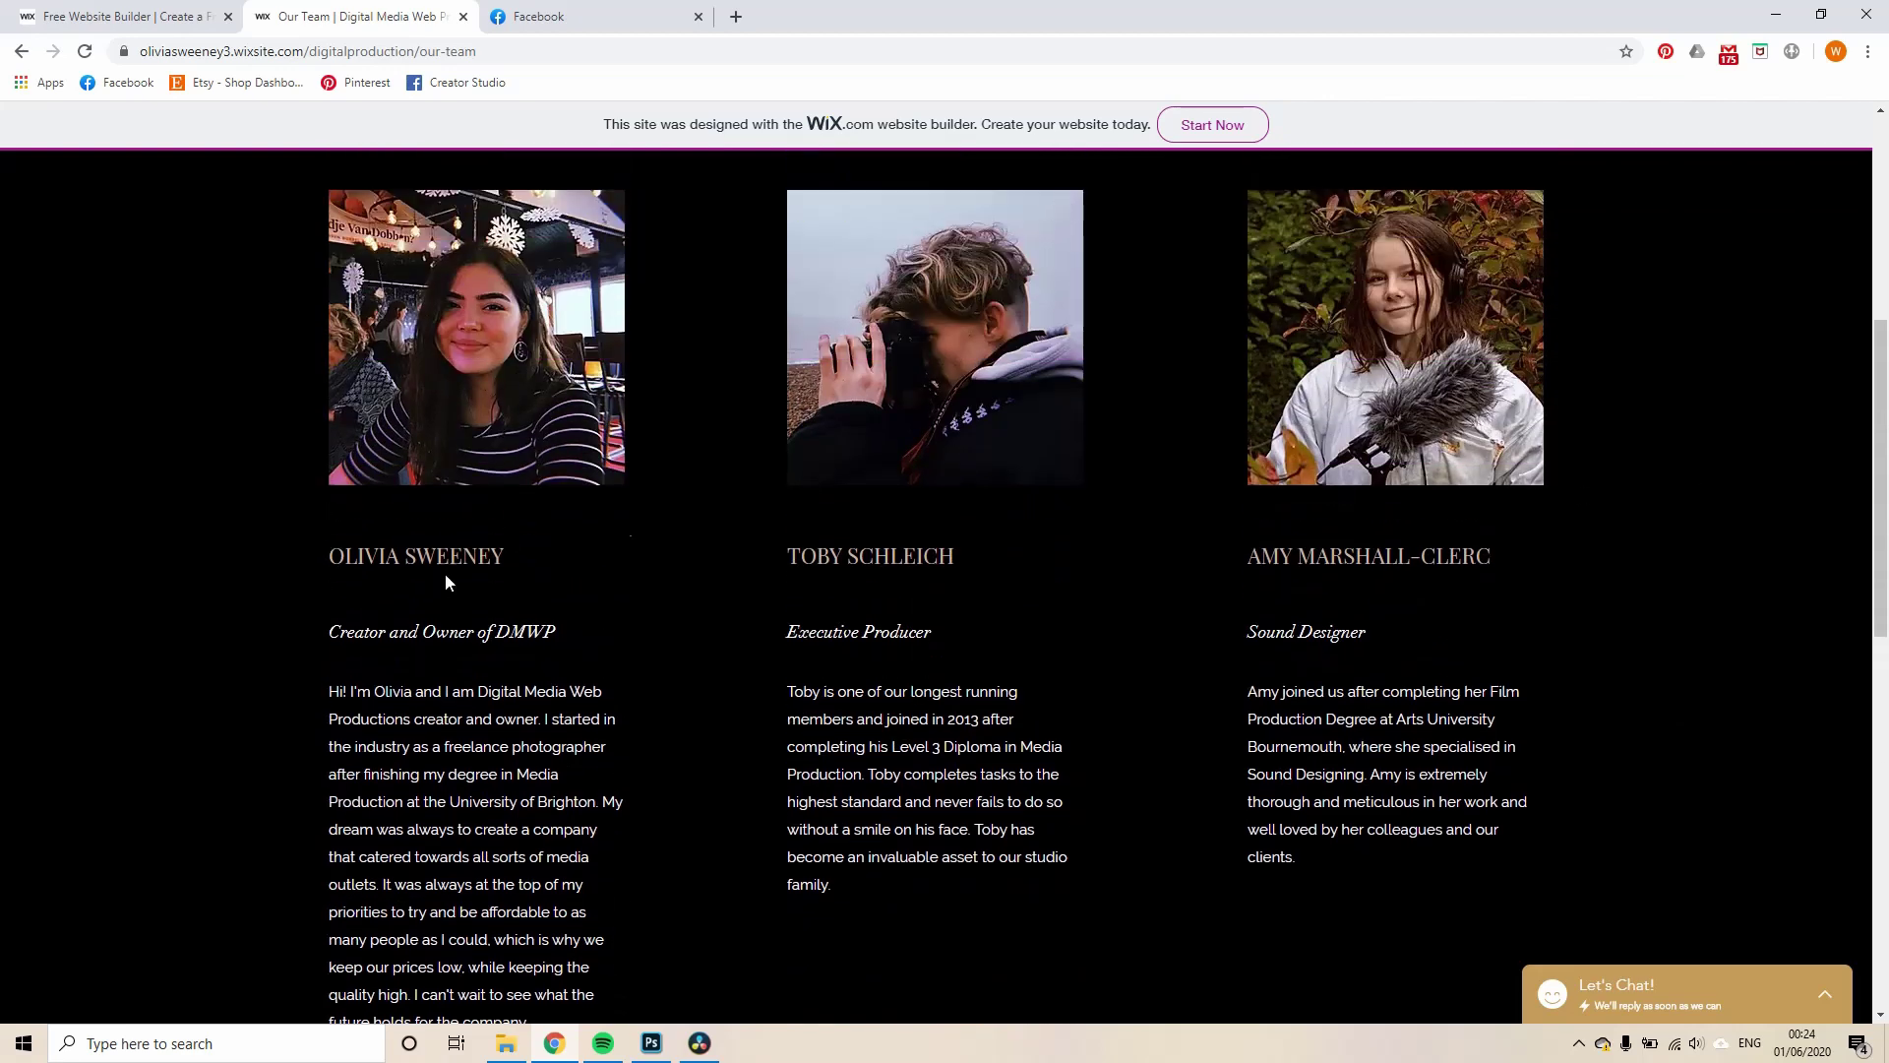
pyautogui.scroll(-9, 1331, 549)
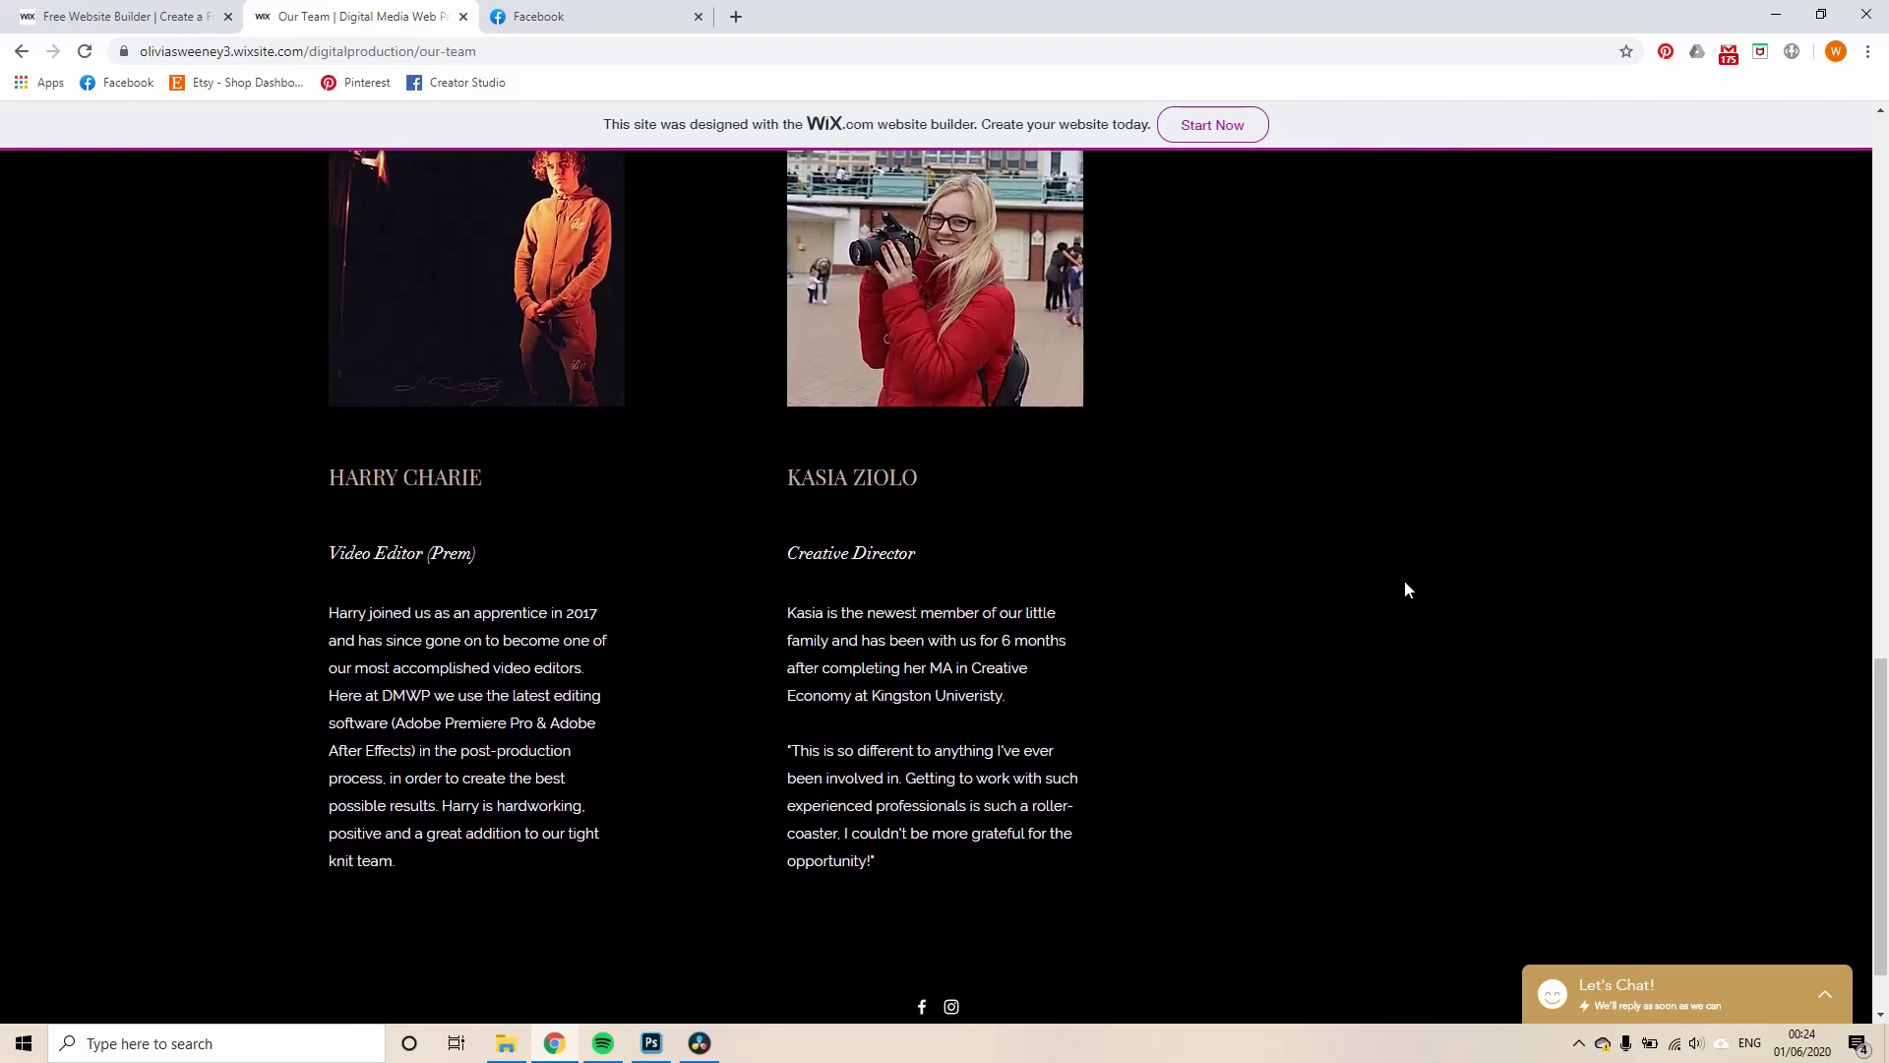
pyautogui.scroll(6, 1737, 567)
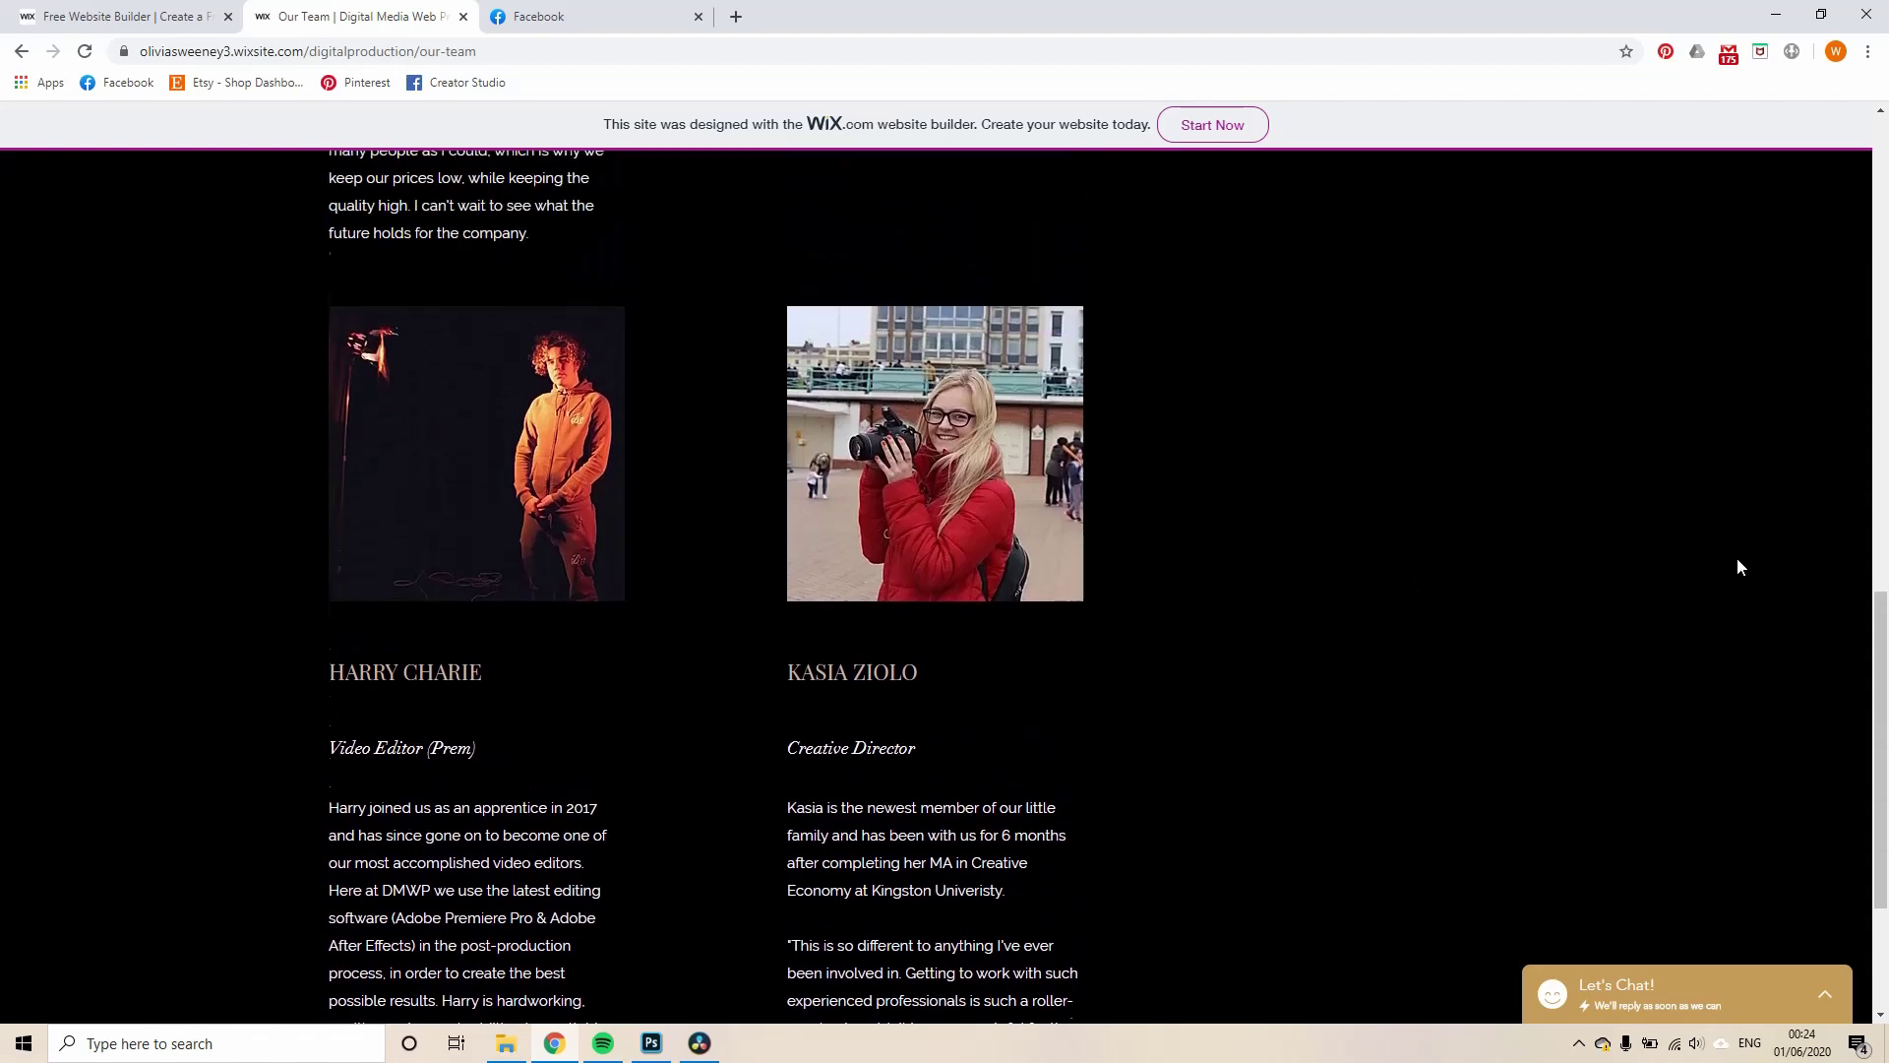
pyautogui.scroll(4, 1738, 567)
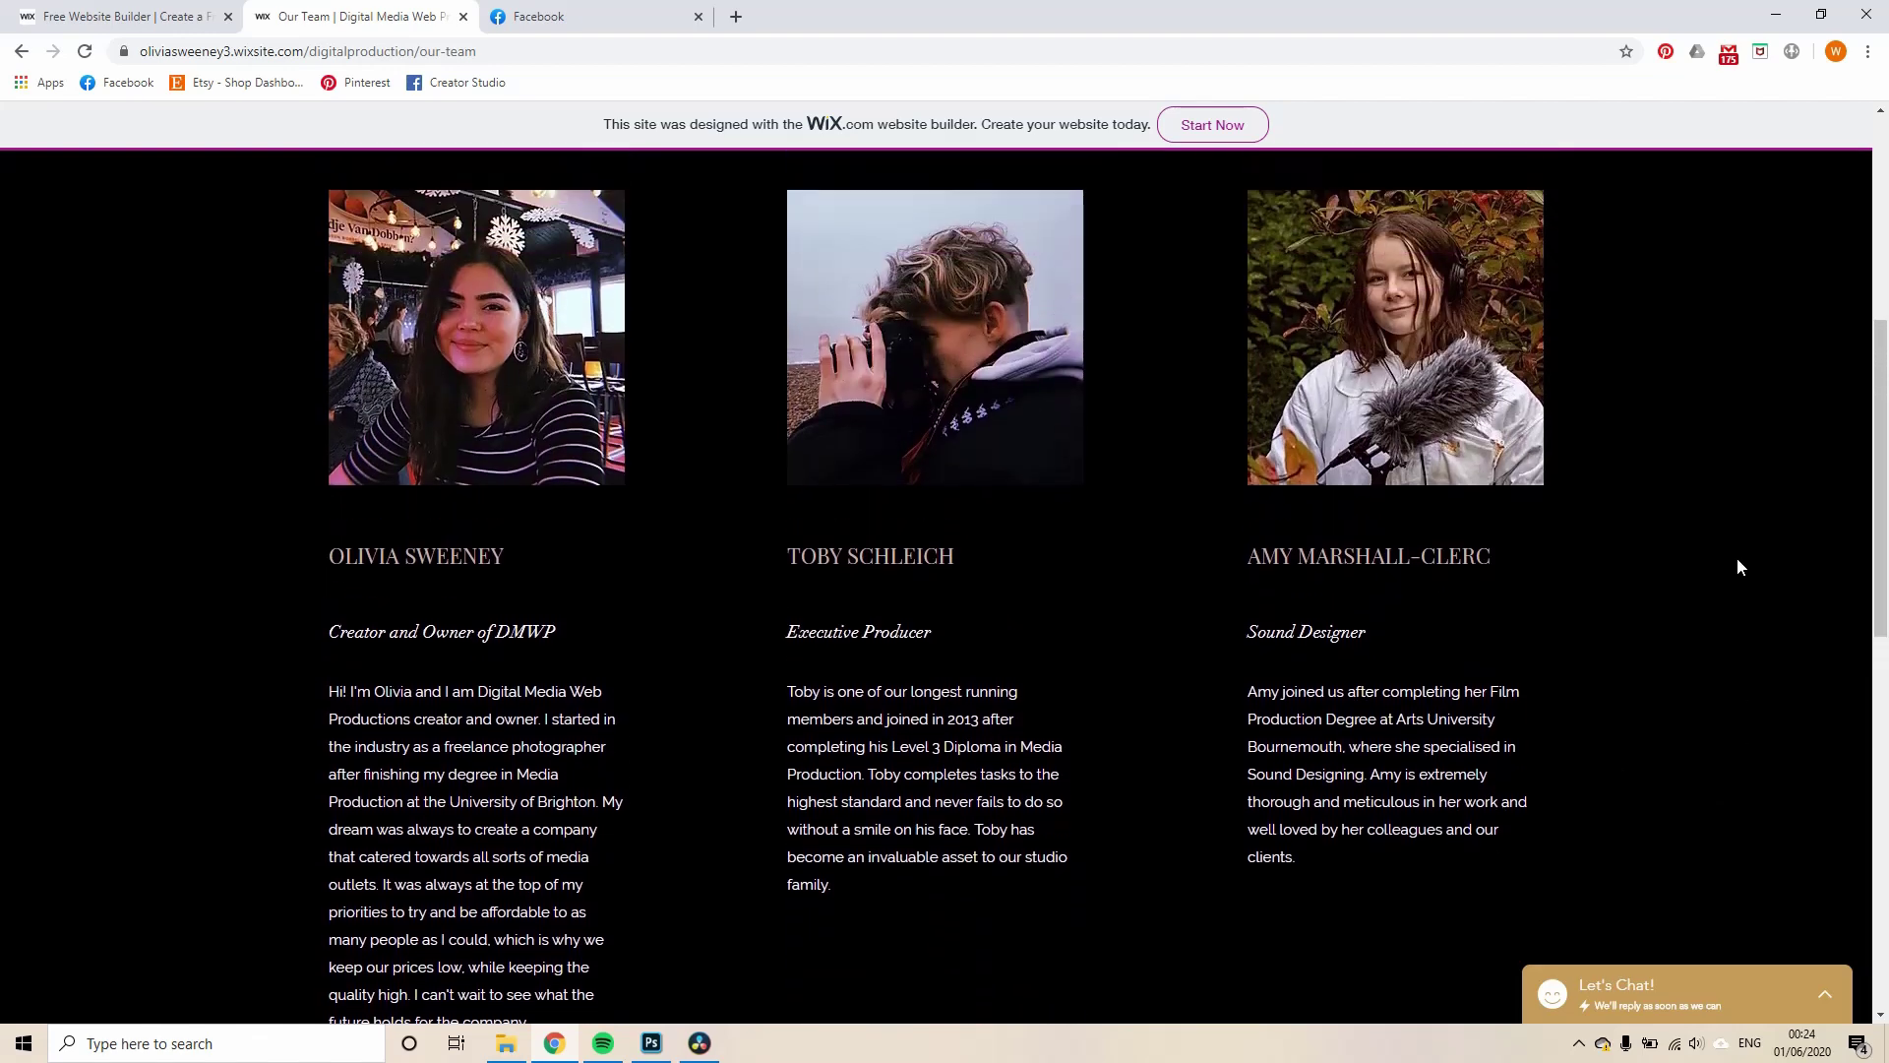
pyautogui.scroll(4, 1737, 567)
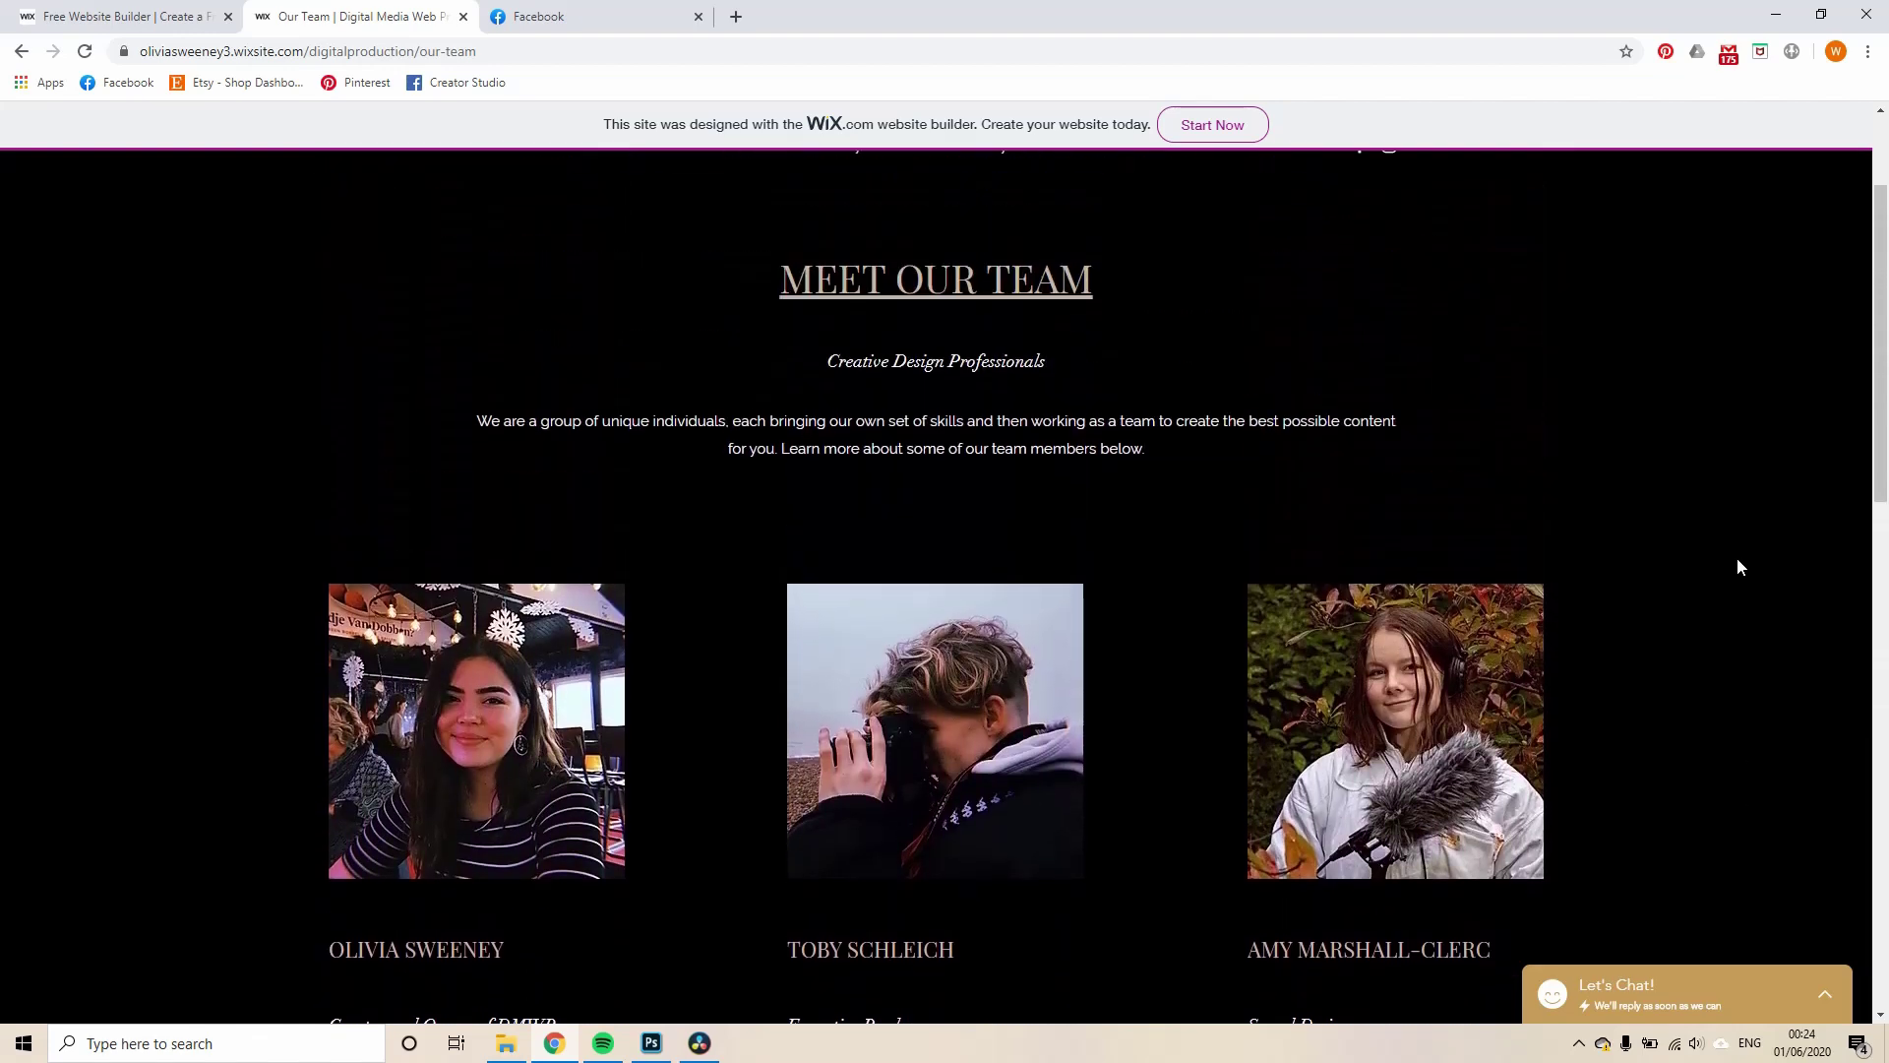
pyautogui.scroll(2, 1738, 566)
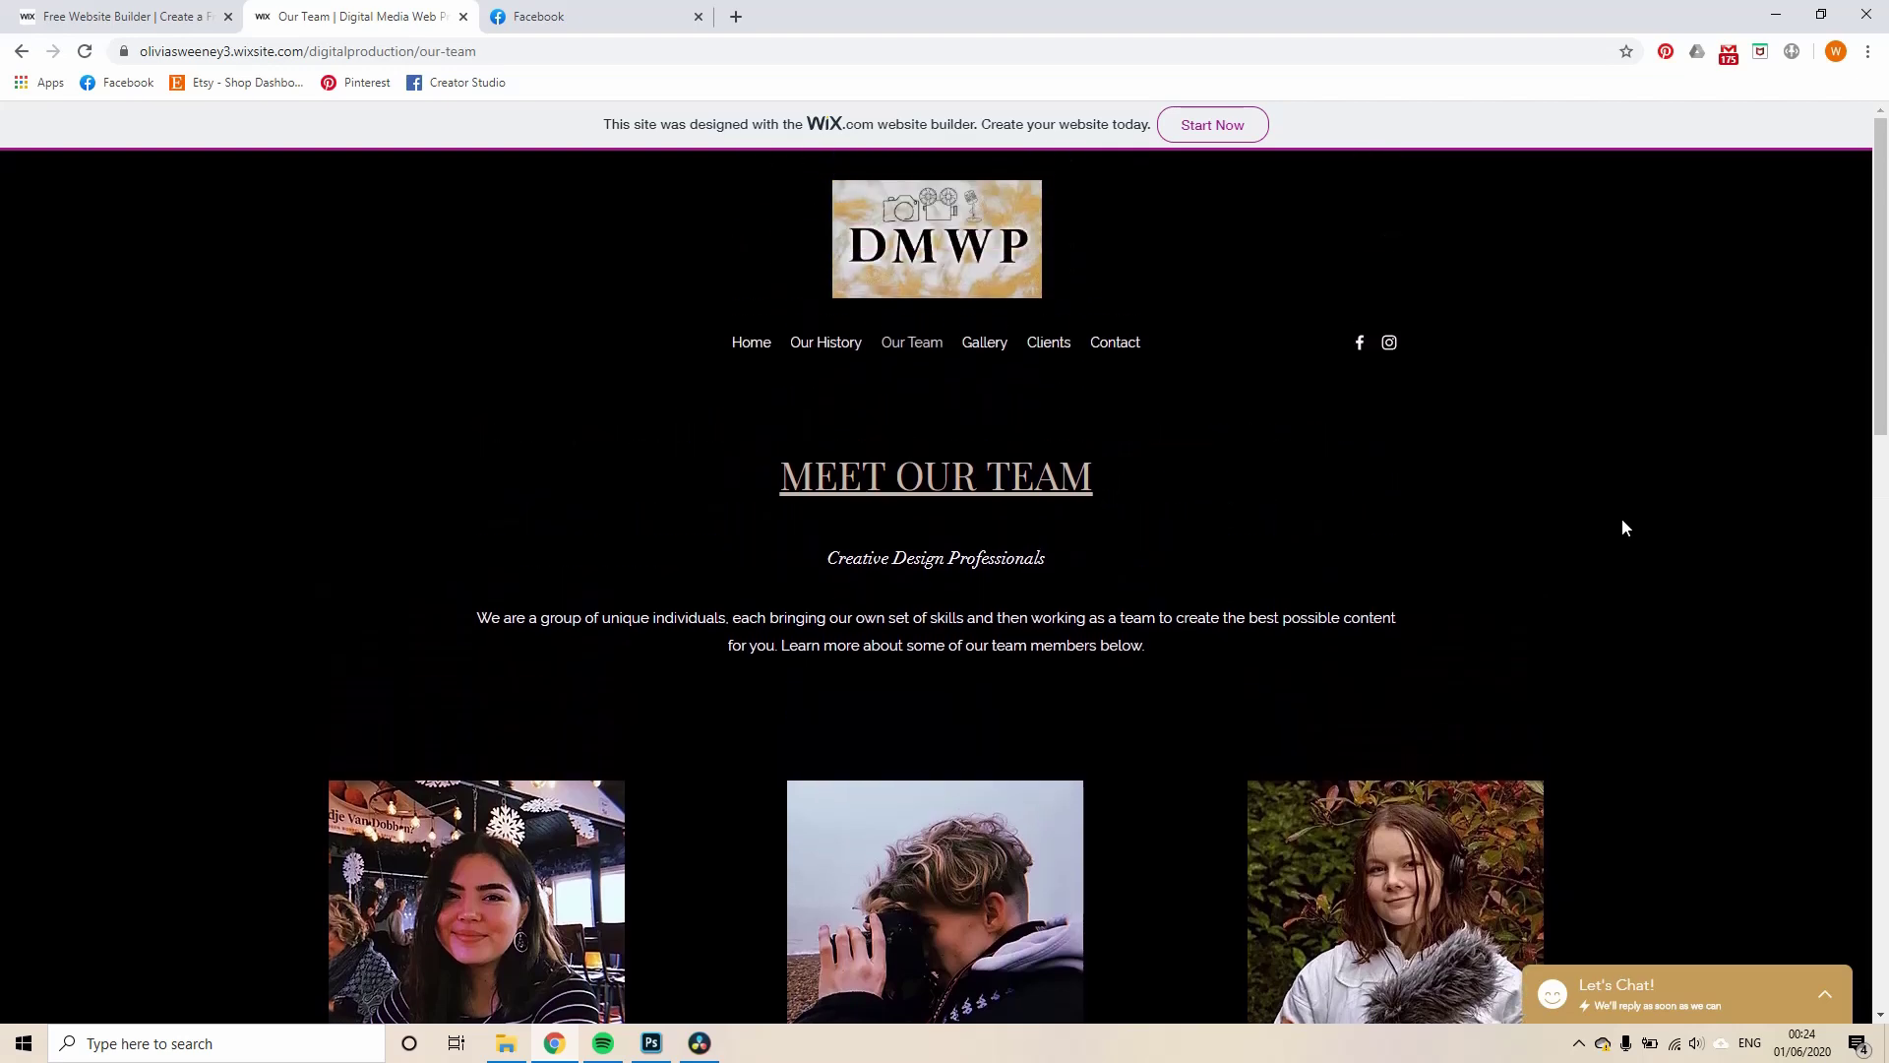
# Open the Gallery page, read the Photography introduction, and browse forward through the photo slideshow to its end
pyautogui.click(1000, 348)
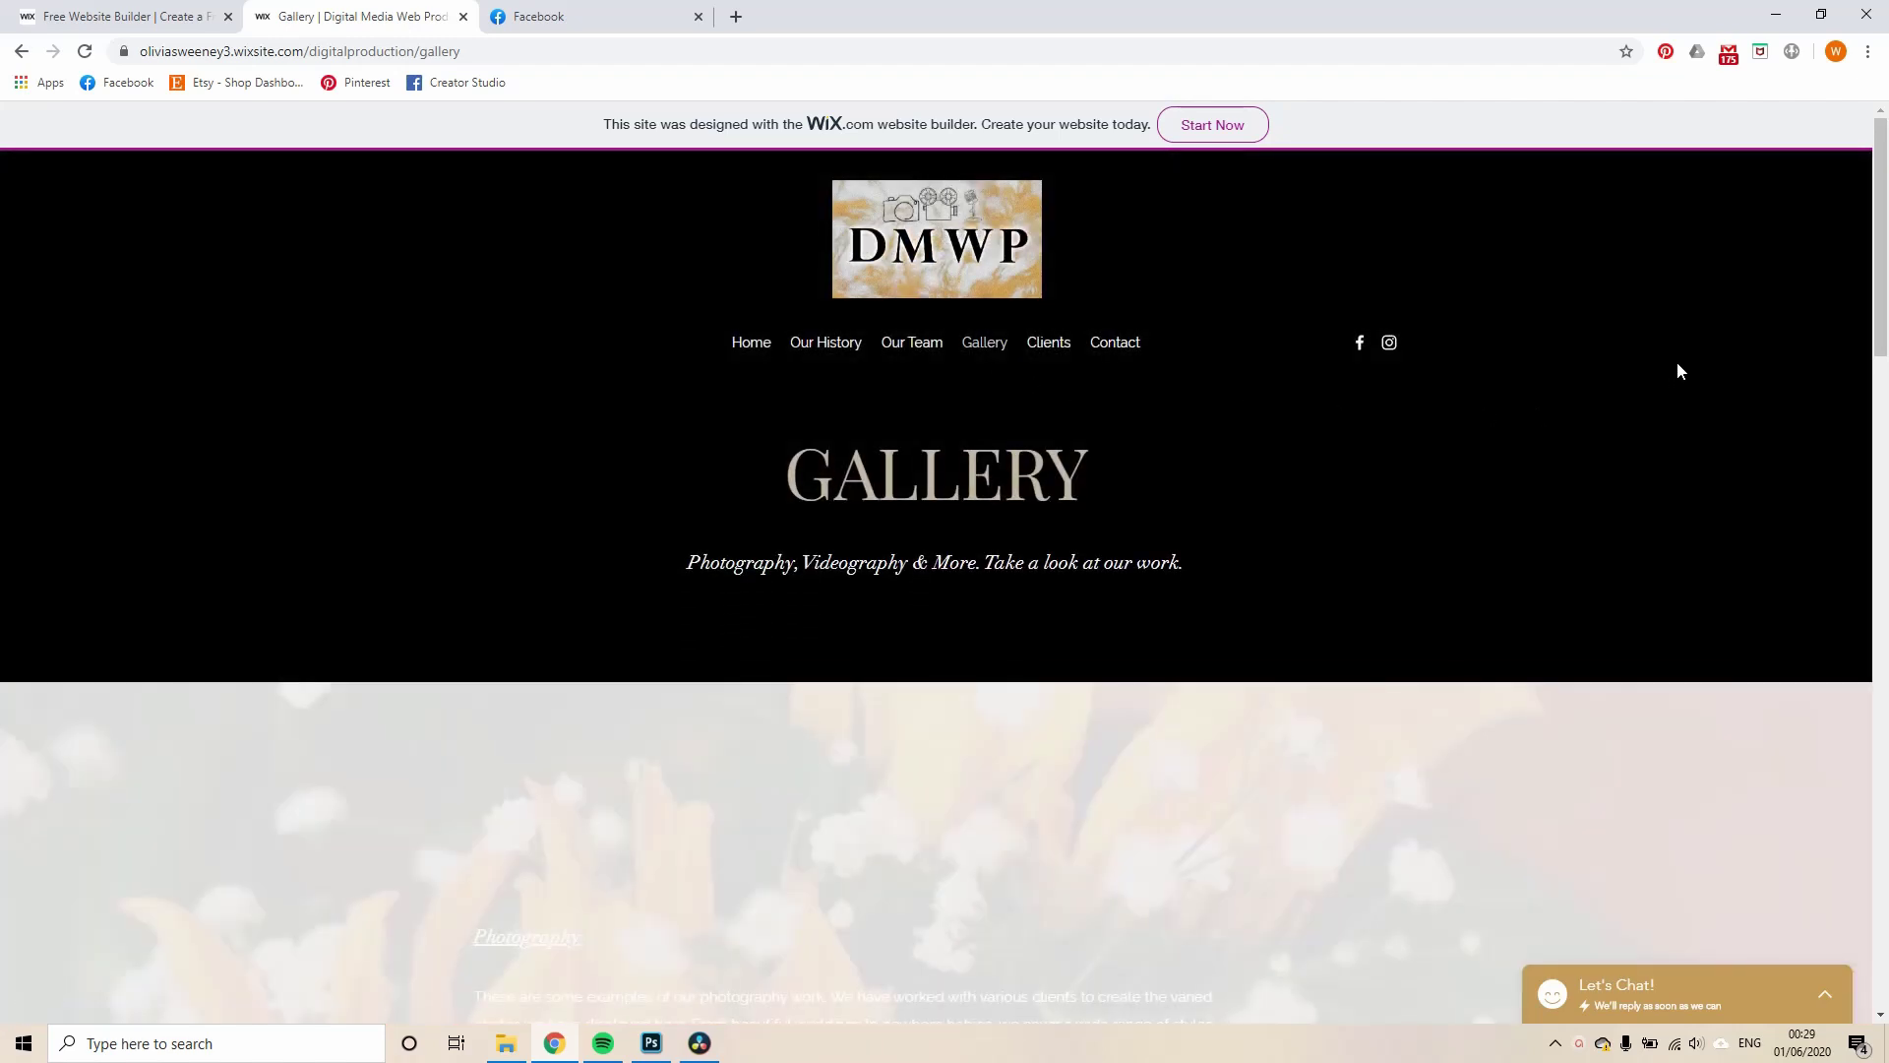
pyautogui.scroll(-4, 1682, 322)
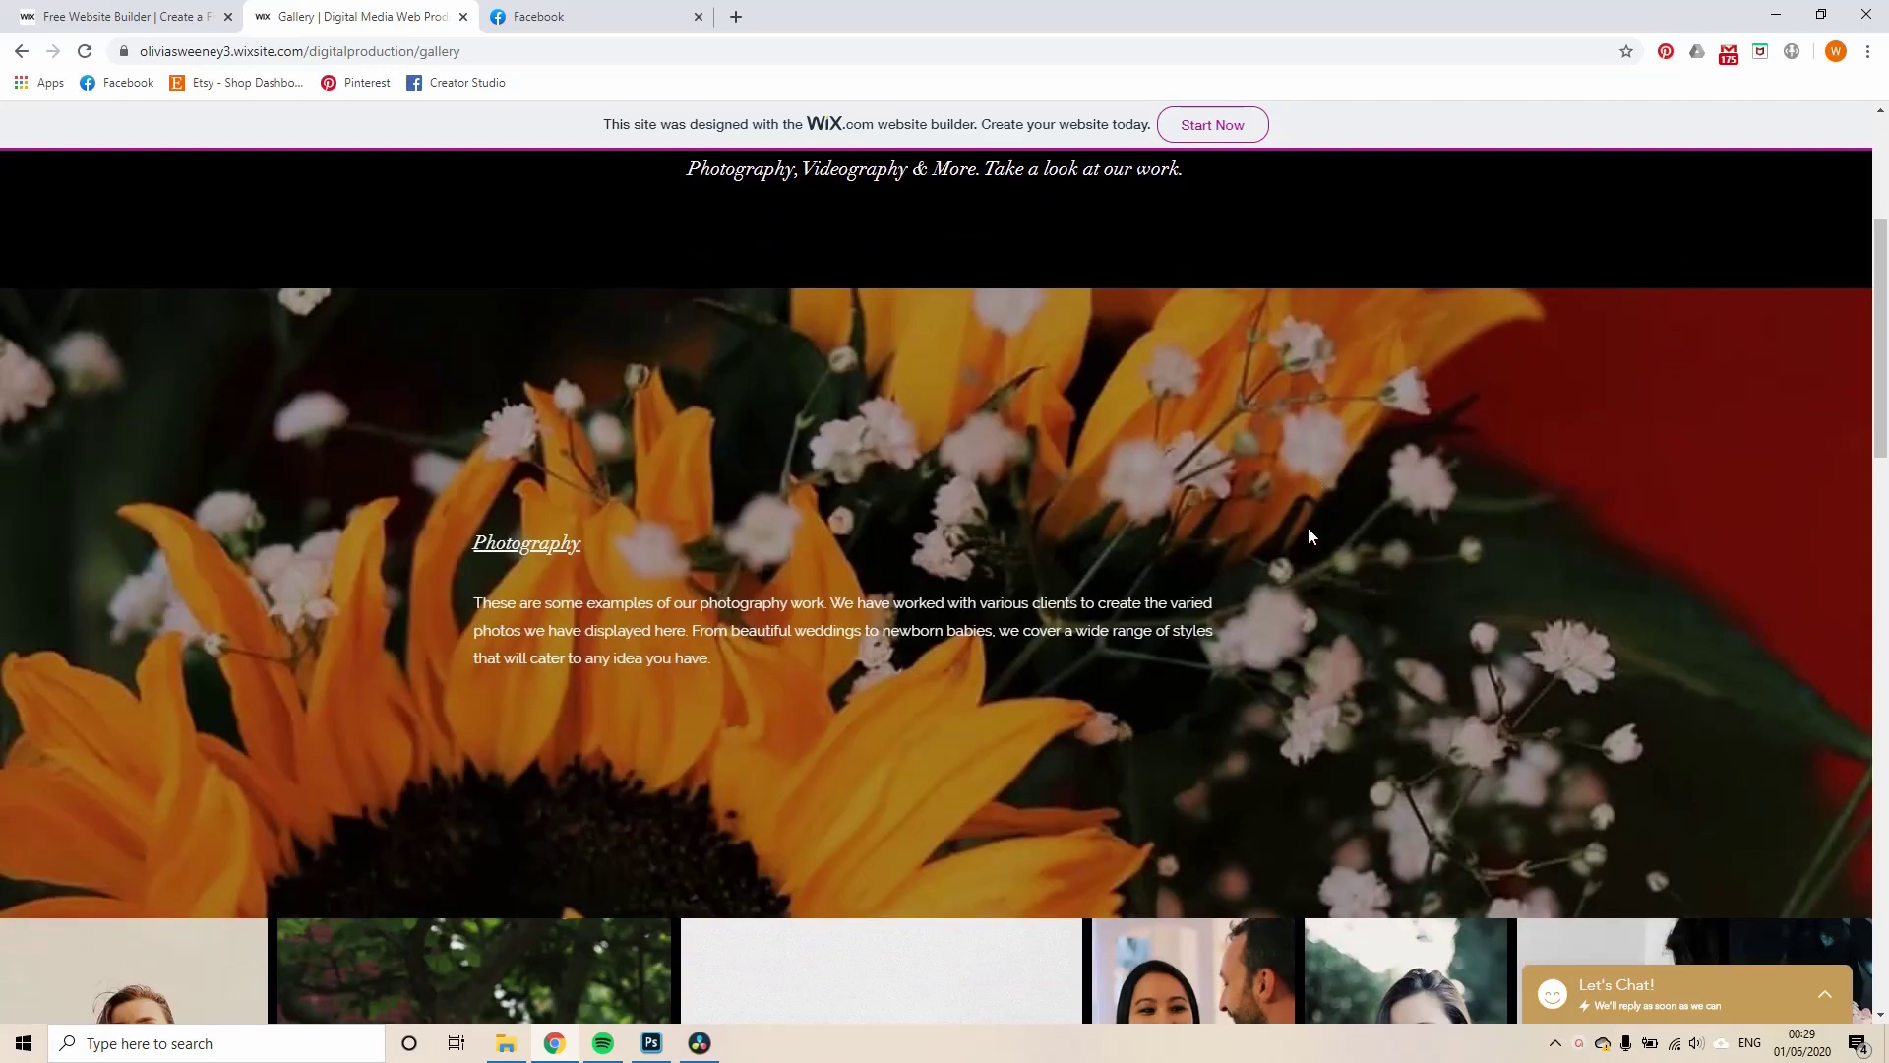
pyautogui.scroll(-6, 1312, 600)
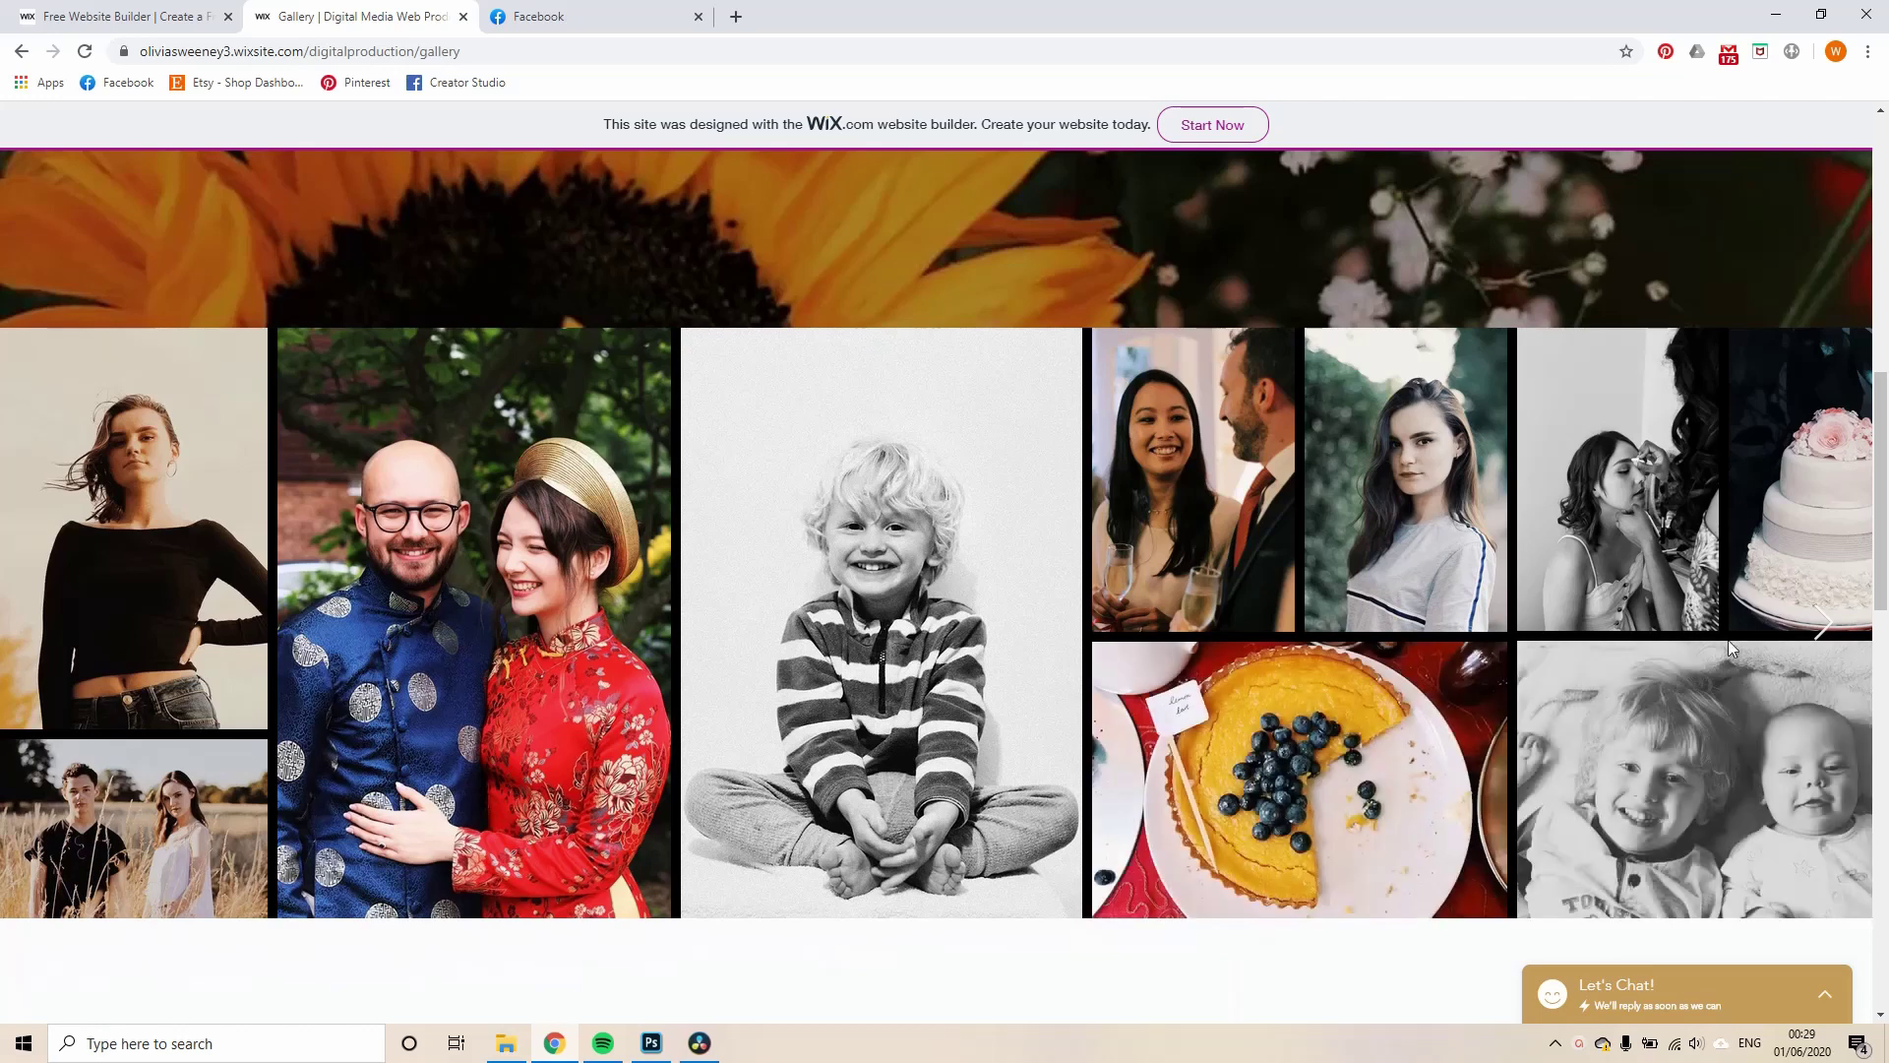
pyautogui.click(1826, 622)
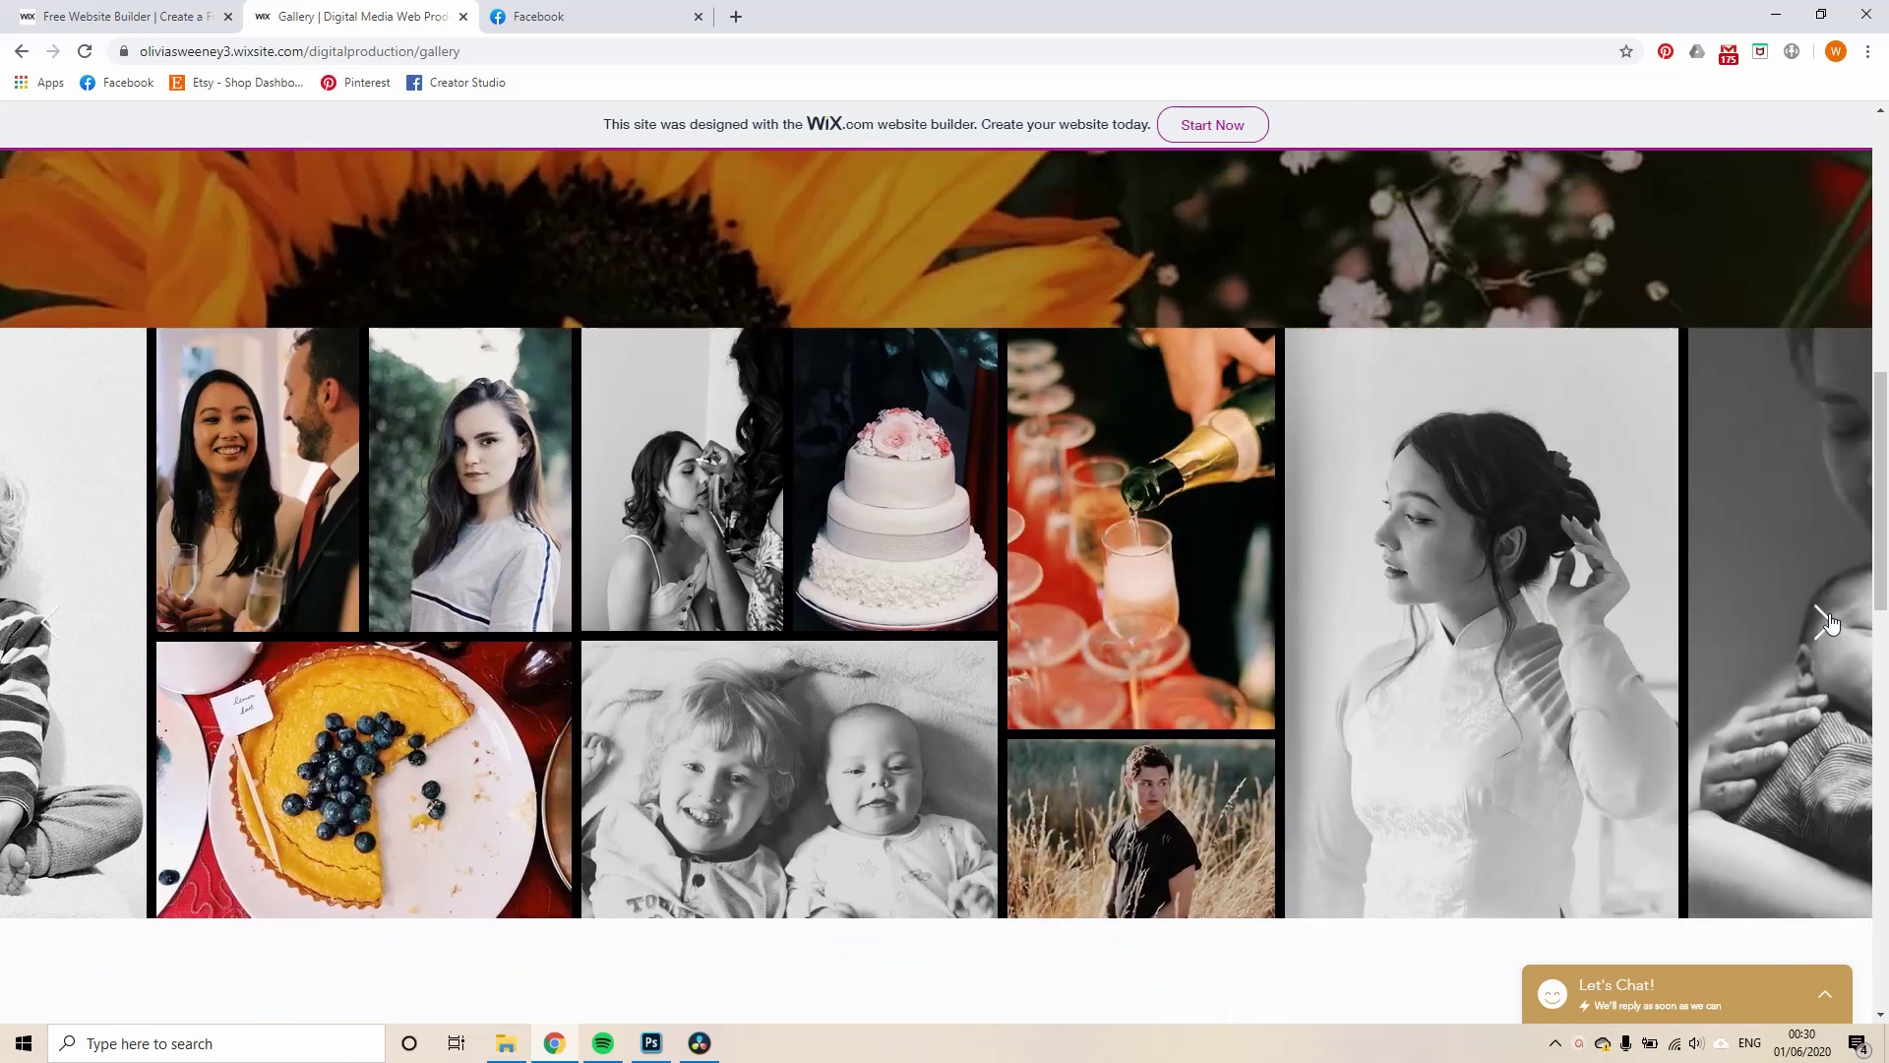
pyautogui.click(1826, 622)
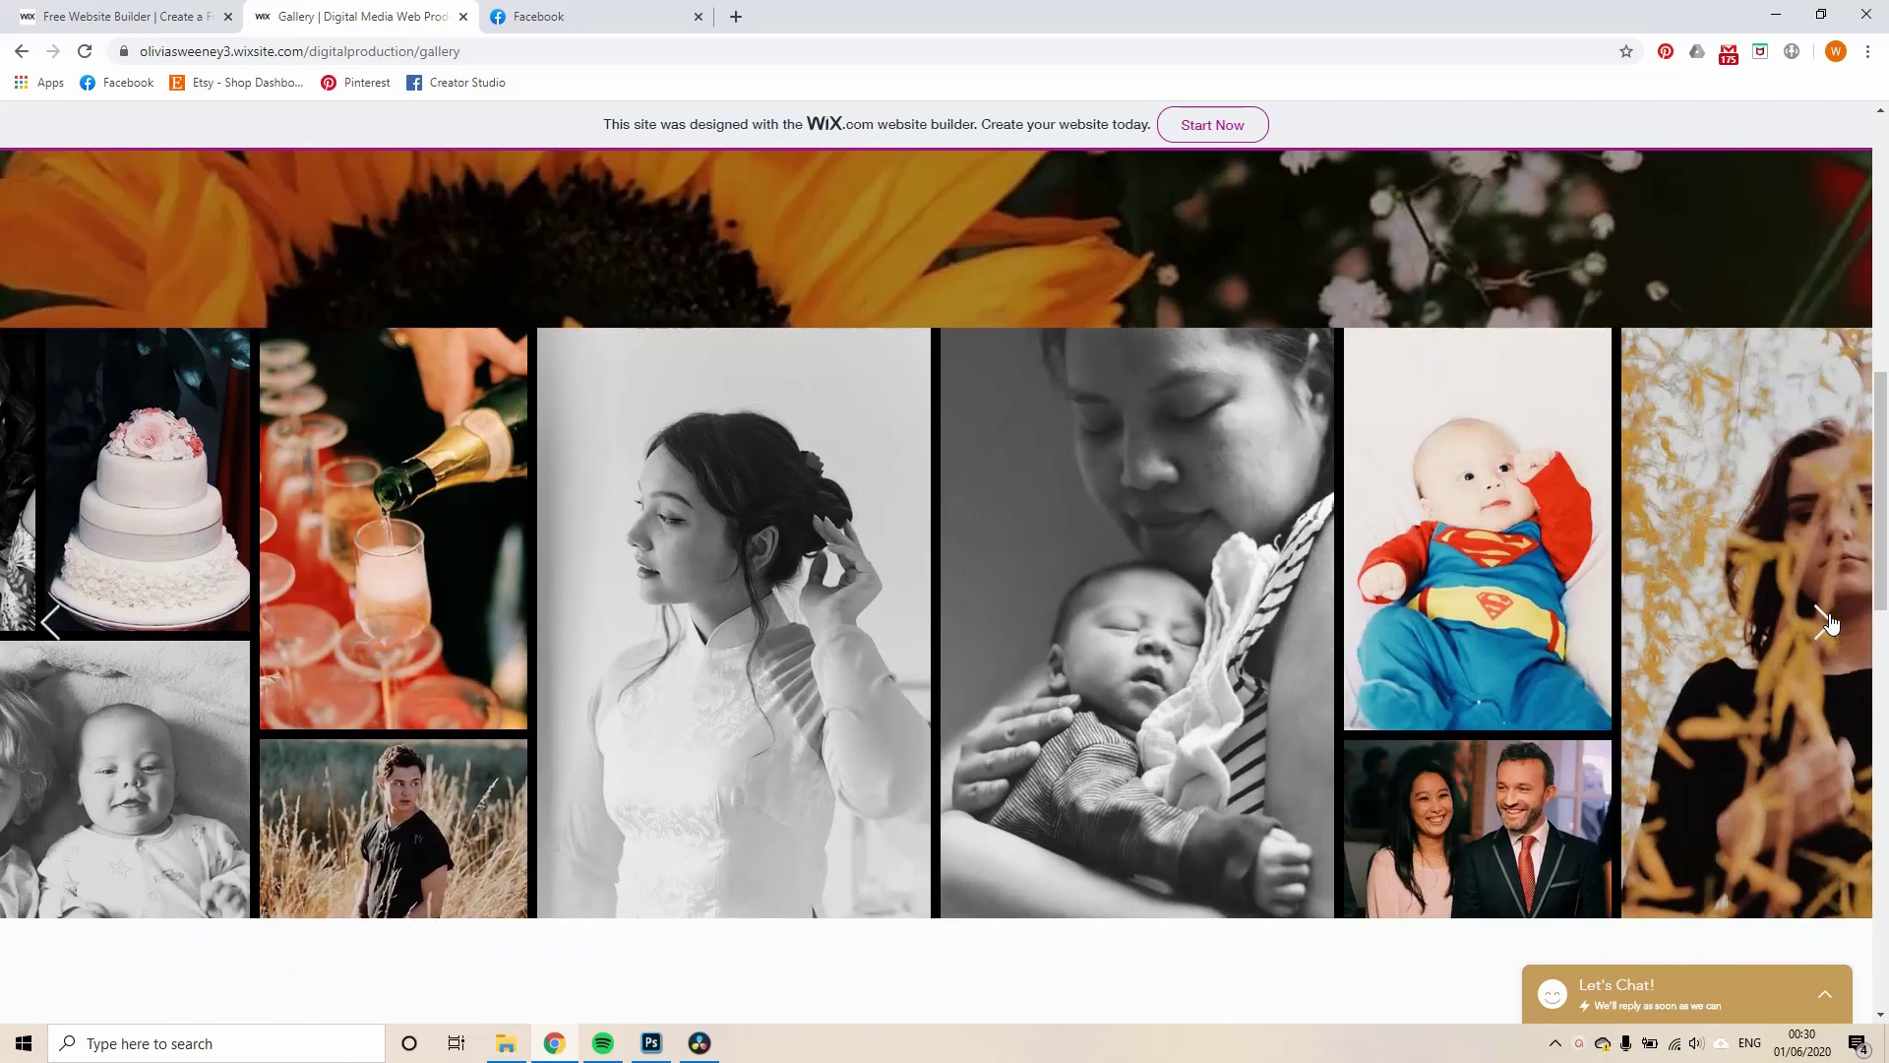
pyautogui.click(1826, 622)
pyautogui.click(1826, 622)
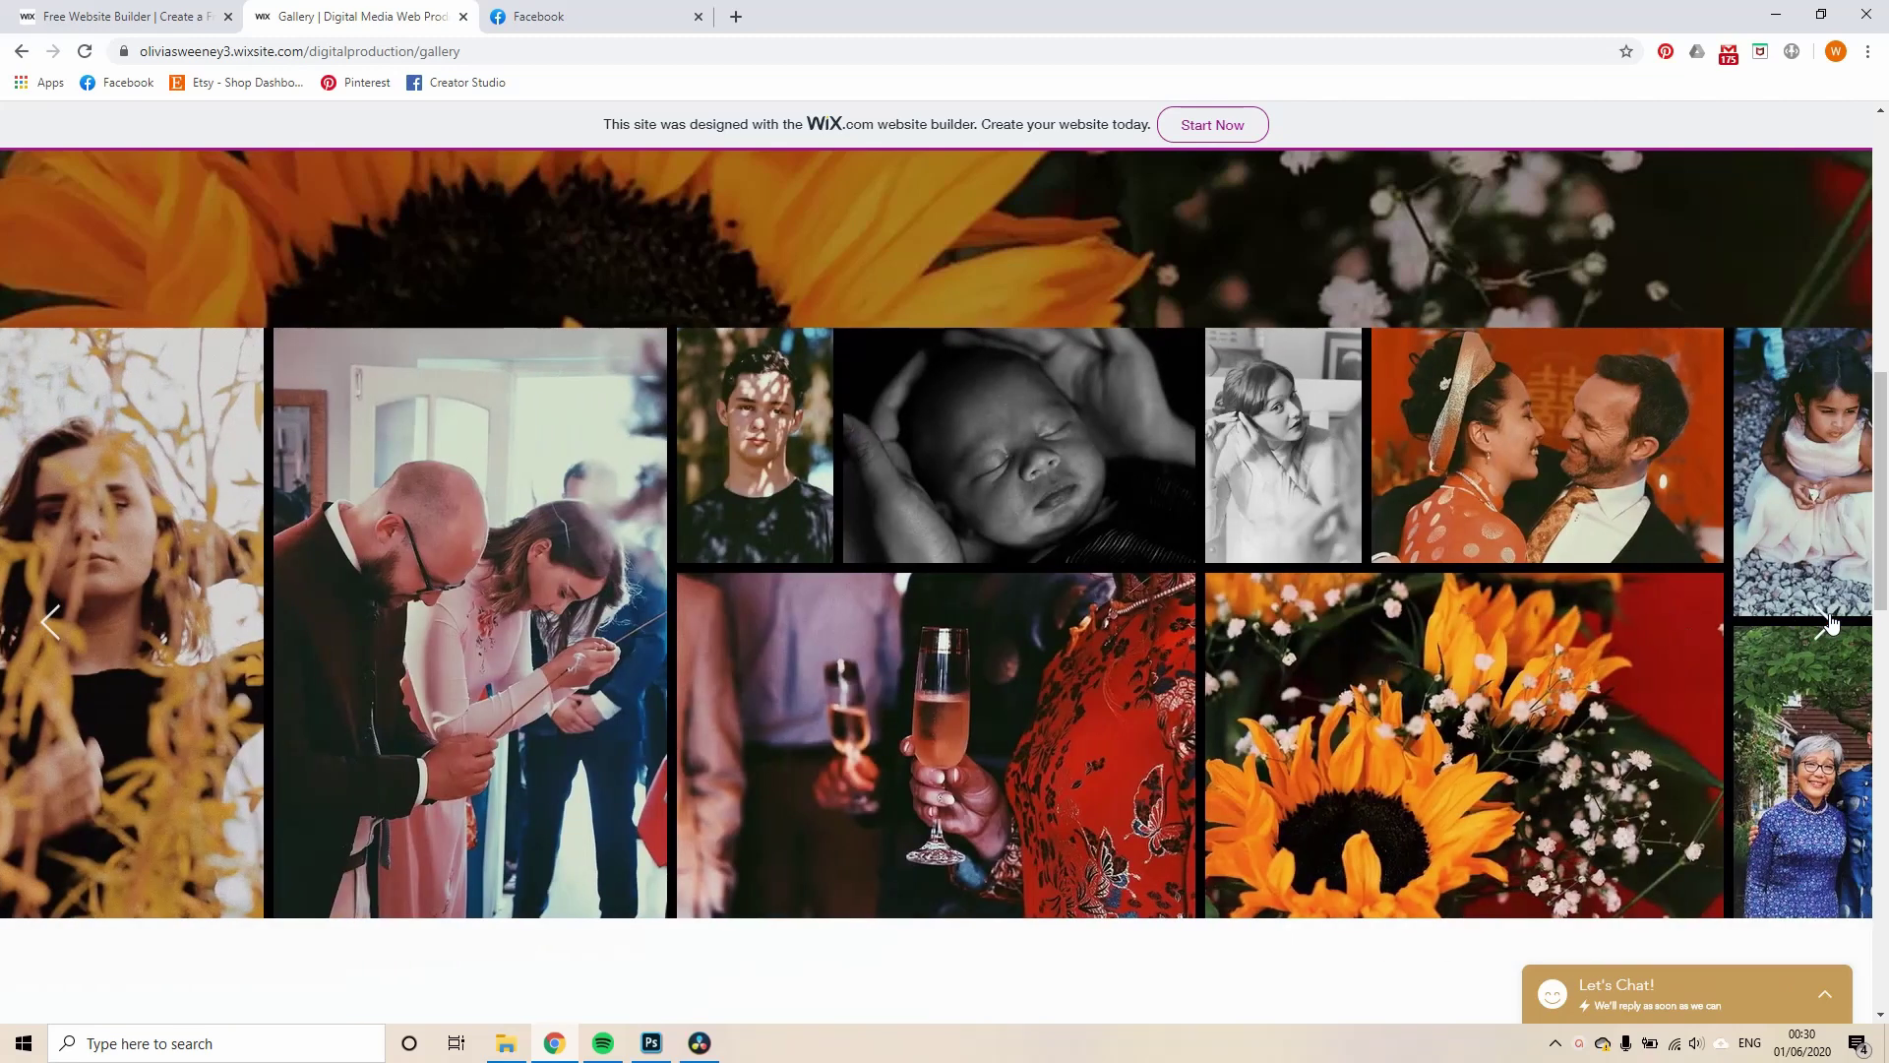
pyautogui.click(1826, 622)
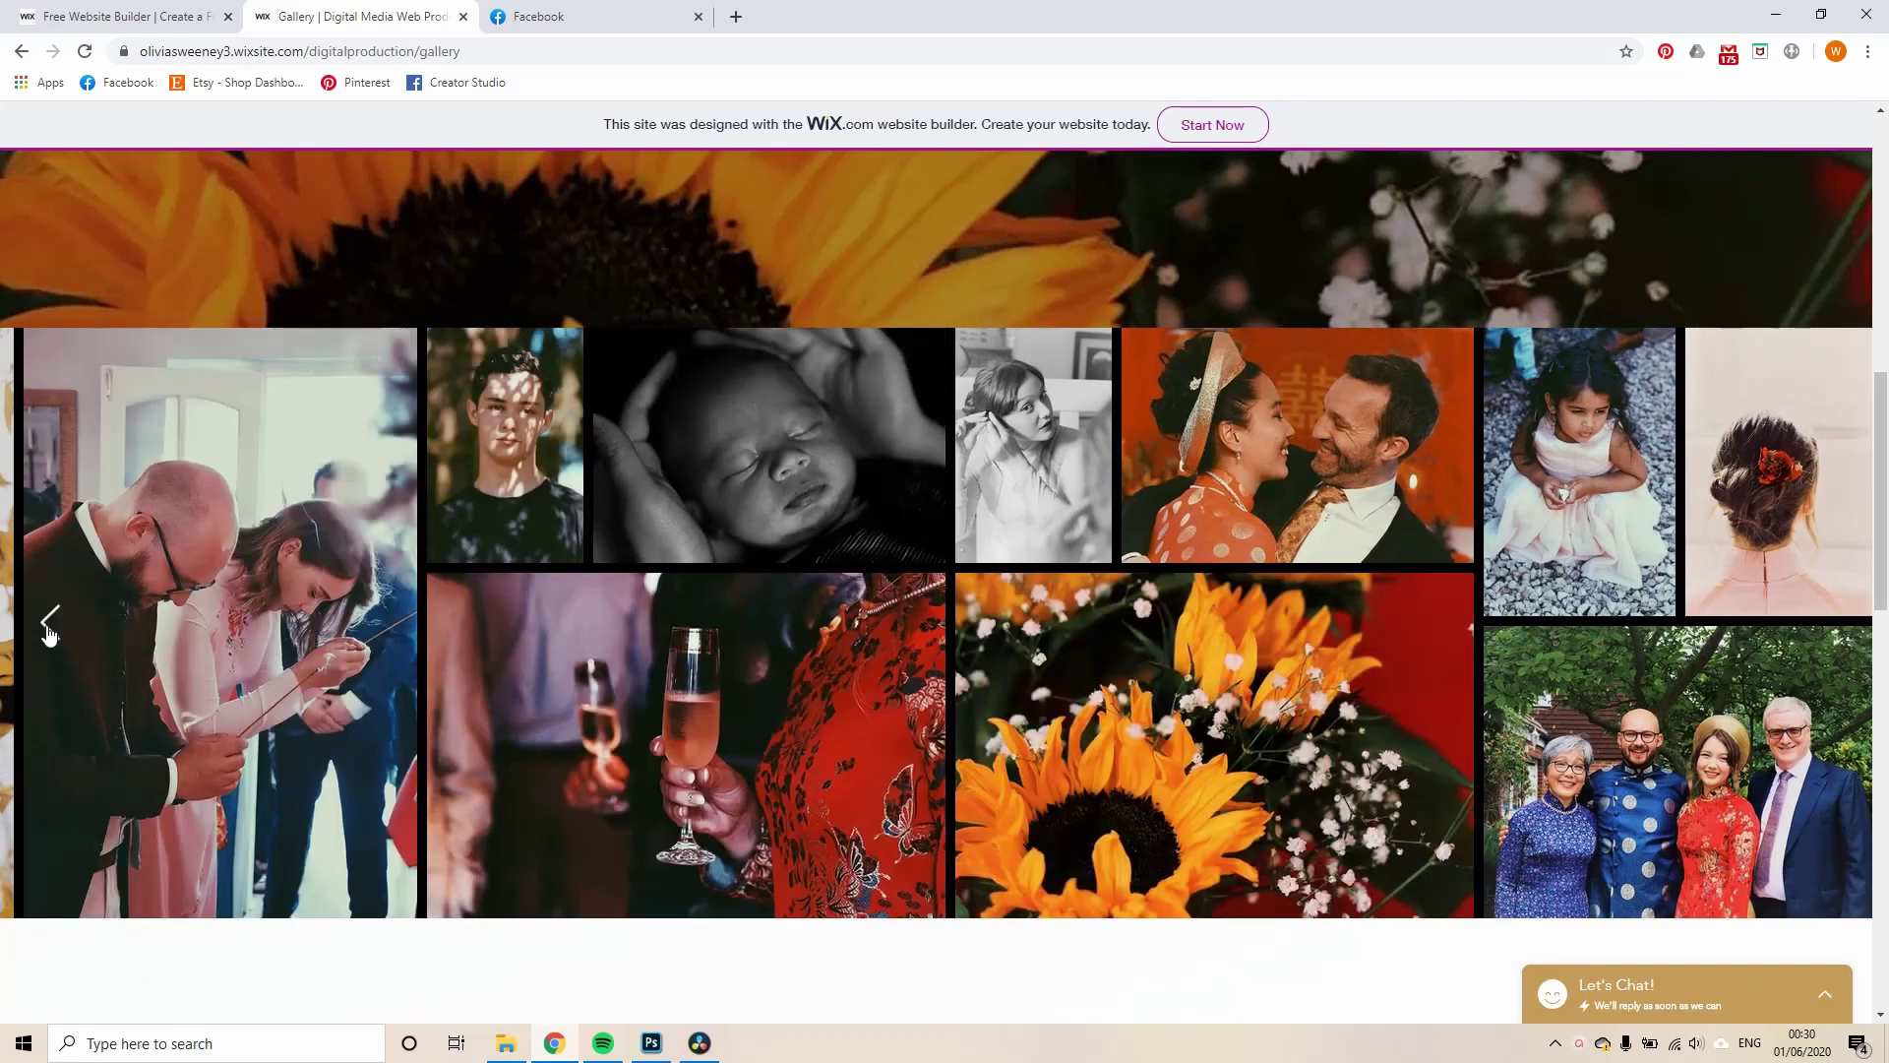
# Browse the photography slideshow back to its first photos
pyautogui.click(48, 620)
pyautogui.click(48, 621)
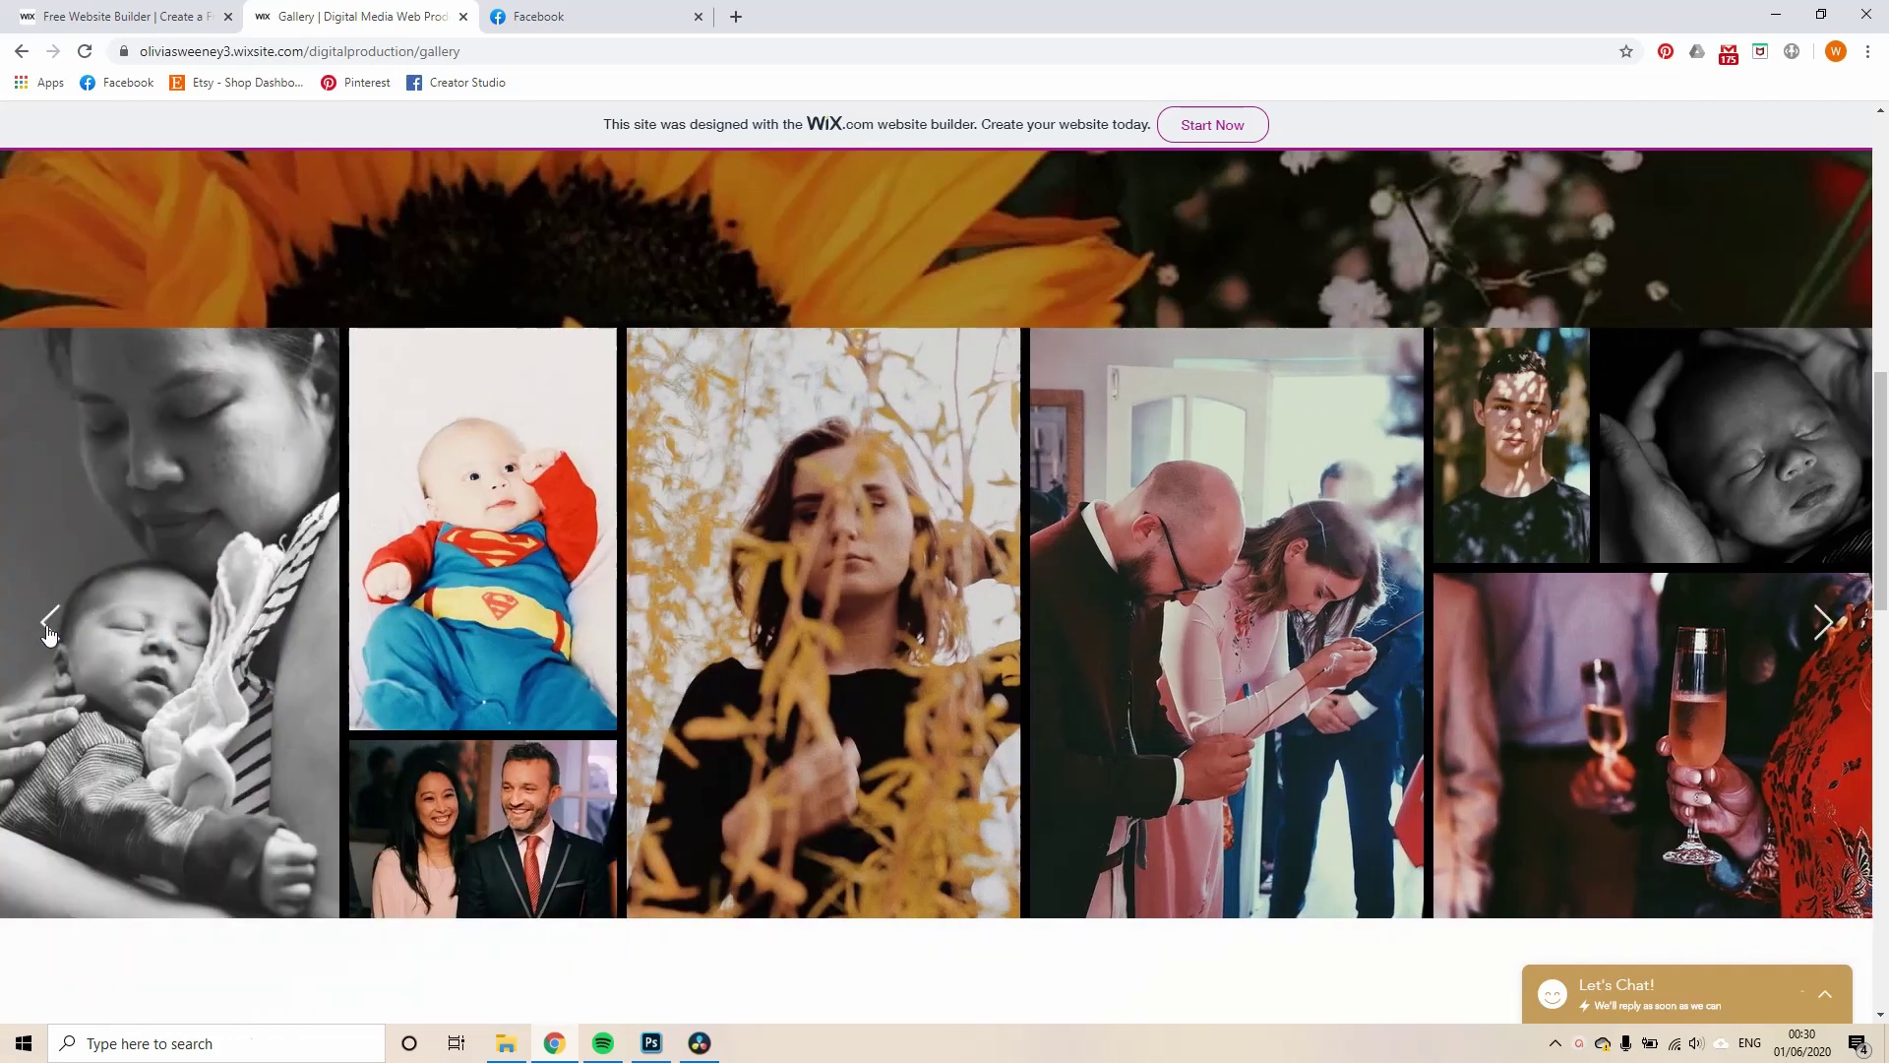
pyautogui.click(49, 627)
pyautogui.click(48, 627)
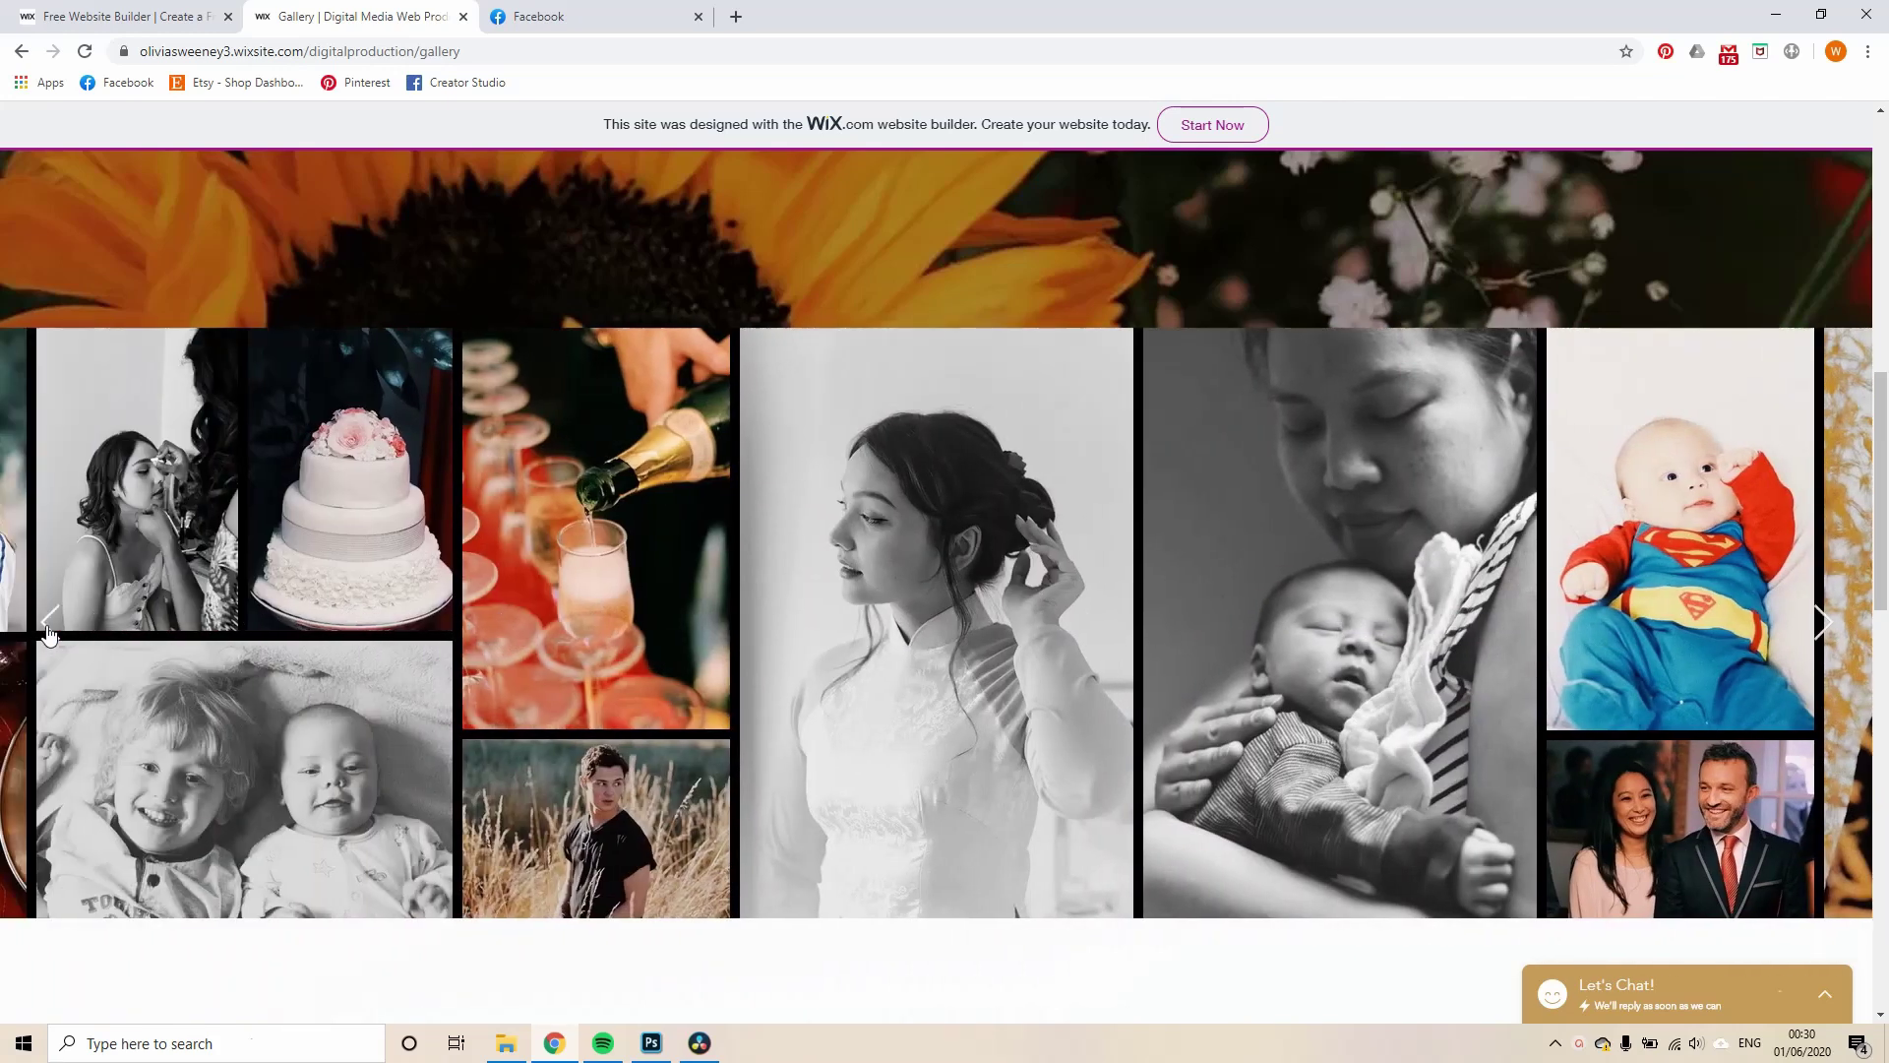
pyautogui.click(48, 627)
pyautogui.click(48, 626)
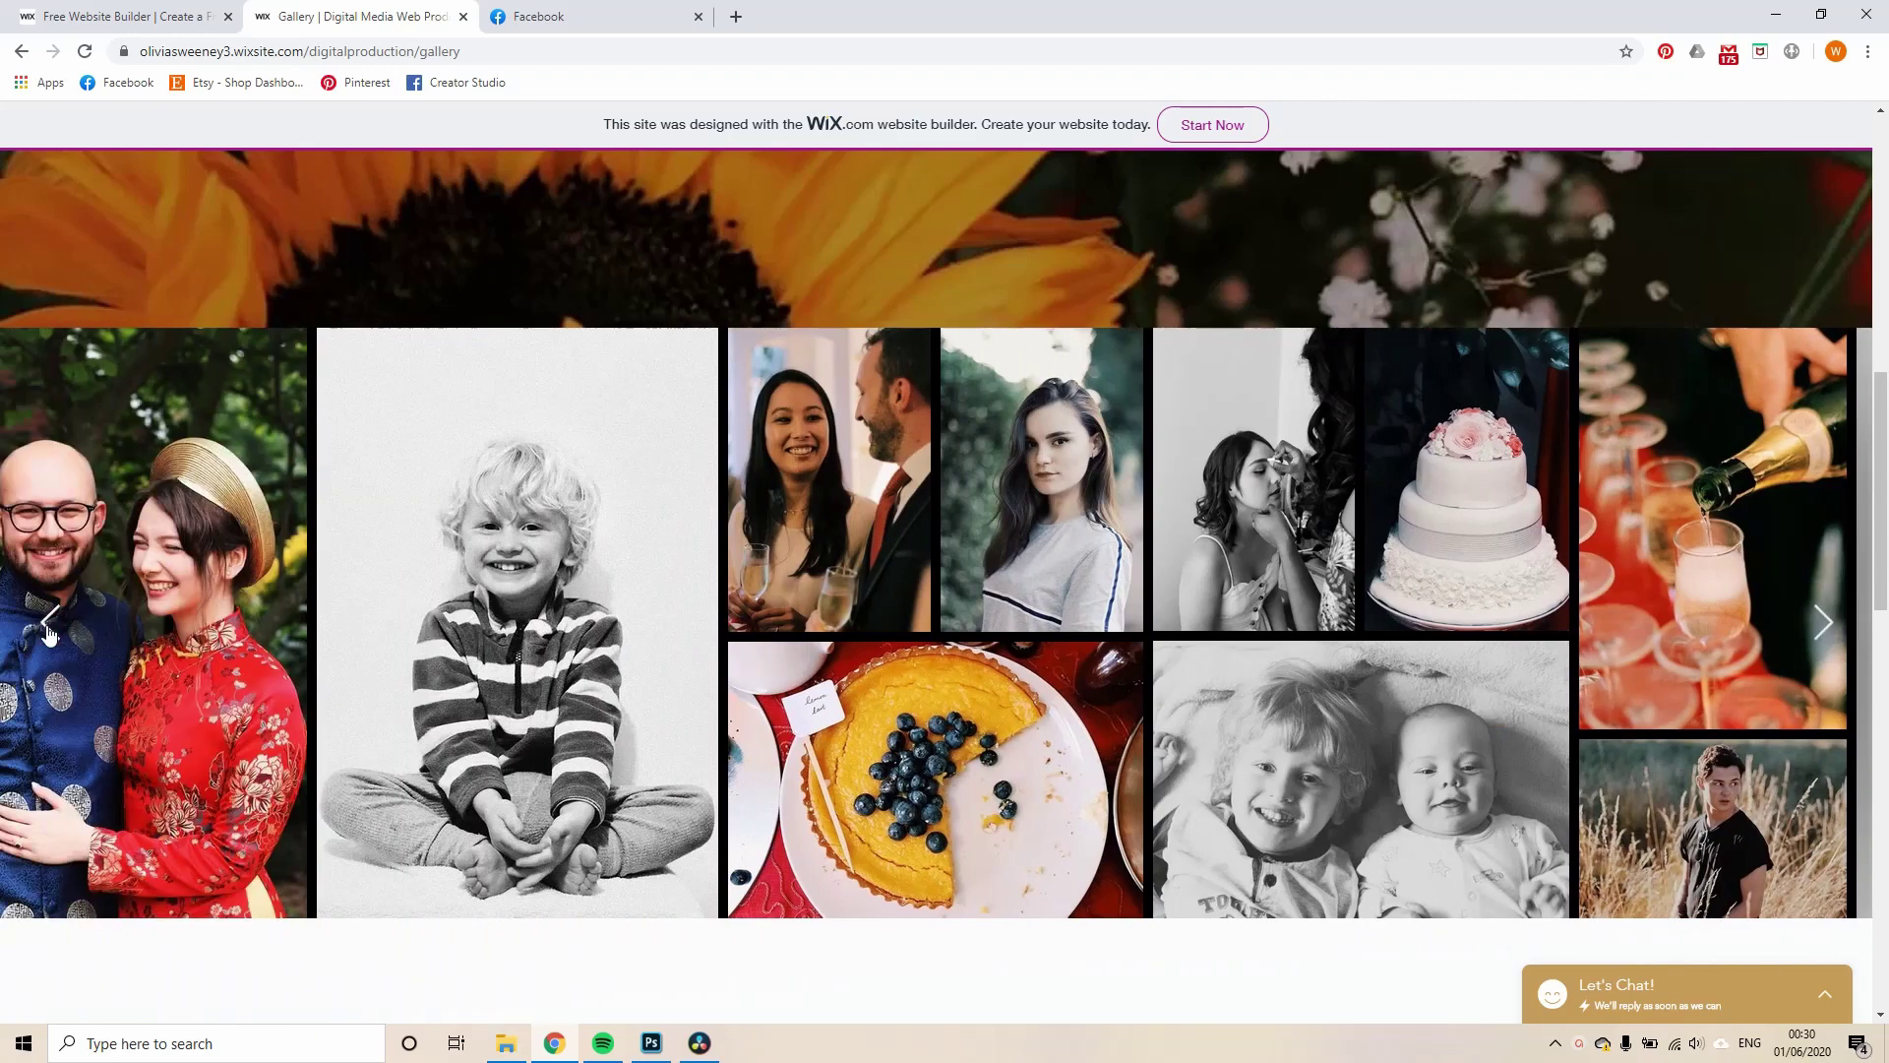
pyautogui.click(48, 626)
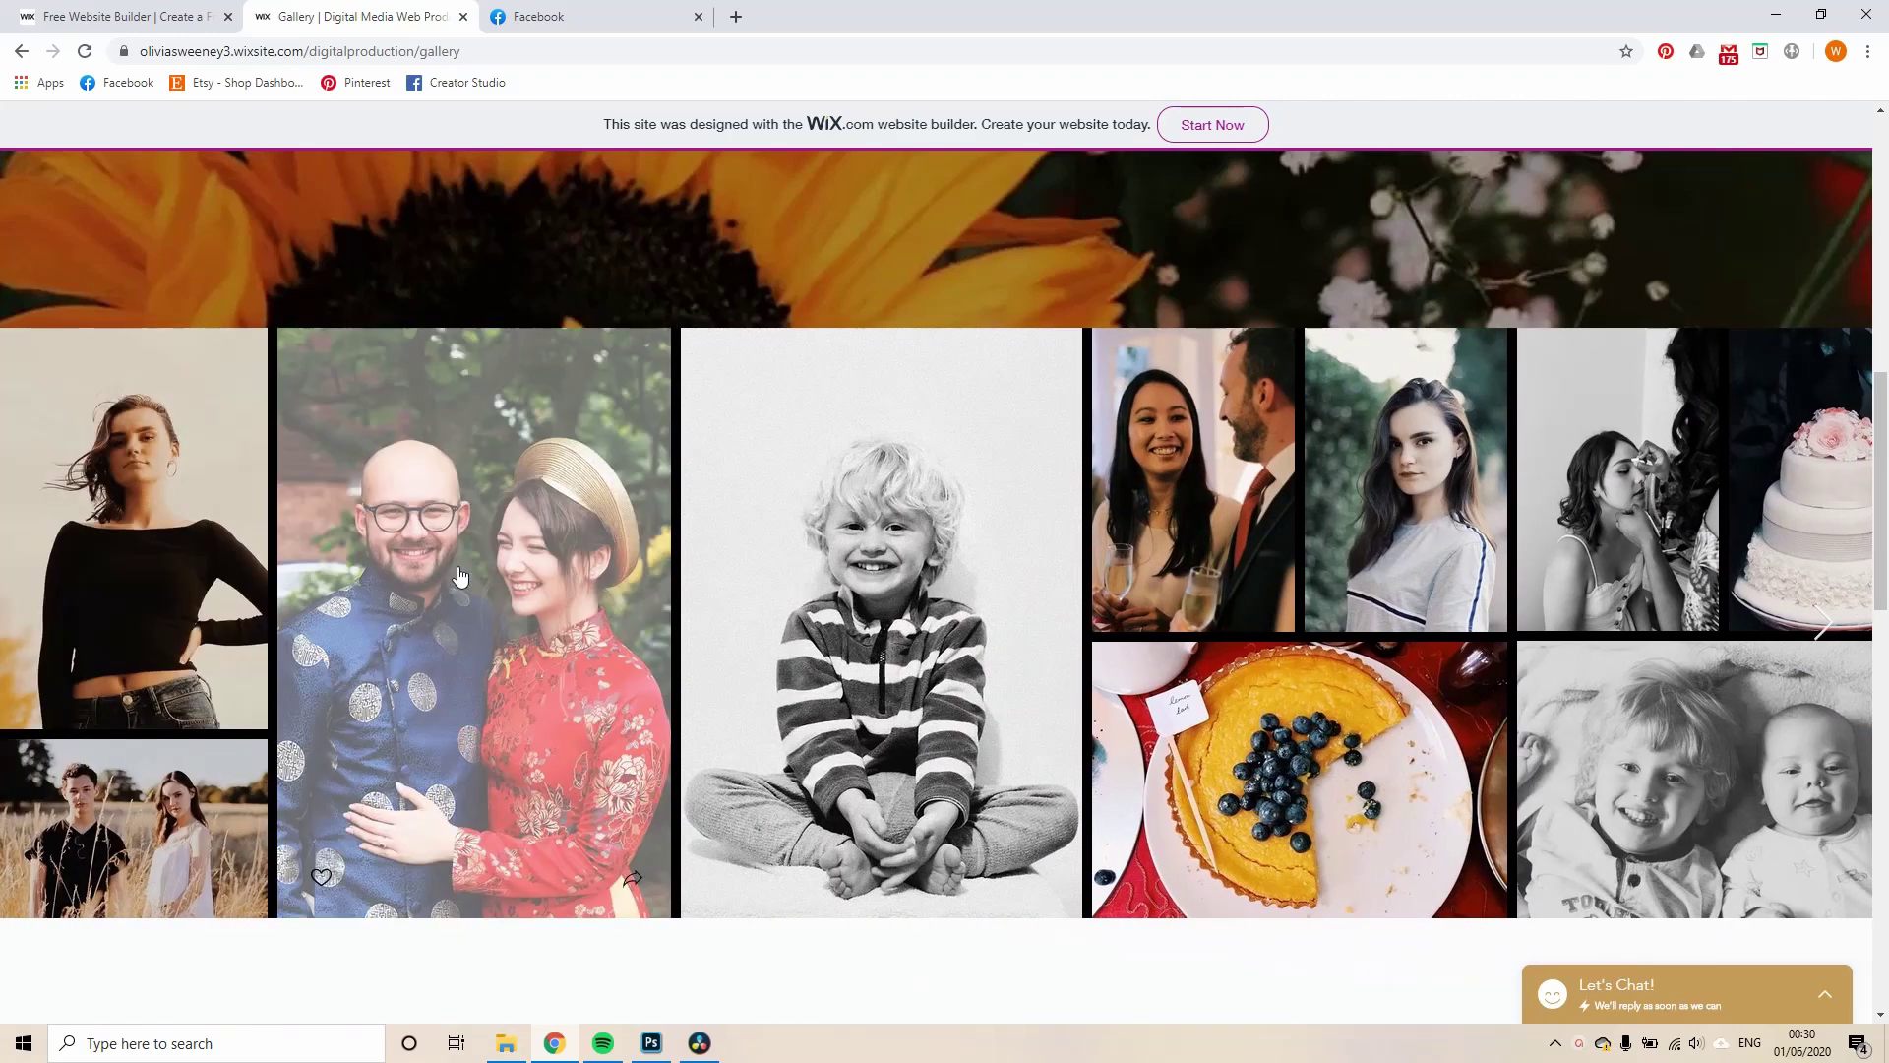
# Enlarge the photo of the couple in blue and red outfits, advance three photos, and close the enlarged view
pyautogui.click(458, 580)
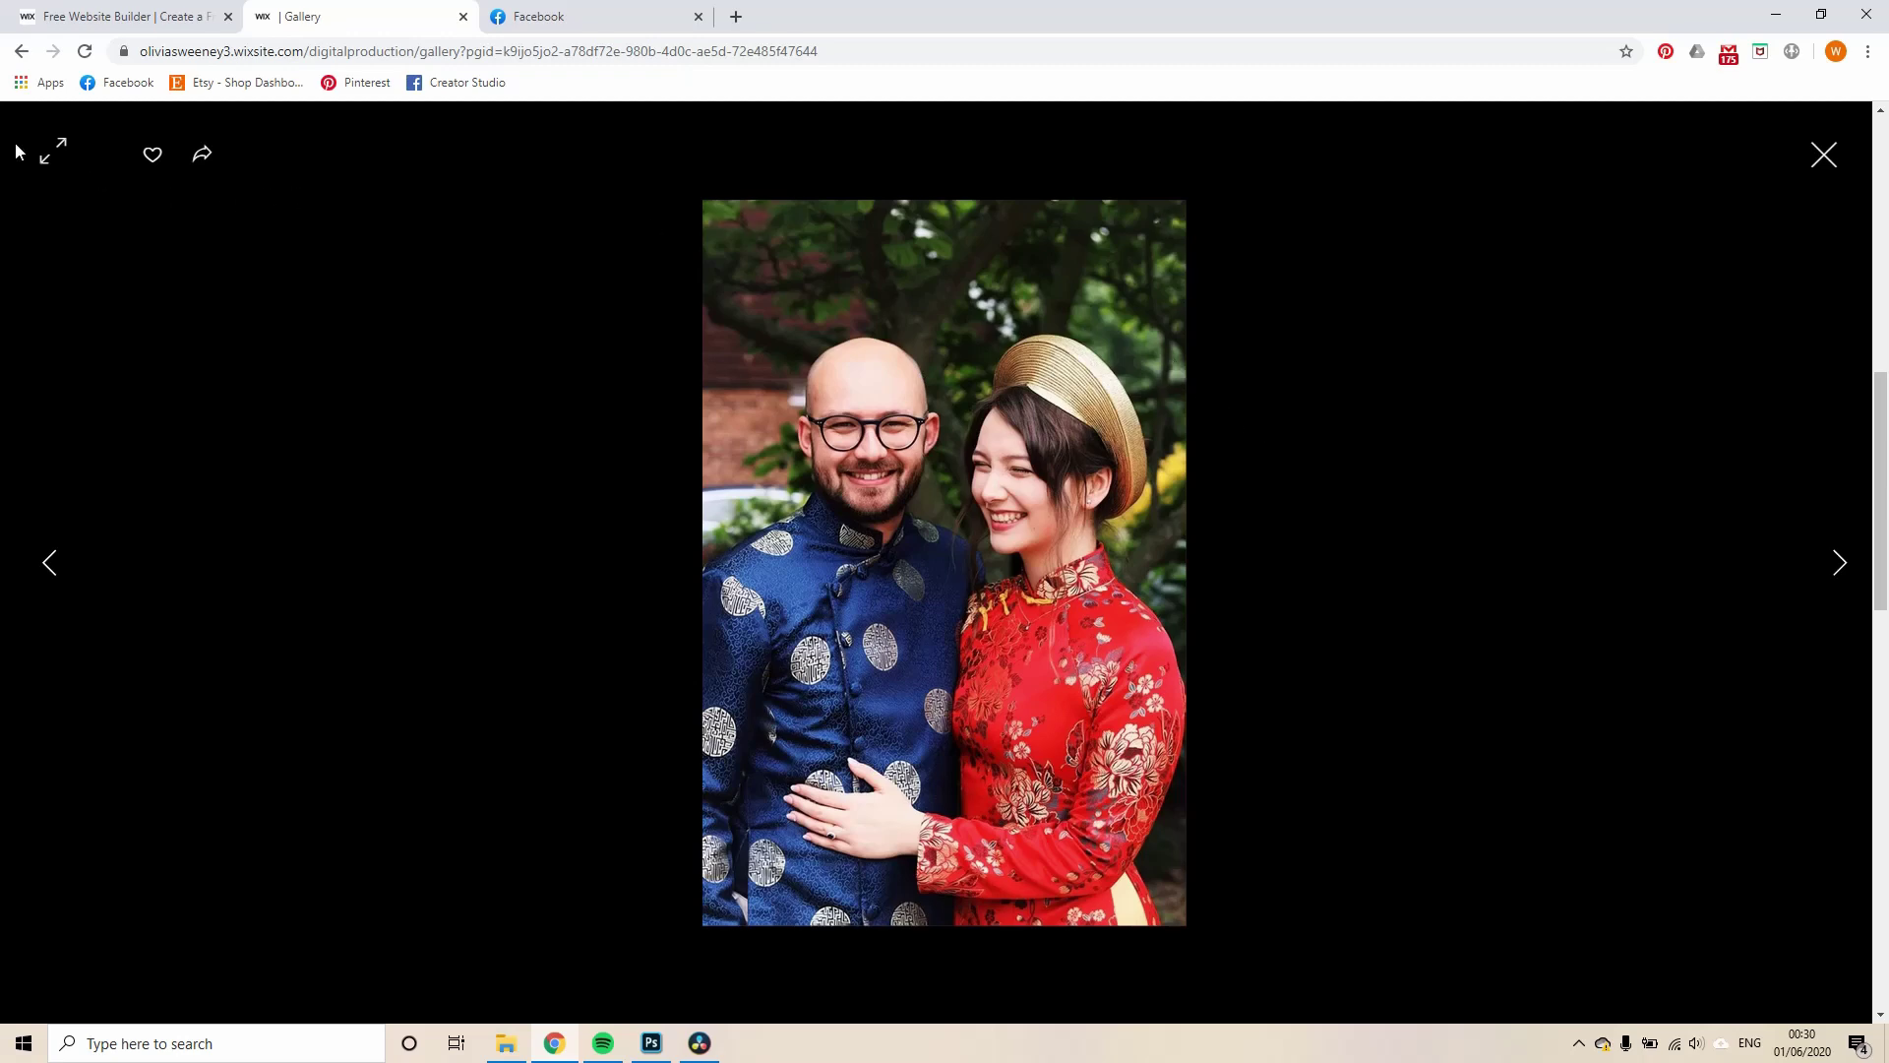
pyautogui.moveTo(204, 159)
pyautogui.click(1842, 569)
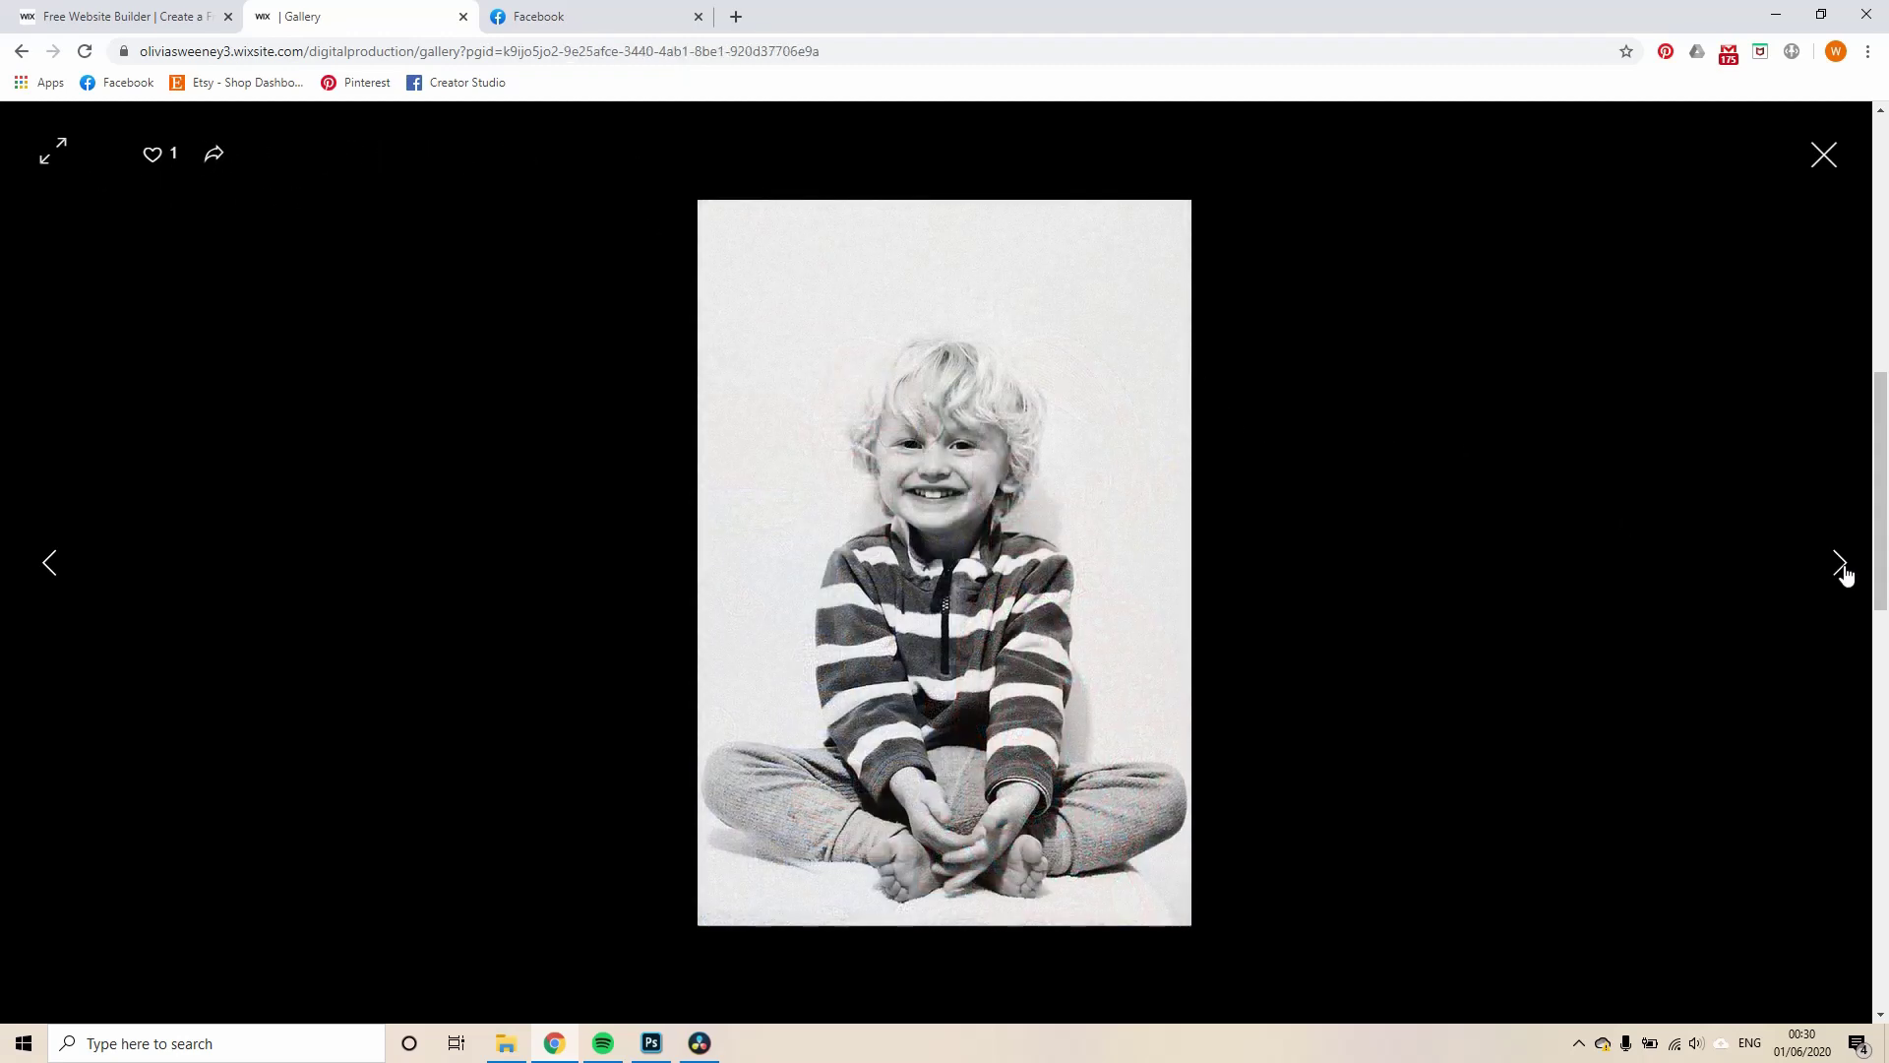
pyautogui.click(1841, 566)
pyautogui.click(1841, 566)
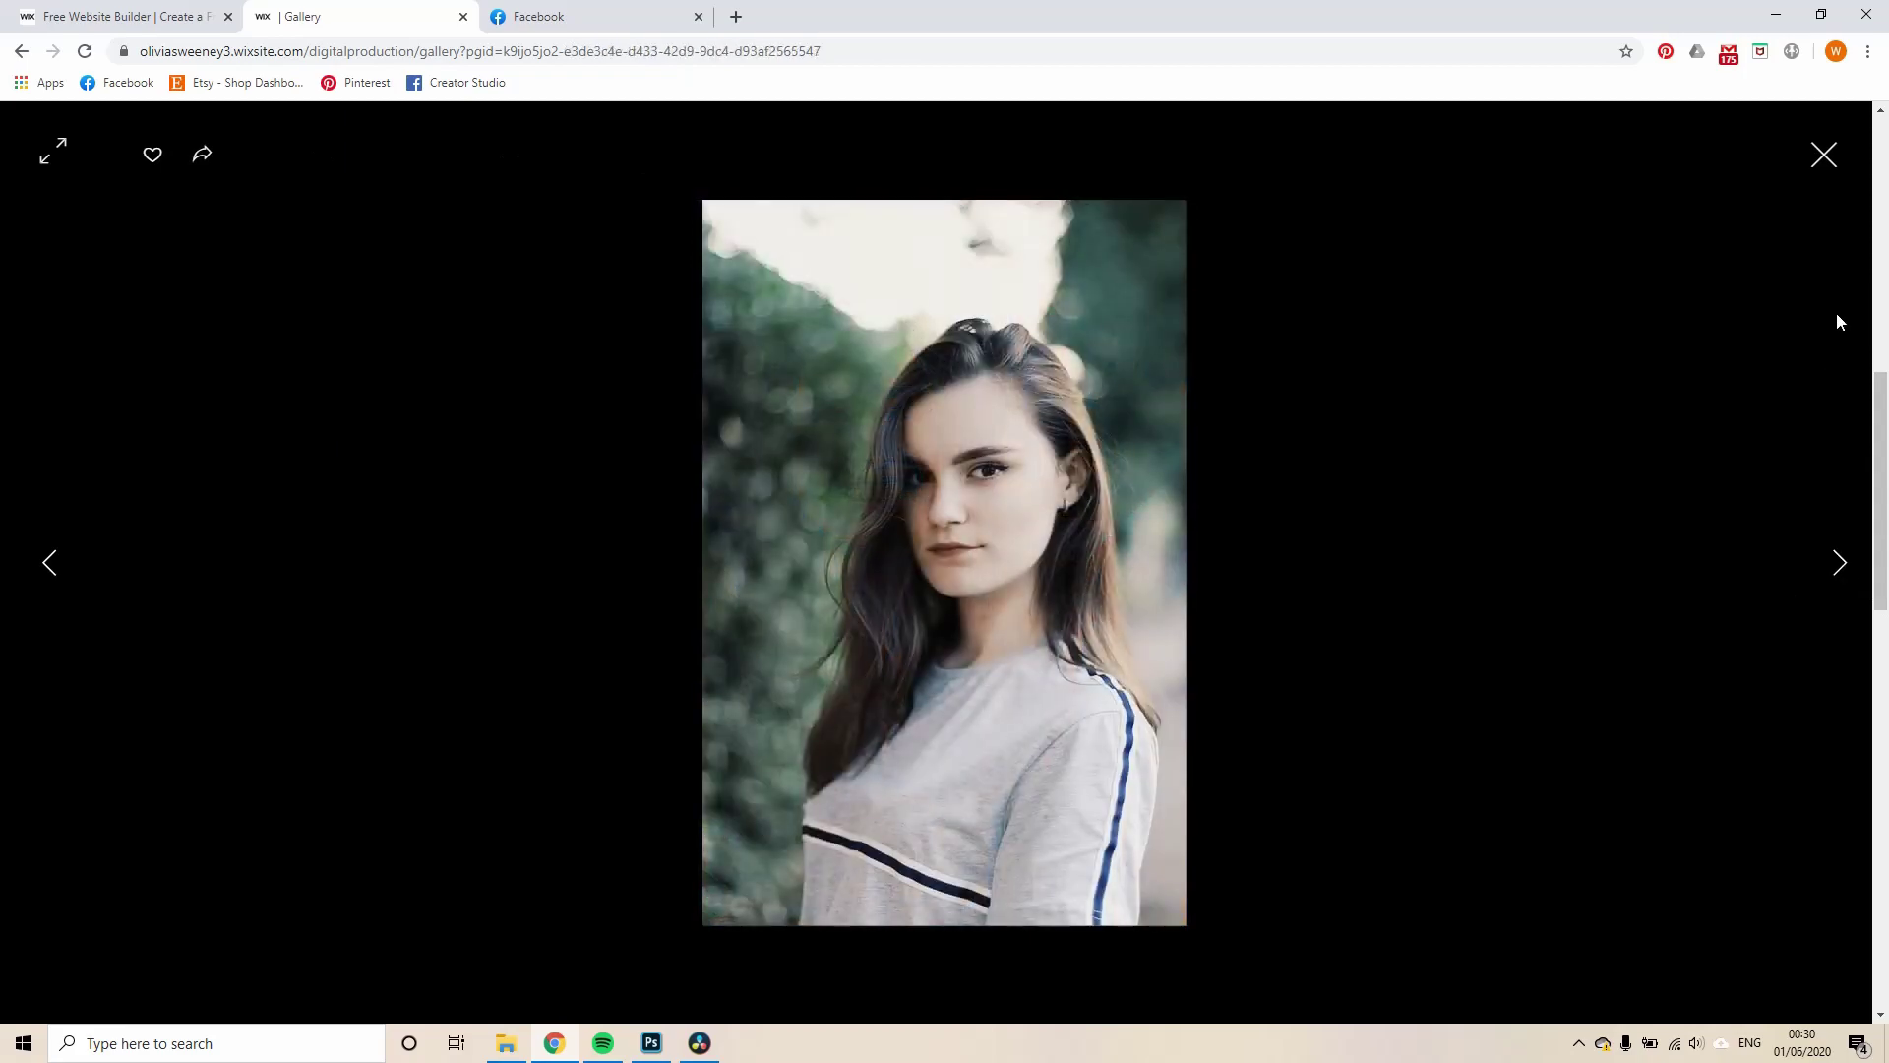
pyautogui.click(1823, 162)
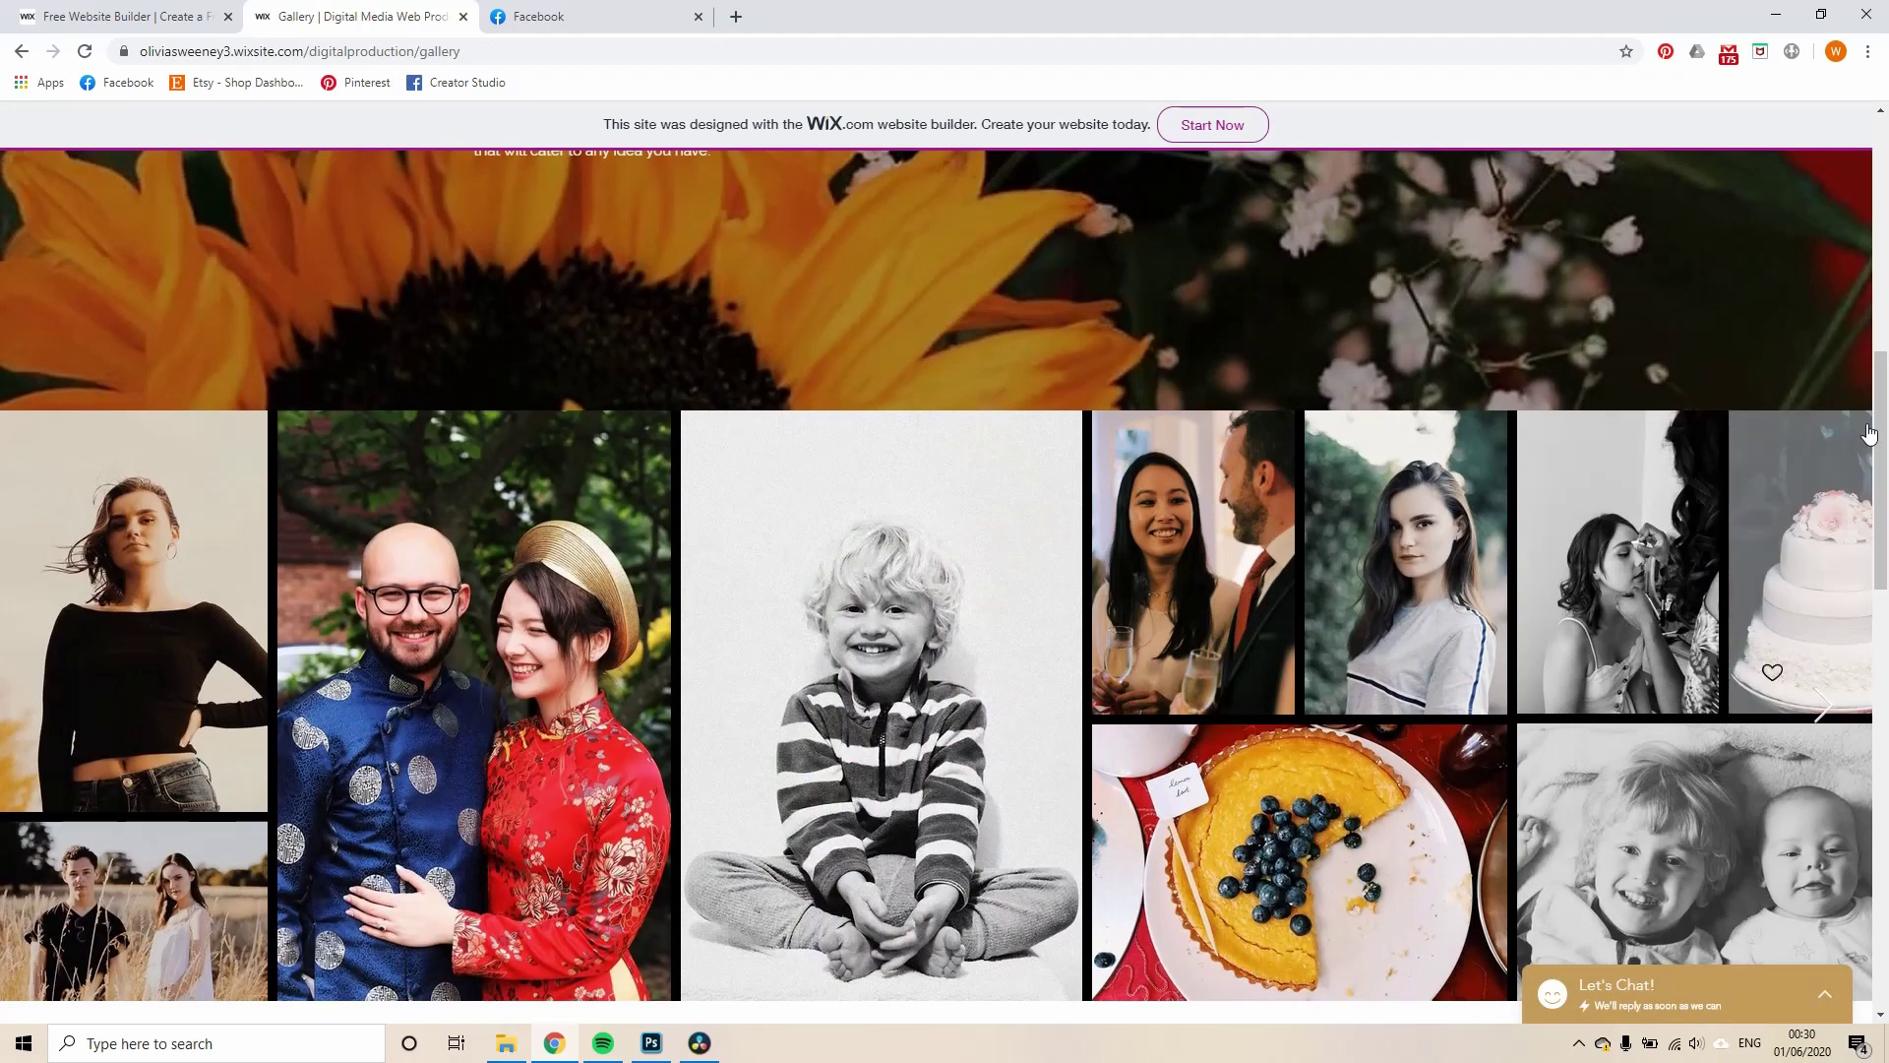
# Look through the Videography and Audio section and play The Fault in our Stars audiobook sample
pyautogui.scroll(1, 1884, 403)
pyautogui.scroll(-5, 1883, 403)
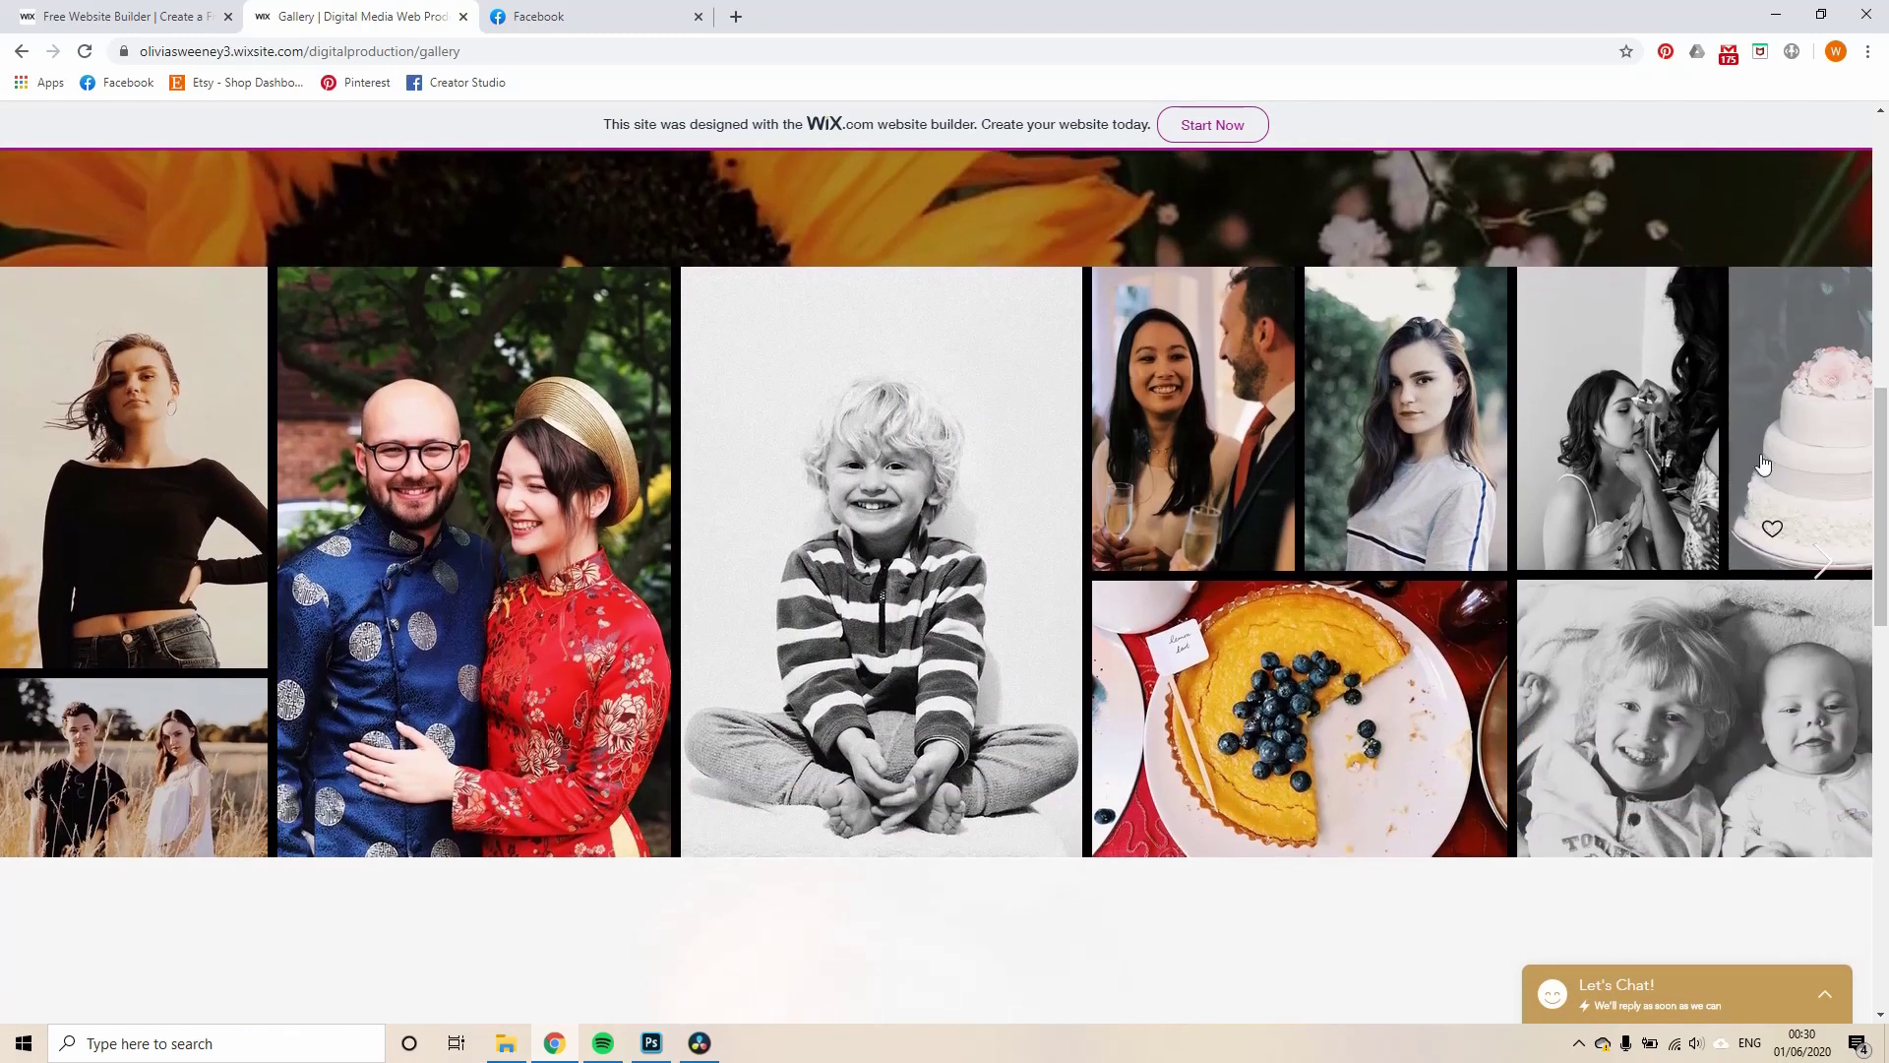
pyautogui.scroll(-4, 1758, 463)
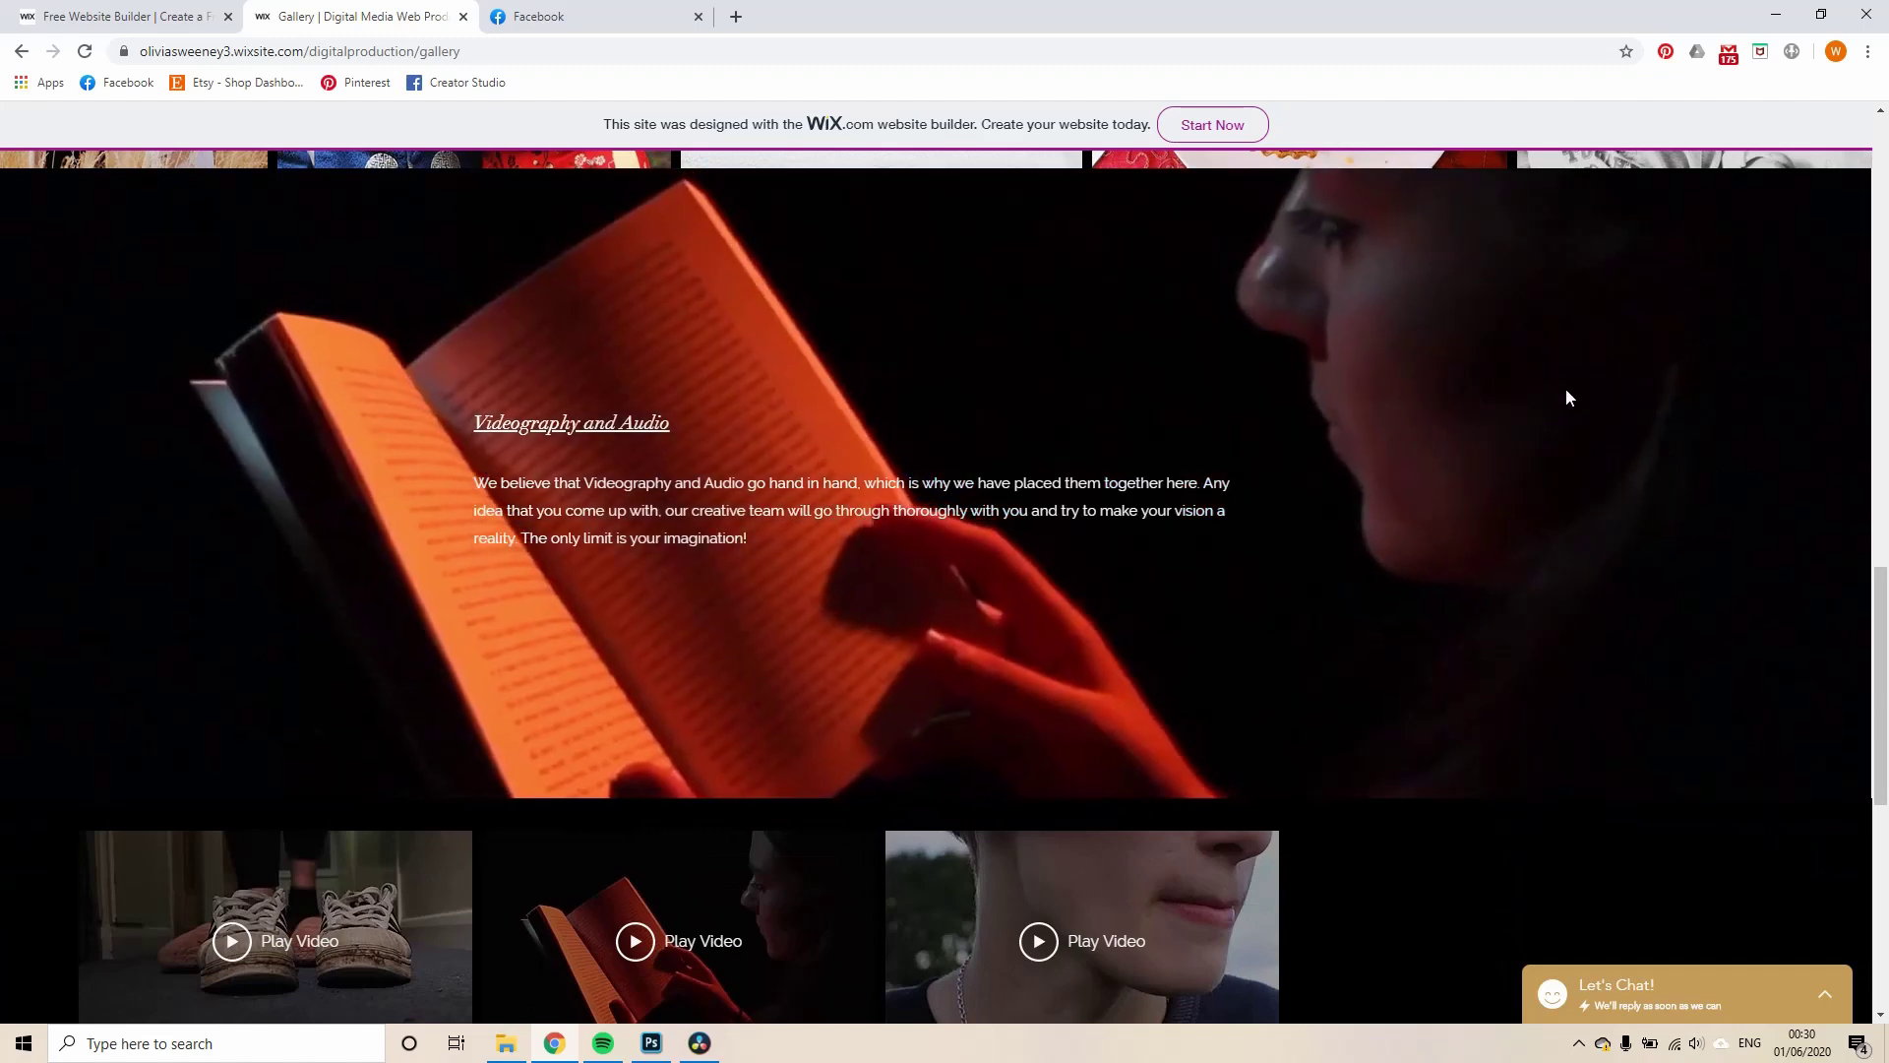
pyautogui.scroll(-3, 1527, 497)
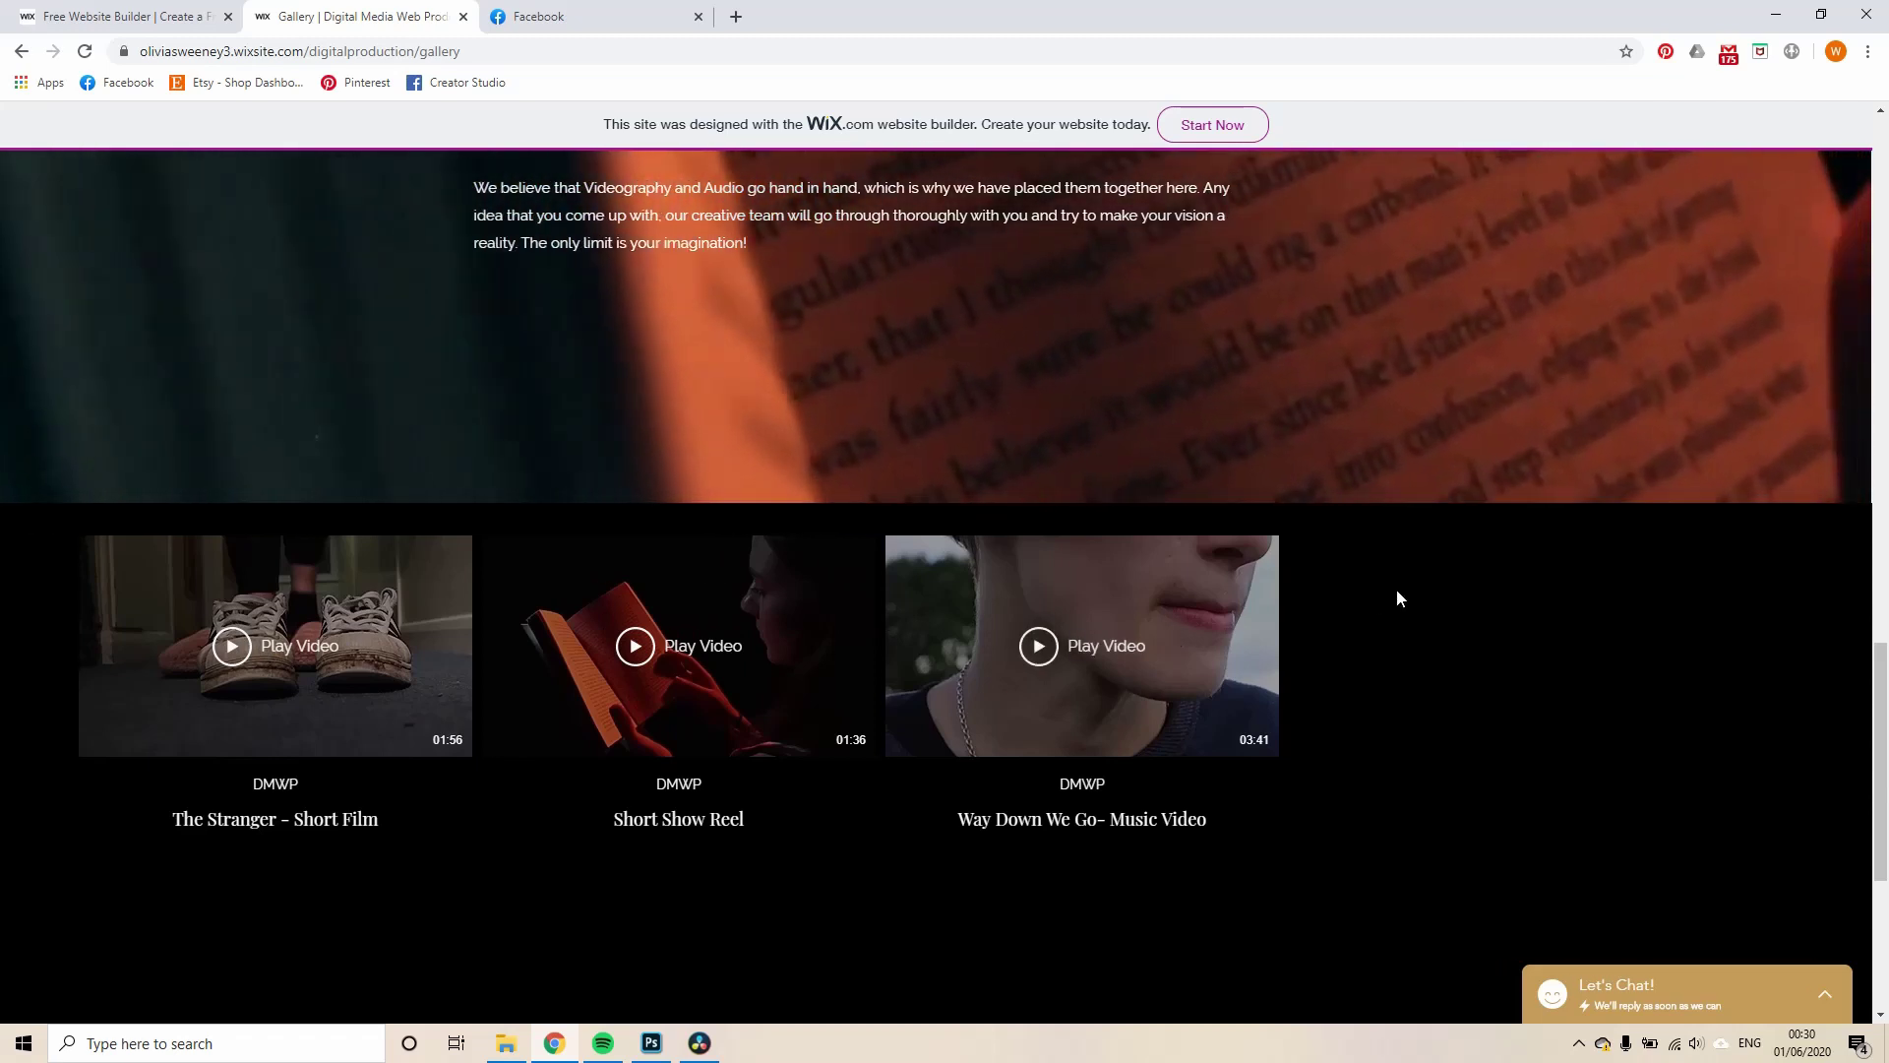
pyautogui.scroll(-3, 1402, 586)
pyautogui.scroll(-2, 1413, 615)
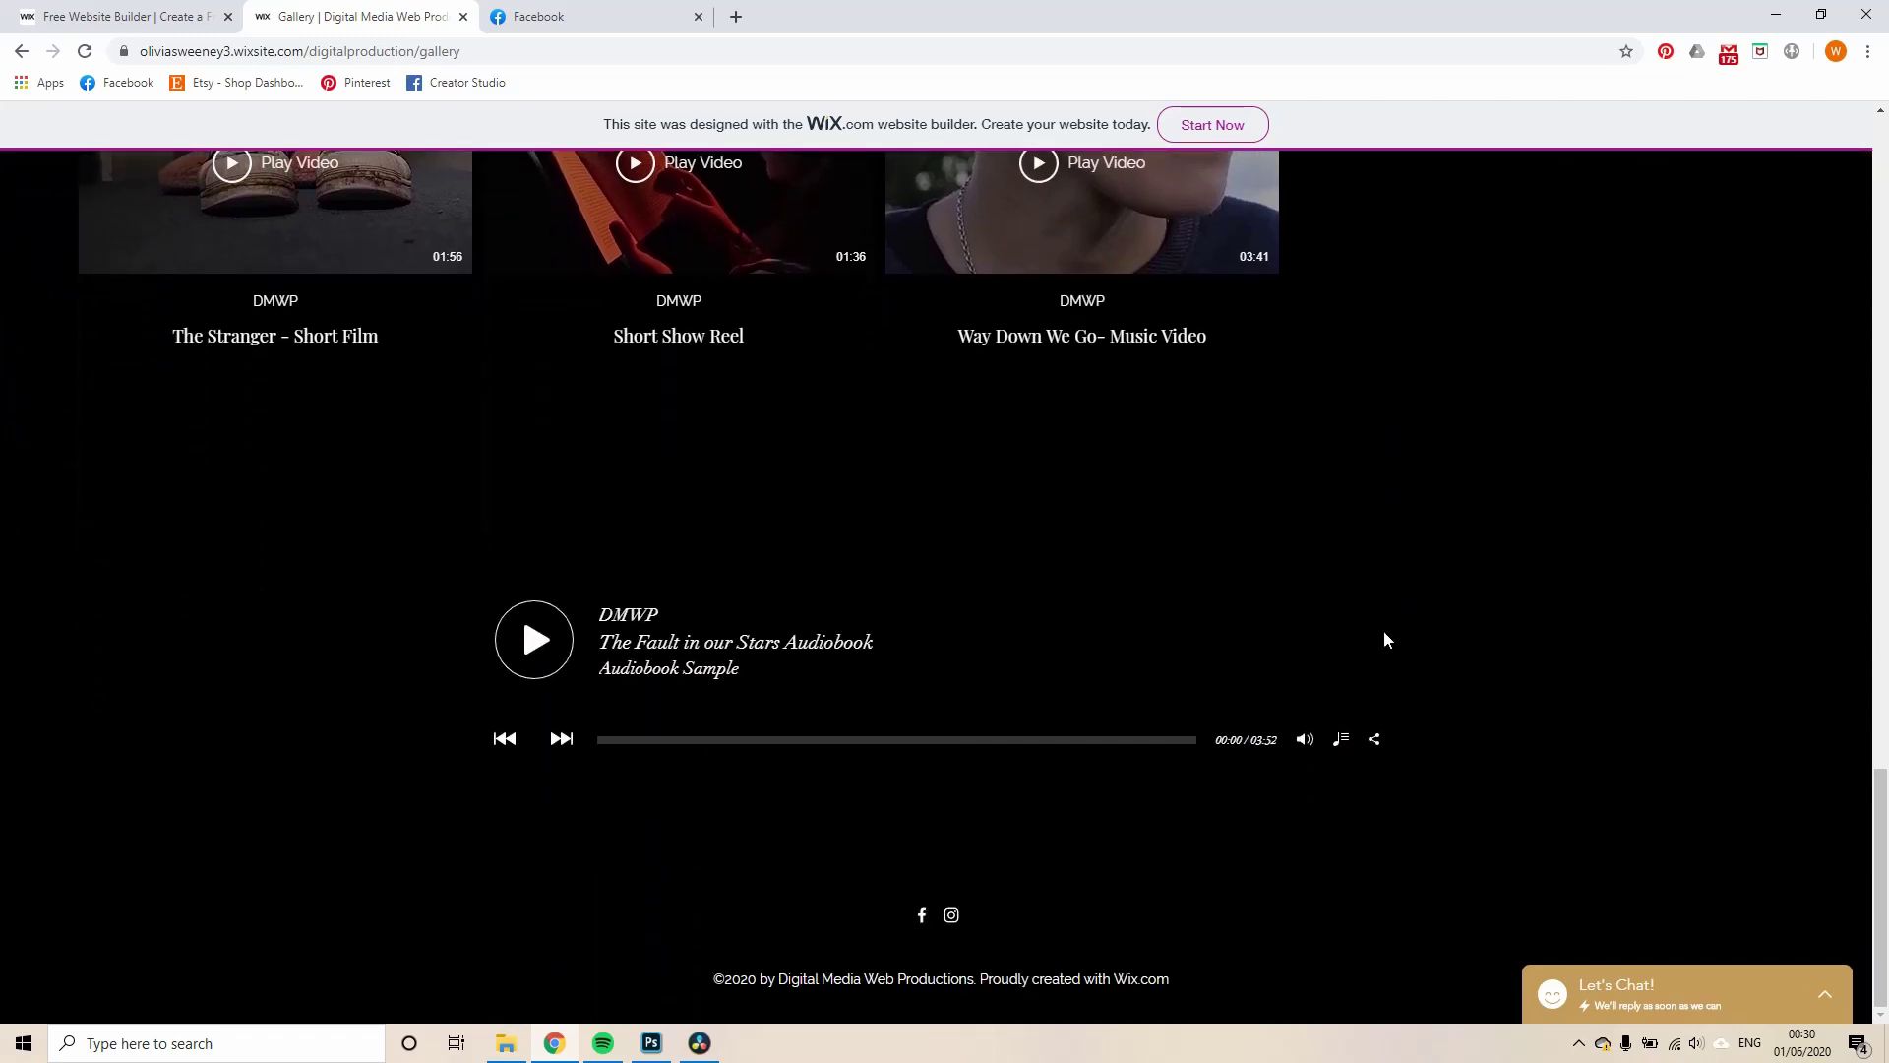
pyautogui.click(535, 644)
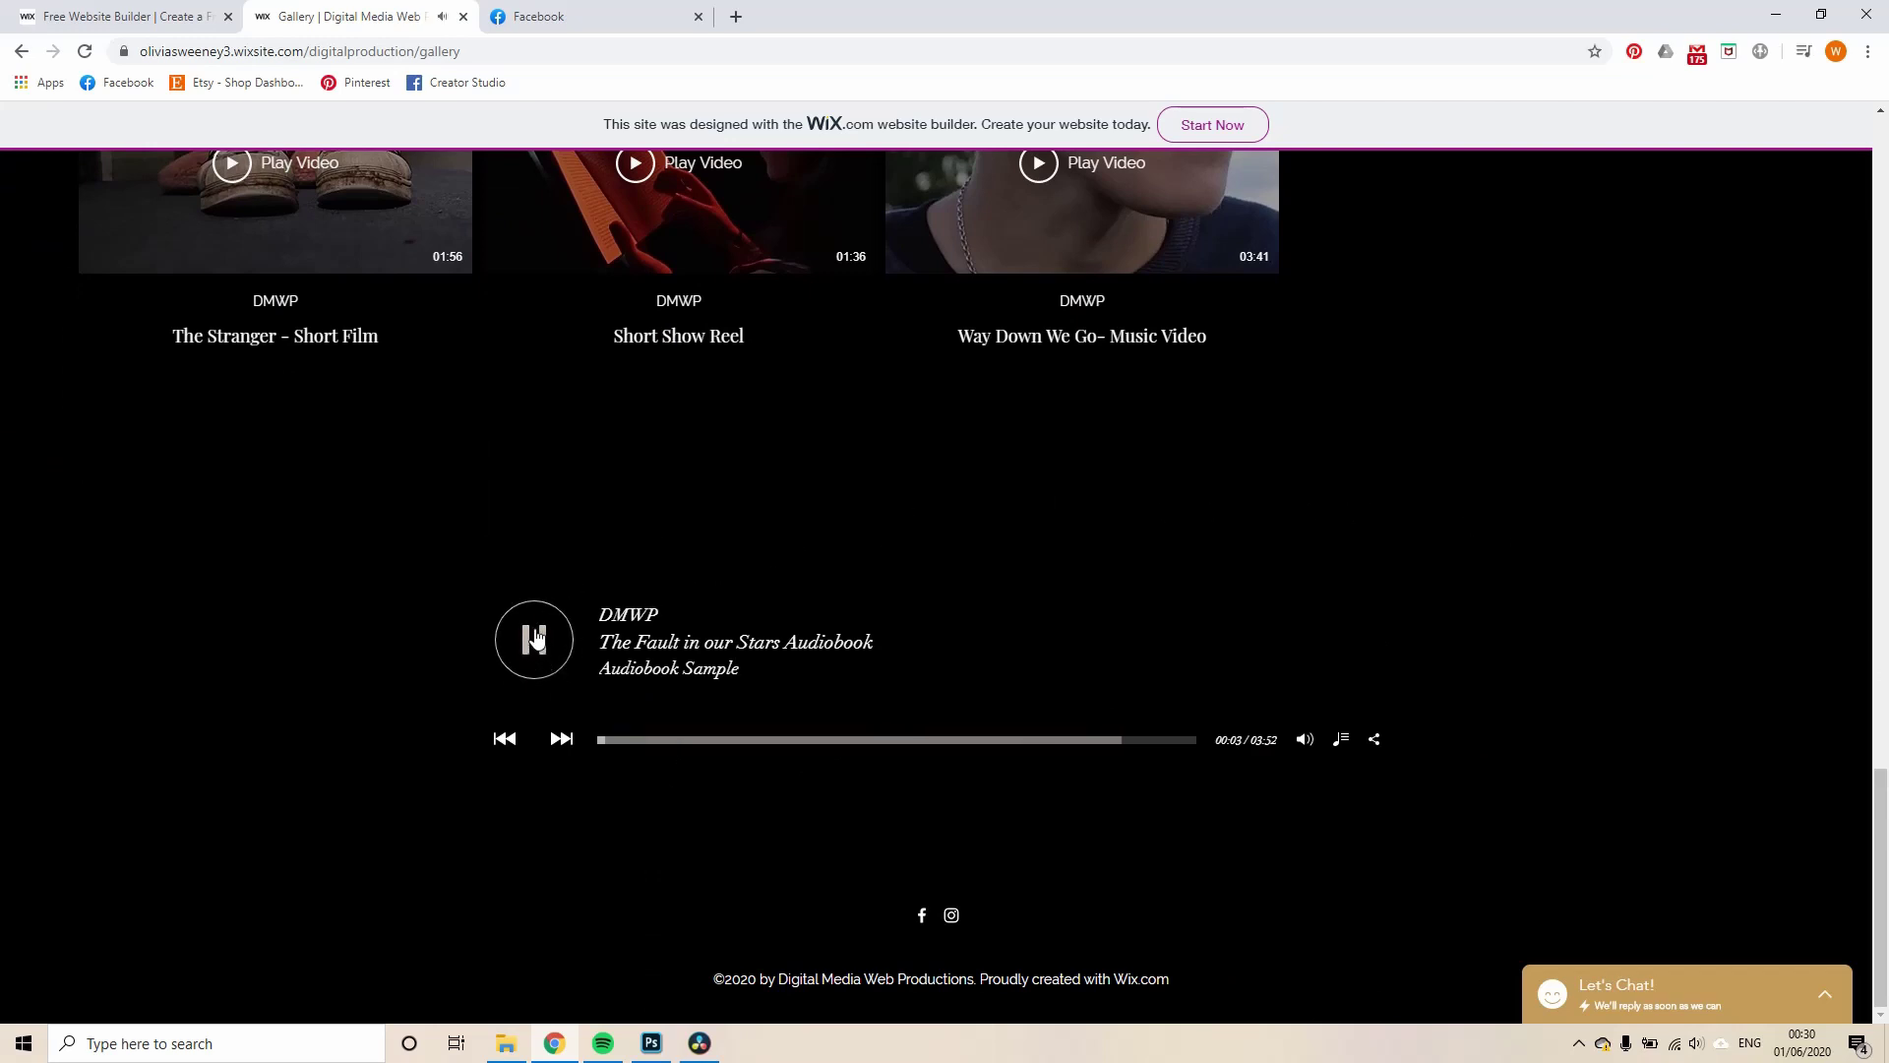
# Play the Way Down We Go music video, close it, and return to the beginning of the Gallery page
pyautogui.scroll(6, 1611, 620)
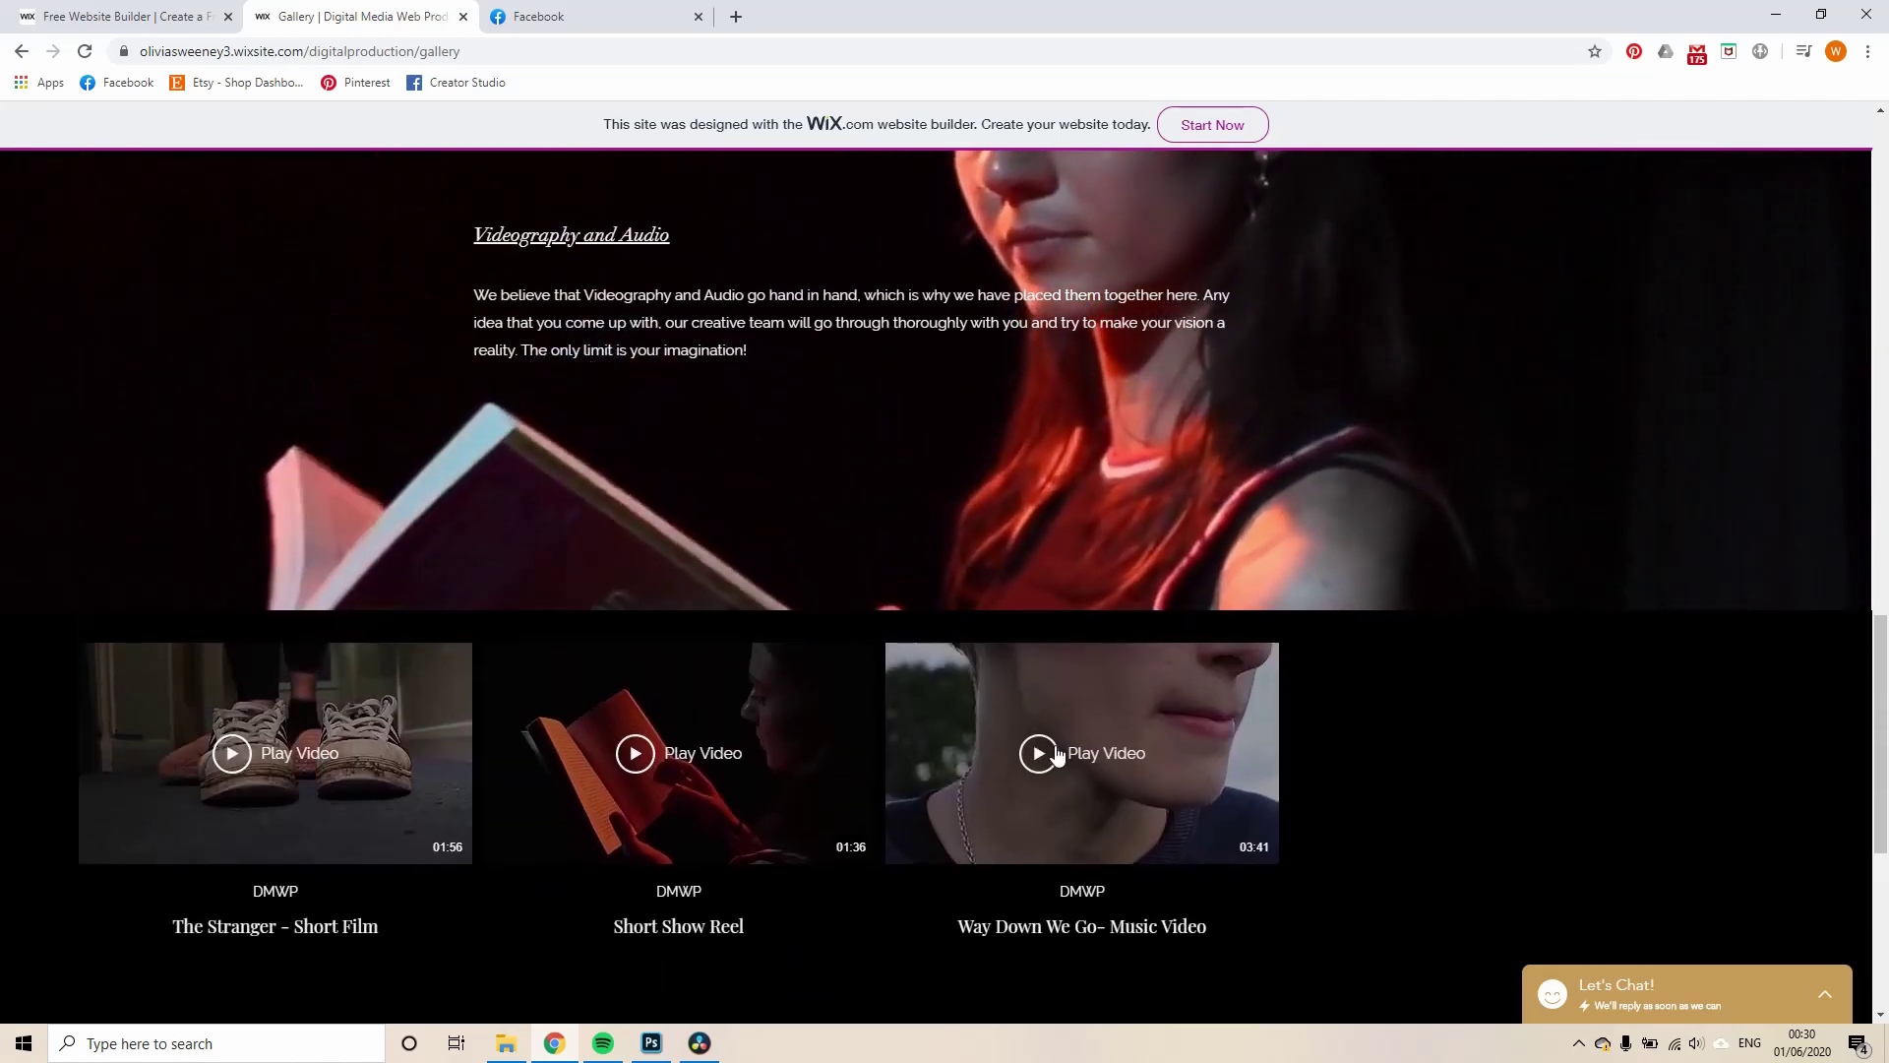
pyautogui.click(1071, 751)
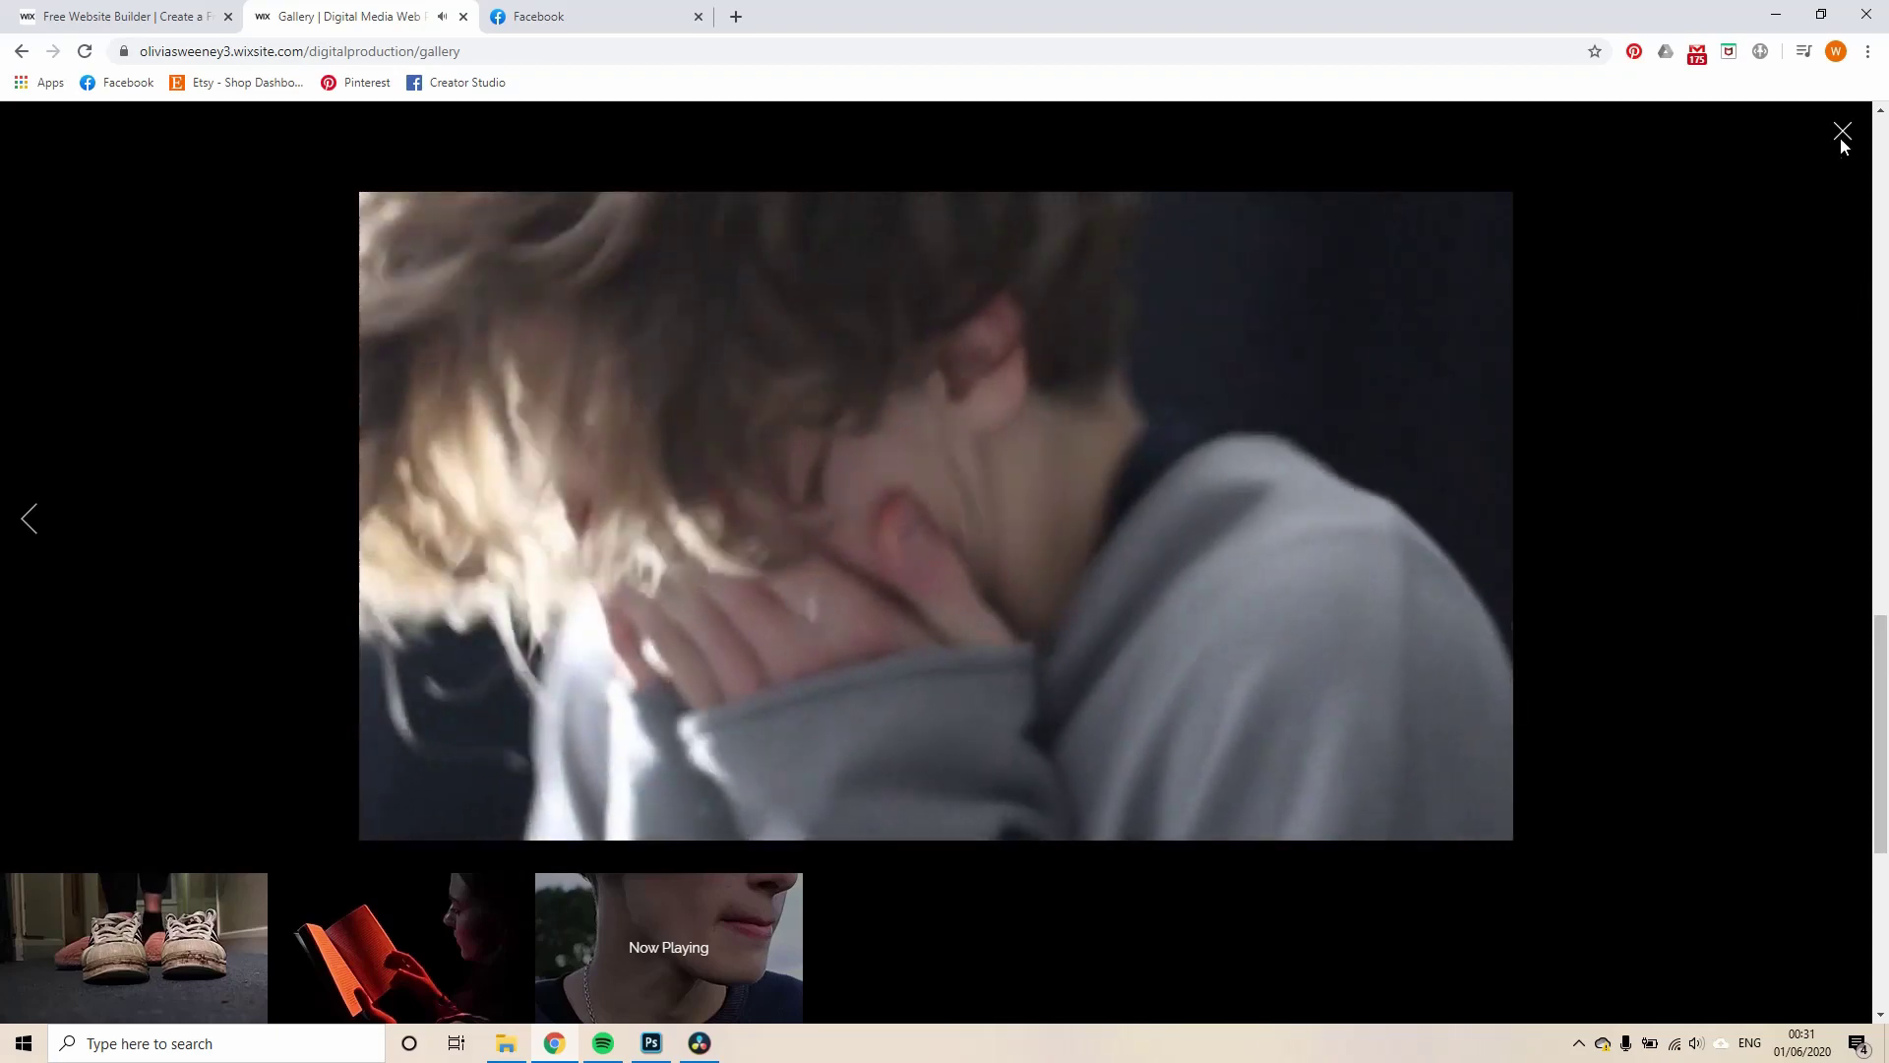
pyautogui.click(1842, 131)
pyautogui.scroll(10, 1391, 598)
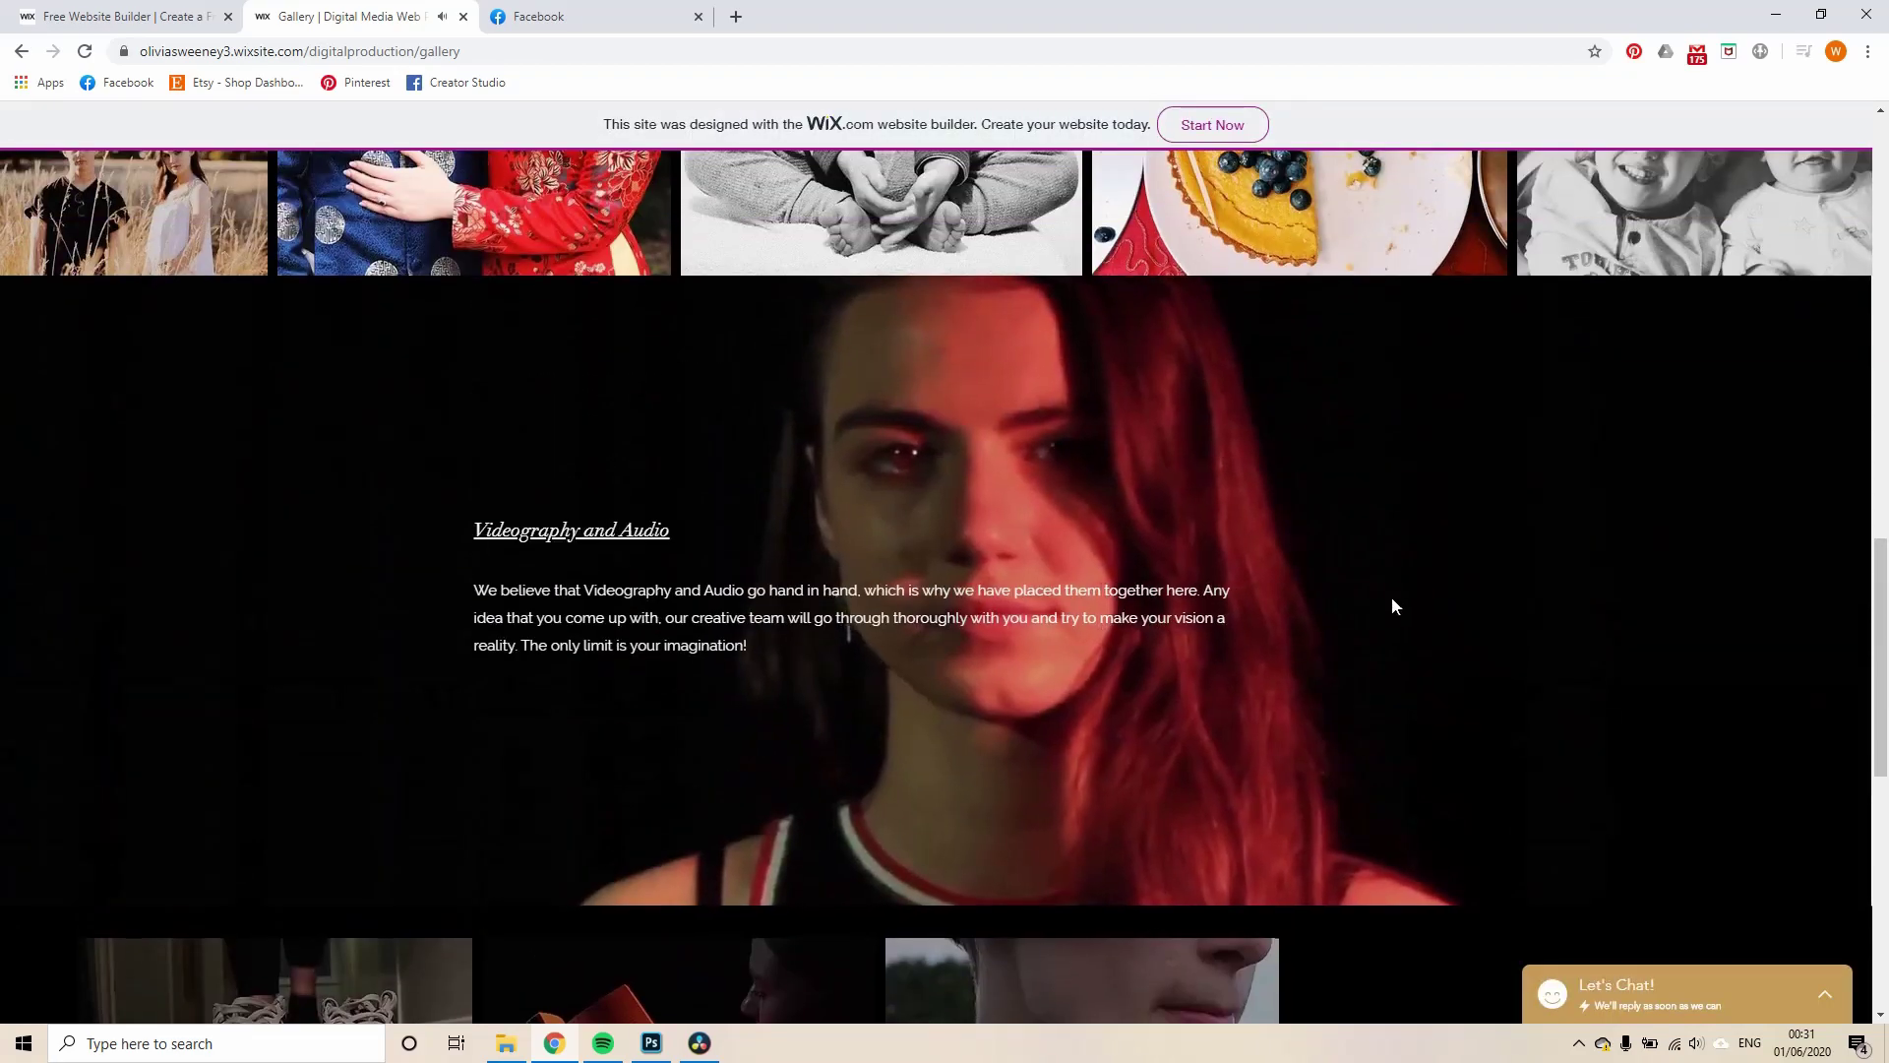
pyautogui.scroll(8, 1386, 605)
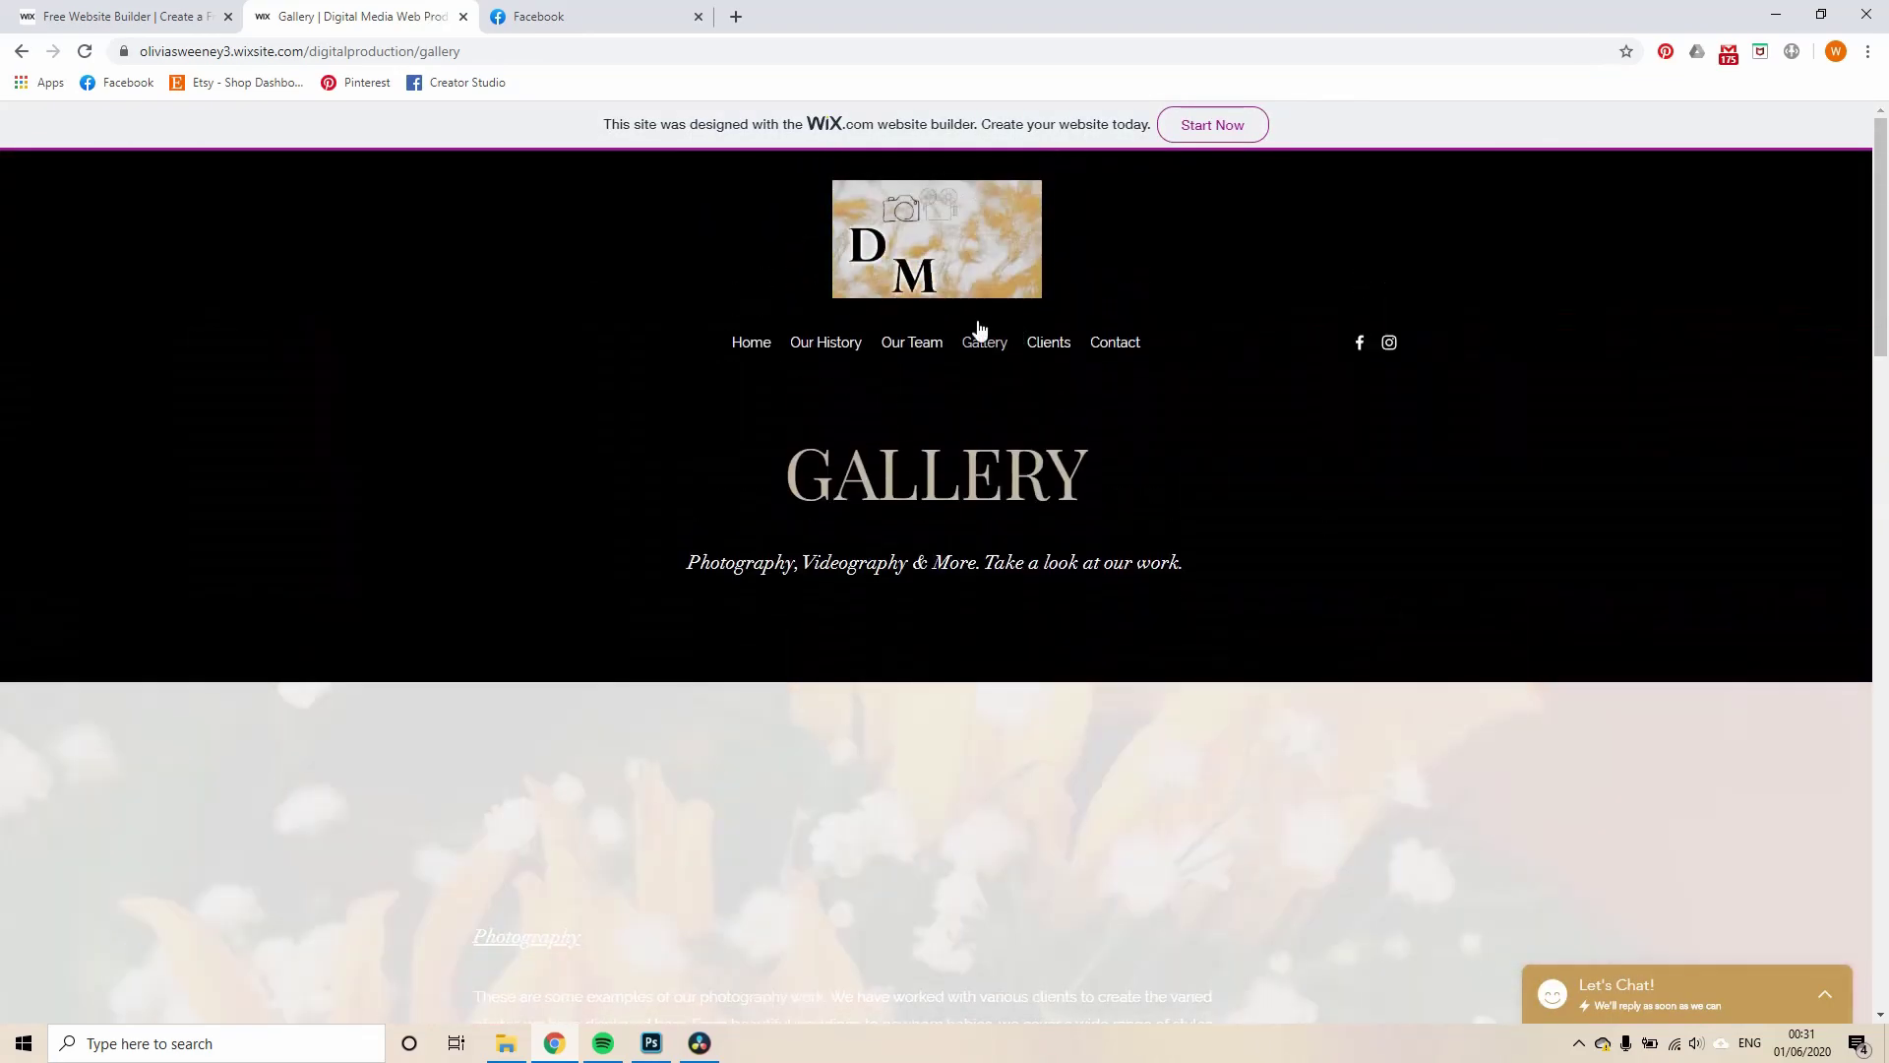
# Open the Clients page, look through the client reviews down to the baby photo, and return to the page's beginning
pyautogui.click(1052, 347)
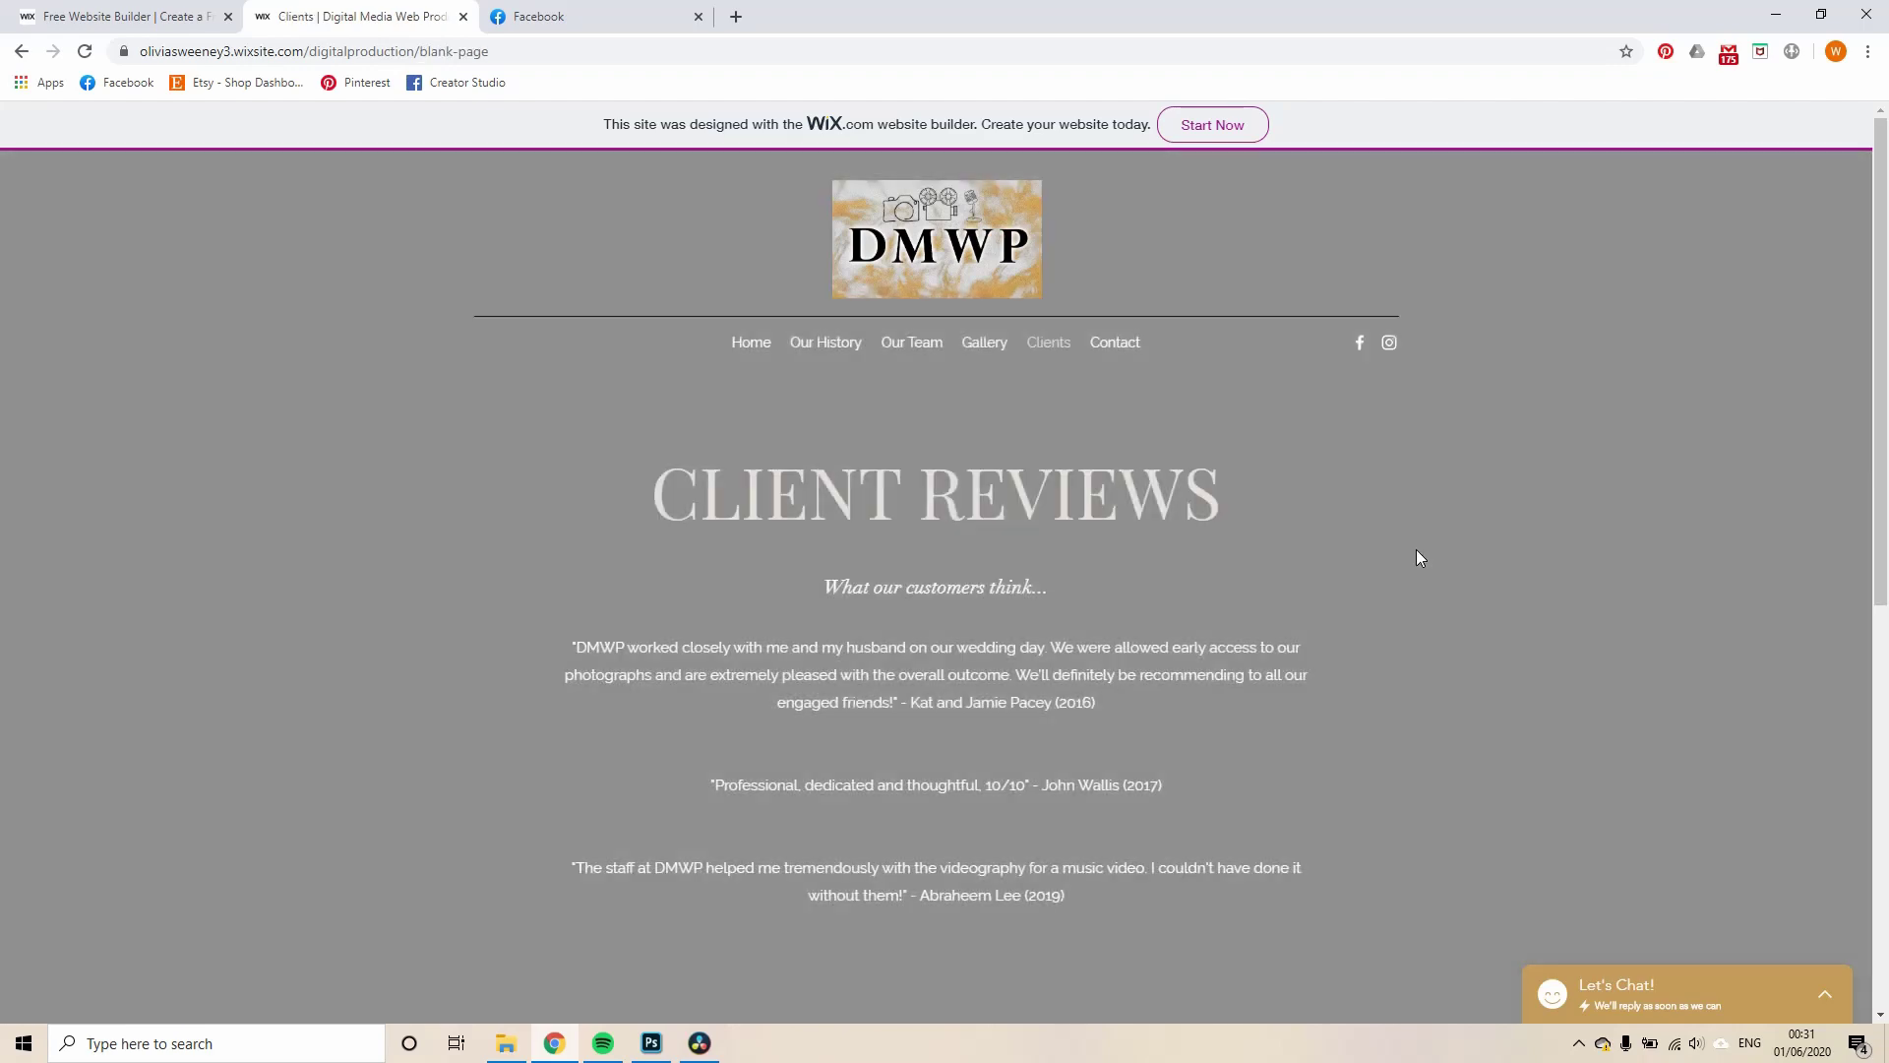
pyautogui.scroll(-3, 1442, 520)
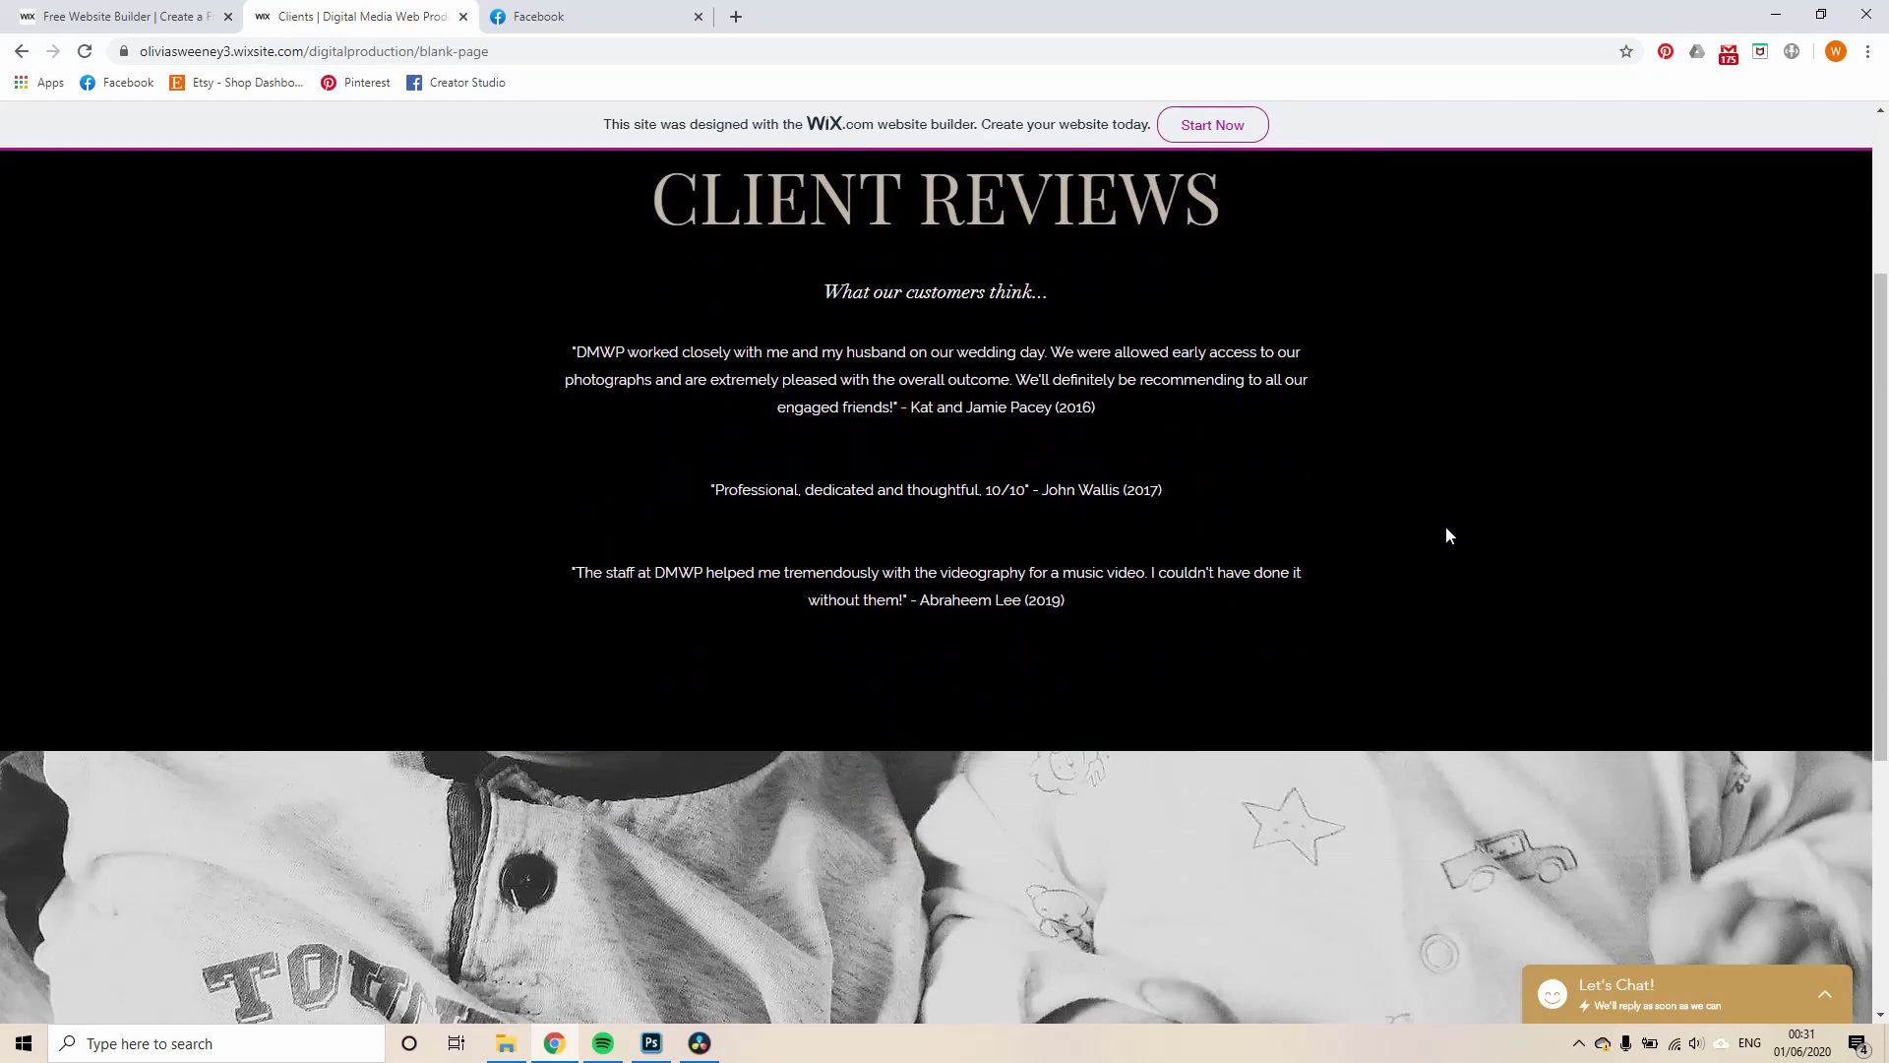
pyautogui.scroll(-5, 1390, 506)
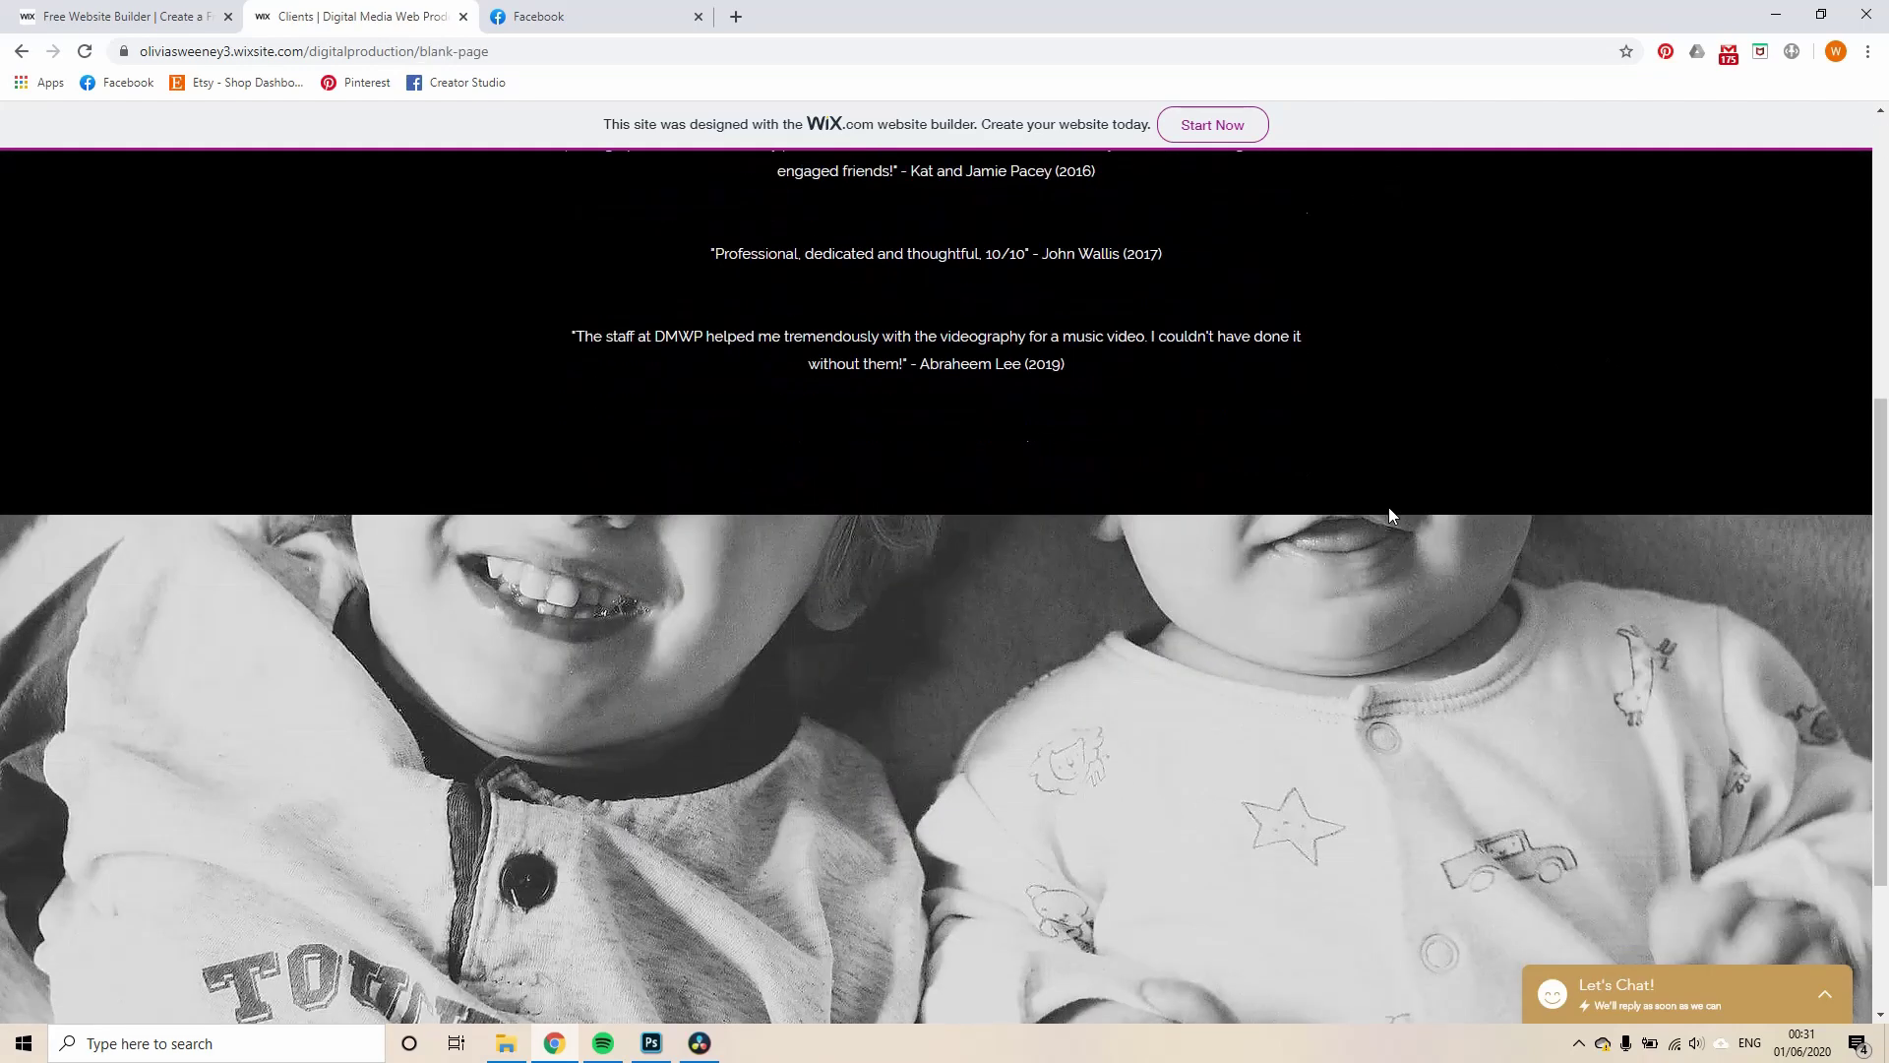
pyautogui.scroll(7, 1397, 545)
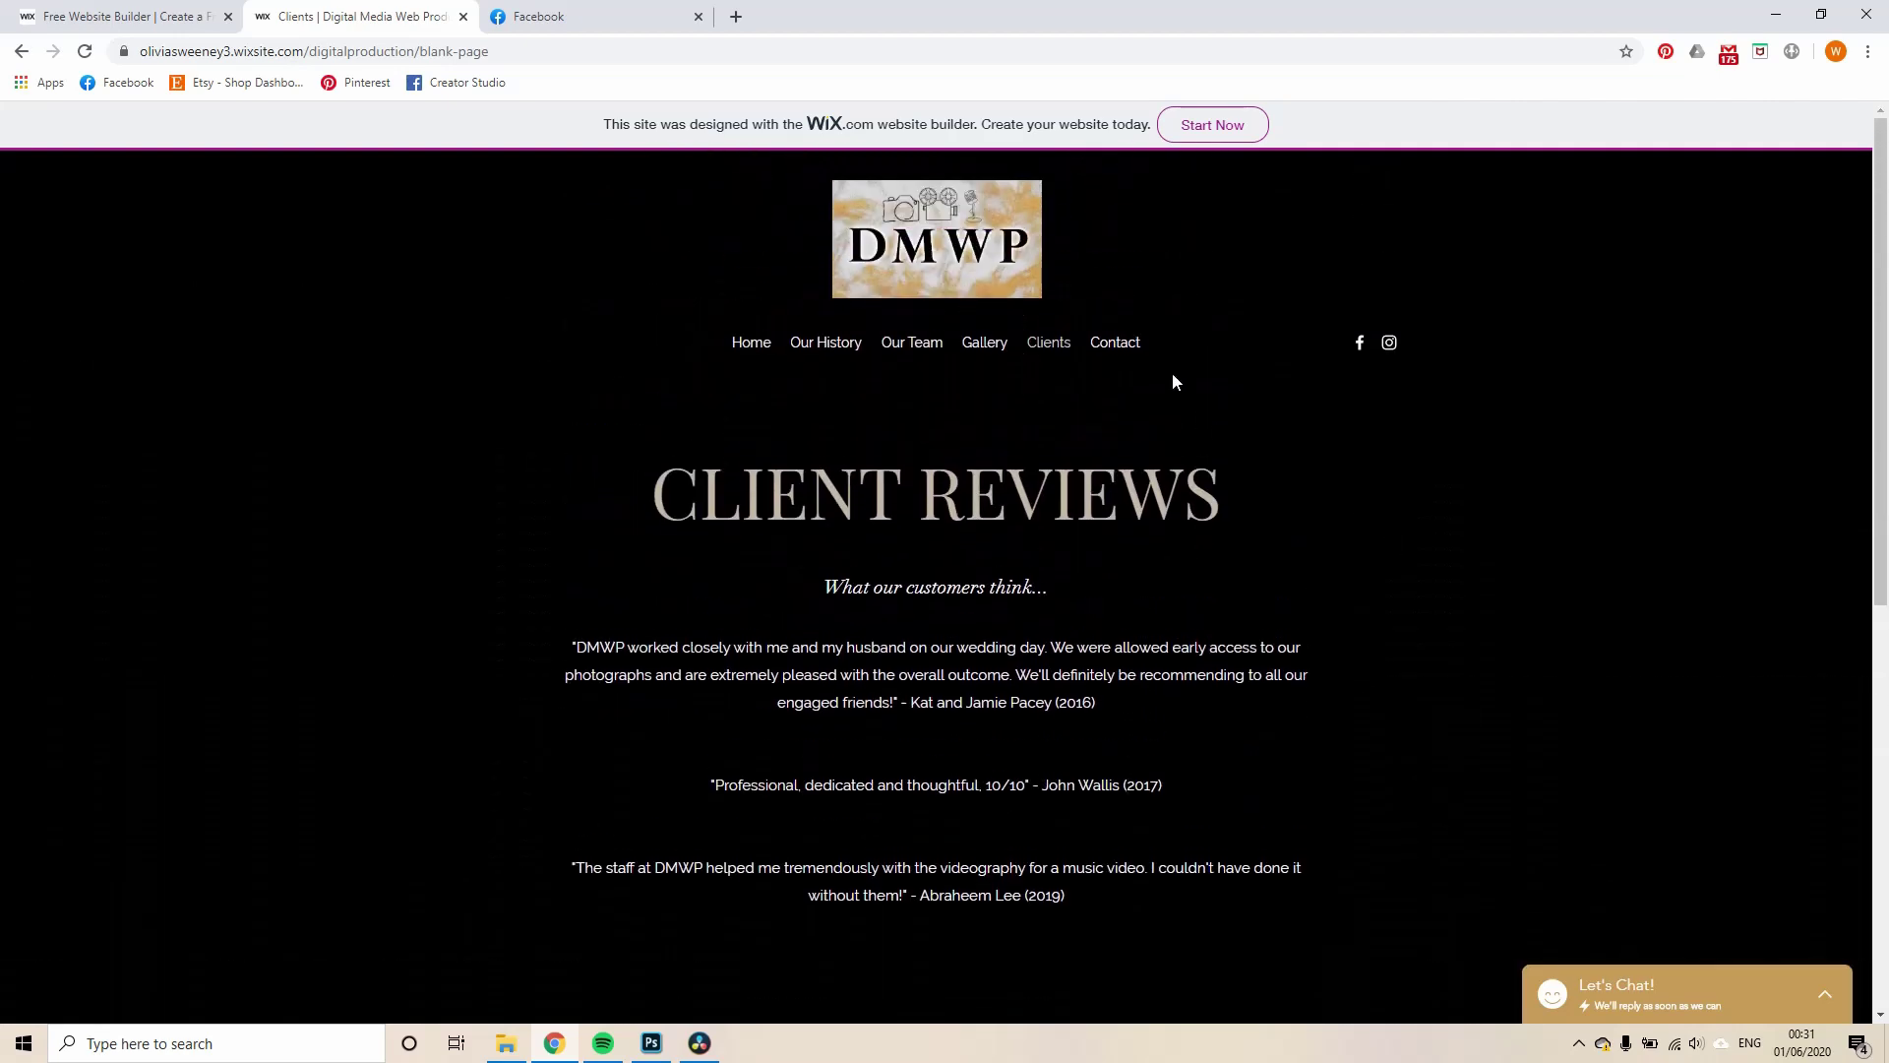
# Open the Contact page, look through the contact form and location map, and return to the page's beginning
pyautogui.click(1118, 343)
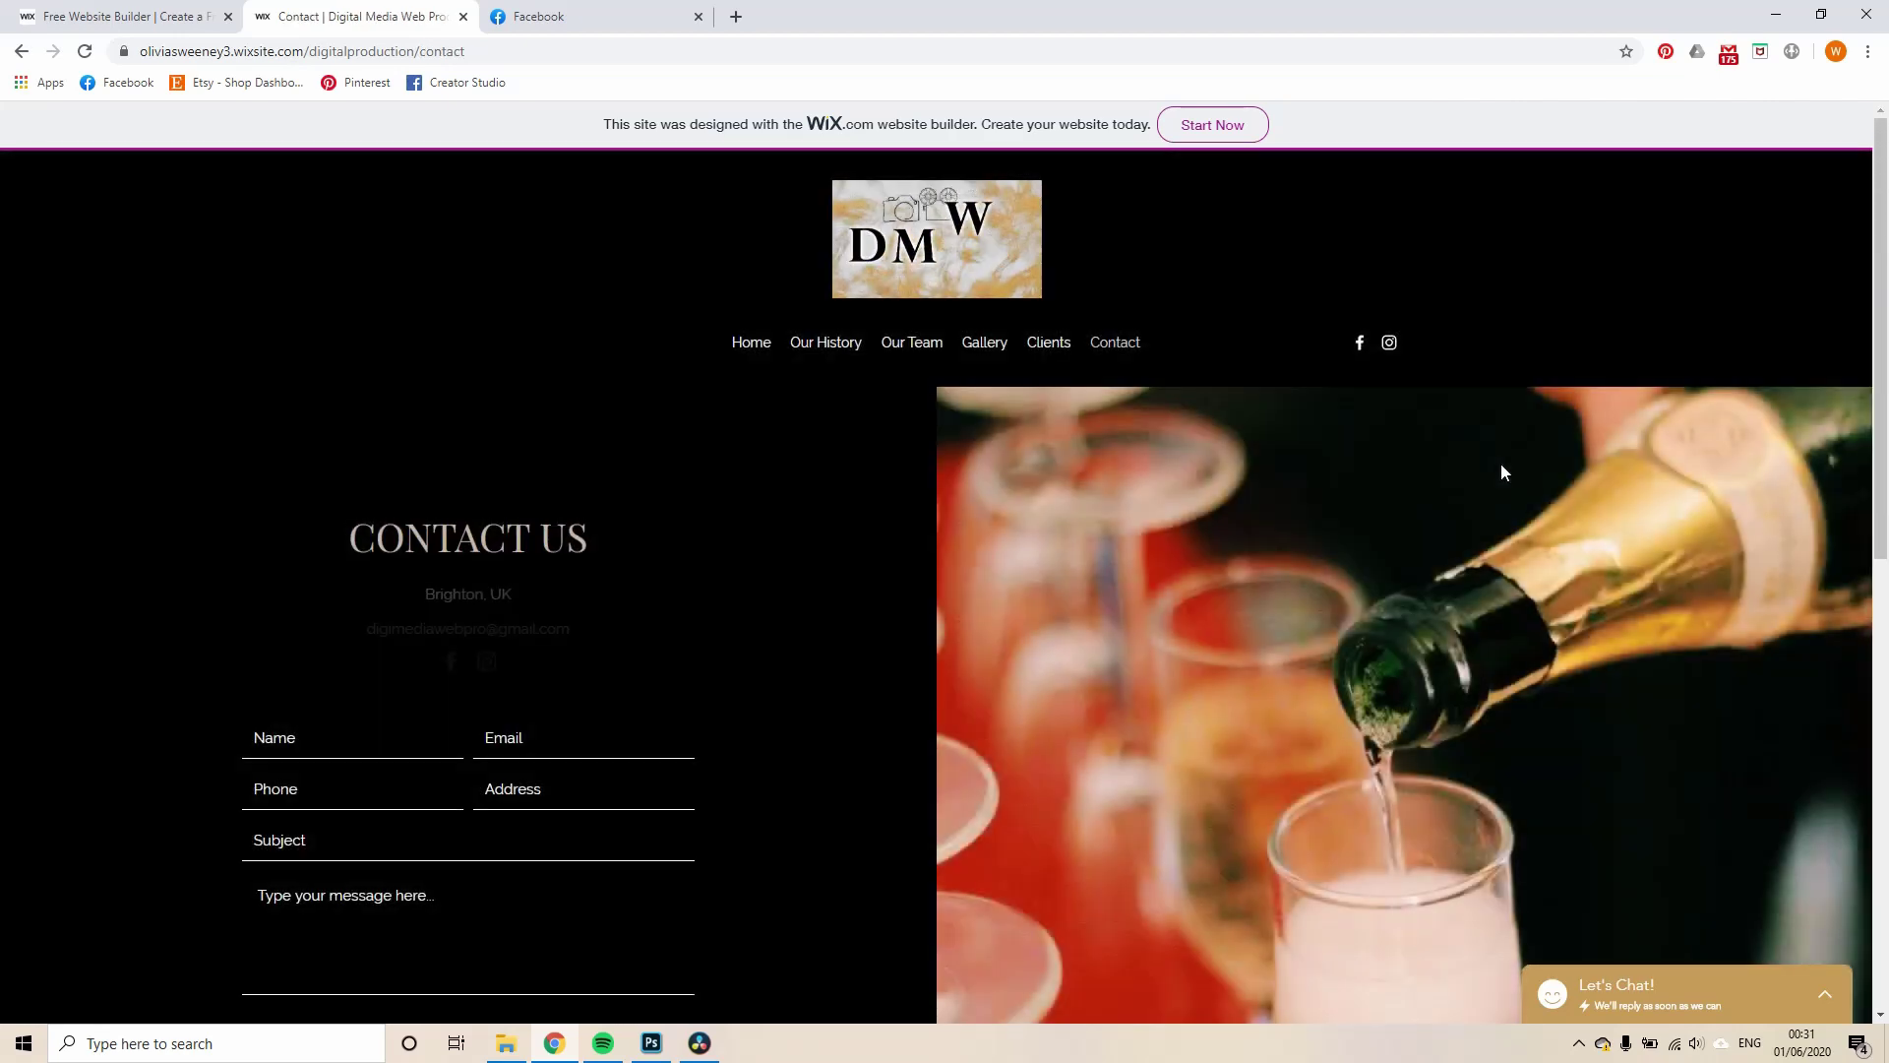
pyautogui.scroll(-1, 906, 490)
pyautogui.scroll(-2, 905, 492)
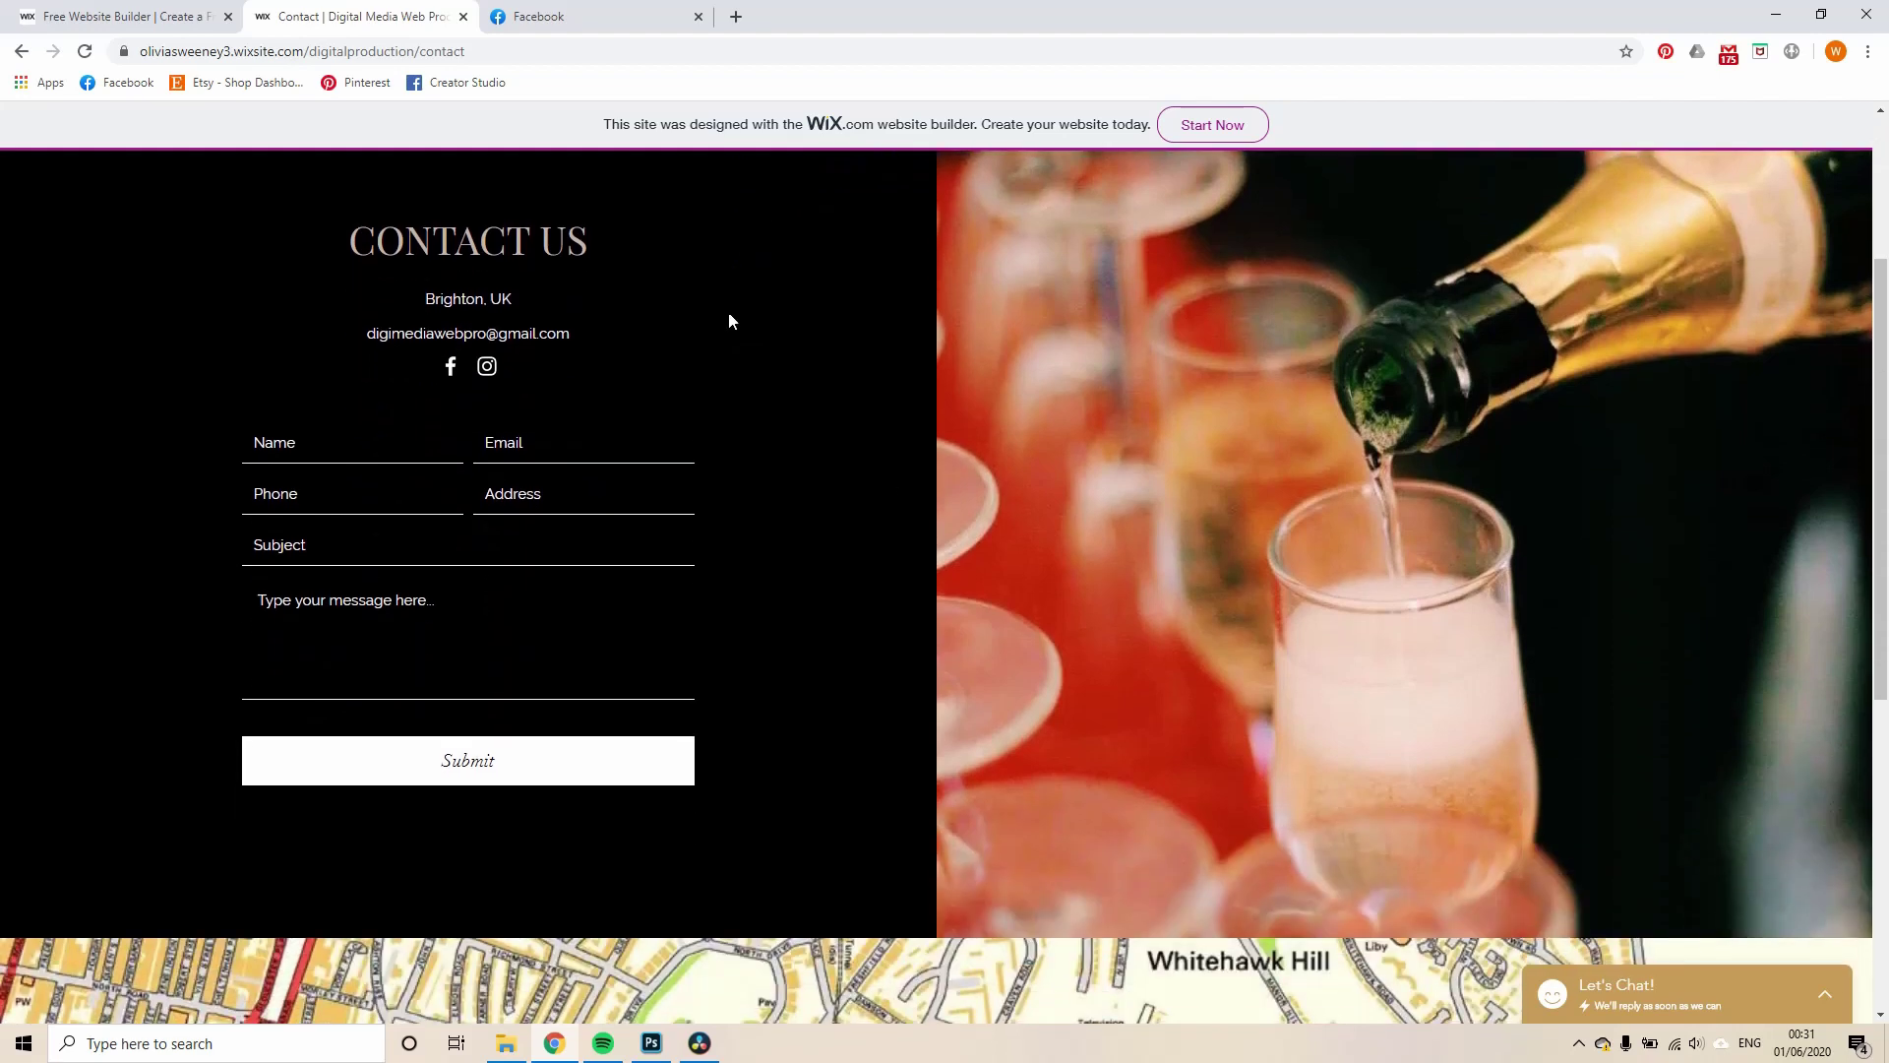
pyautogui.scroll(-4, 935, 483)
pyautogui.scroll(-2, 929, 453)
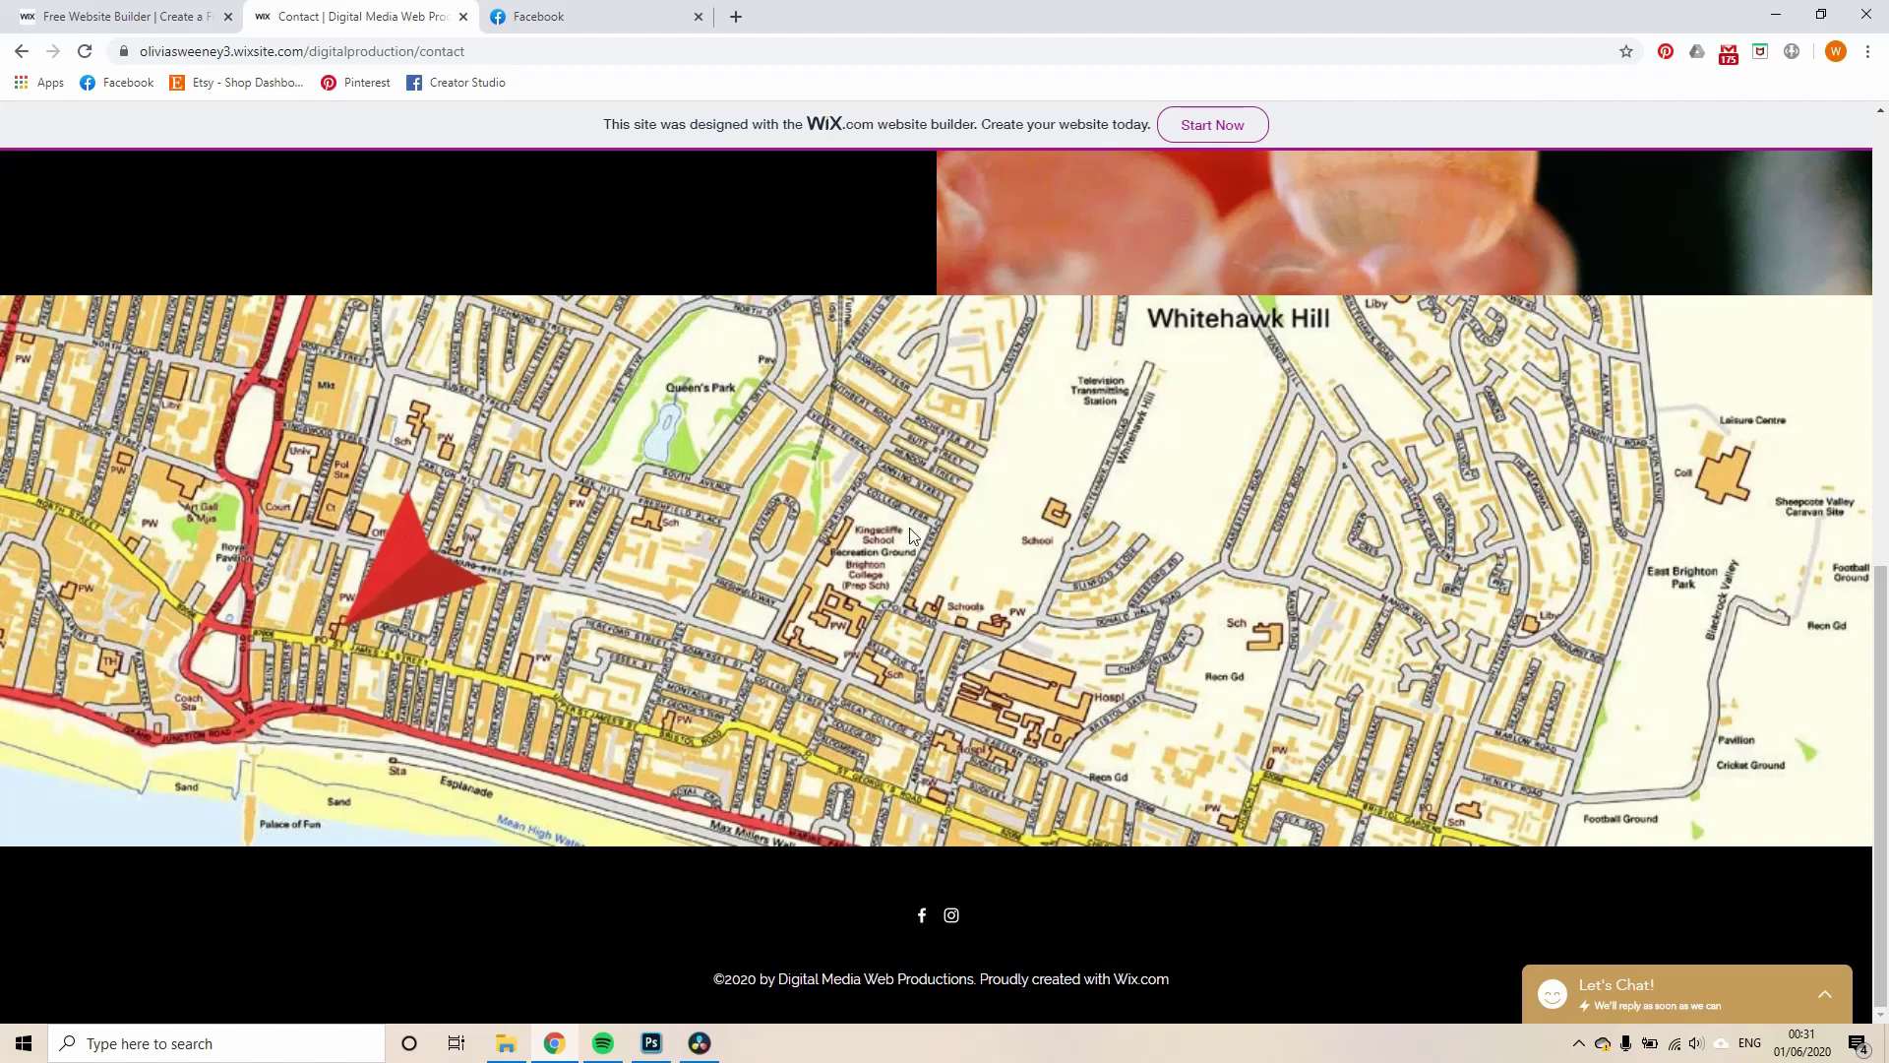
pyautogui.scroll(9, 909, 531)
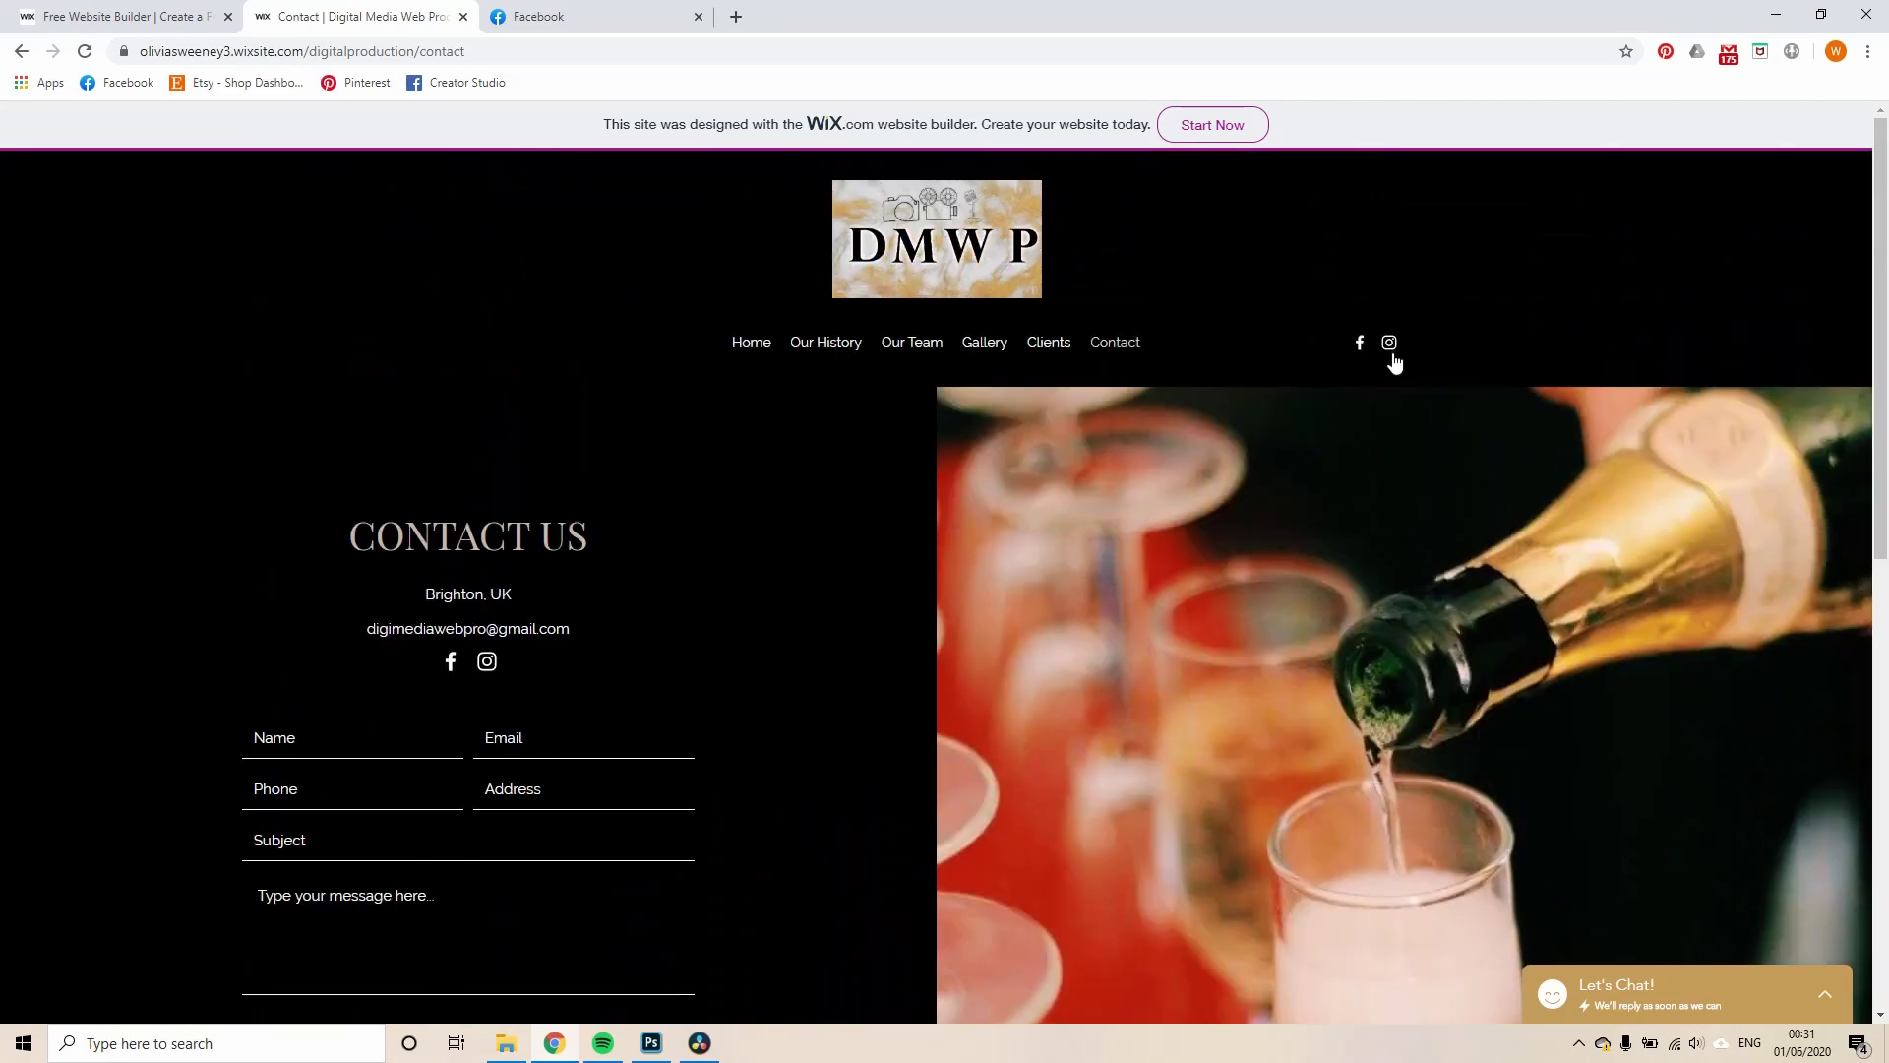
# Open the company's Facebook page from the website's social links
pyautogui.click(1361, 345)
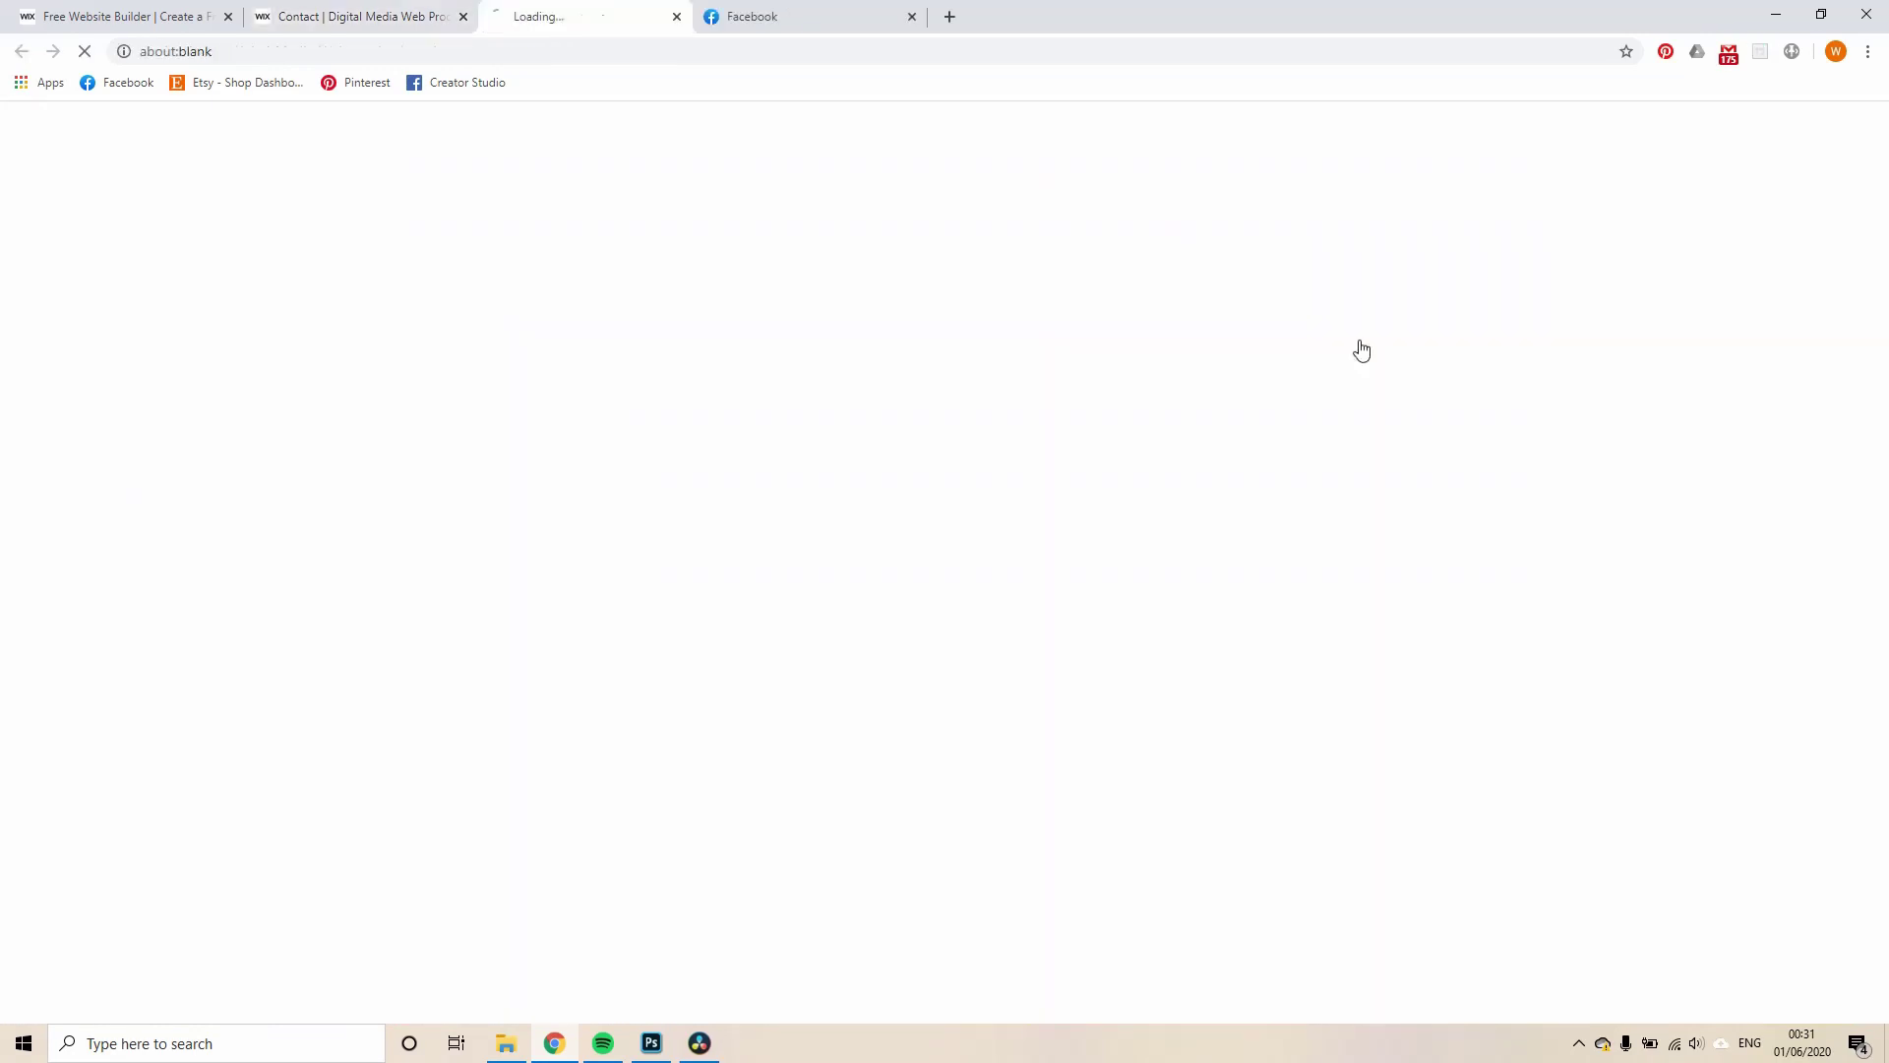